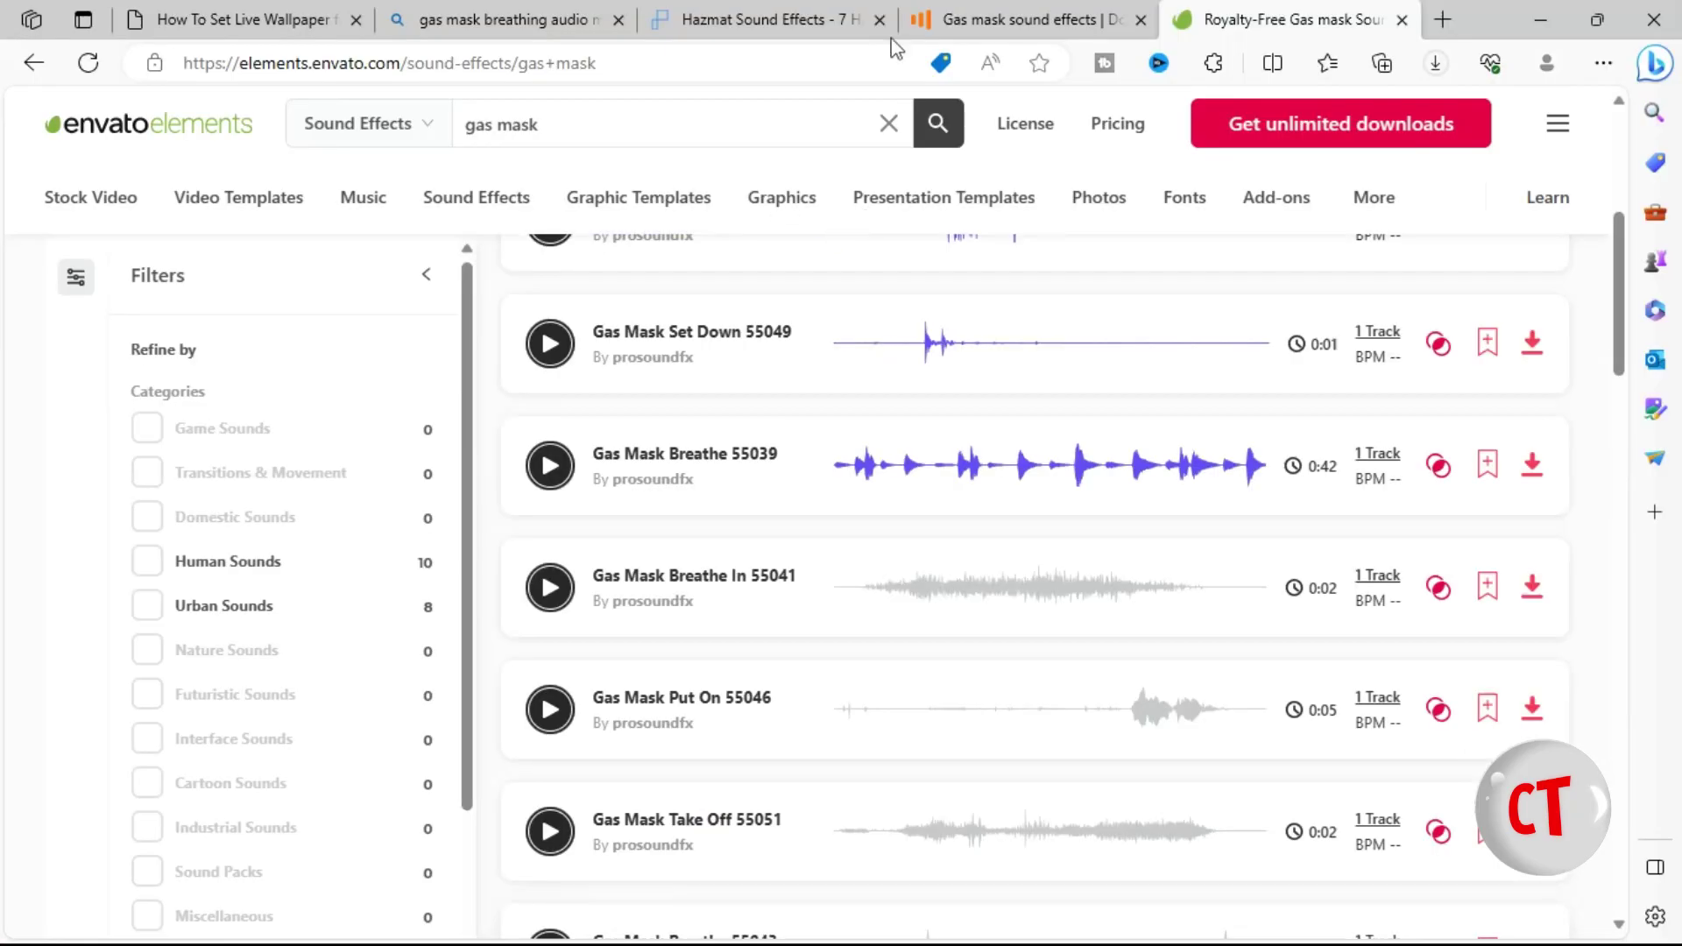
Open a blank tab in Edge and close the six old gas mask tabs.
{"action": "left_click", "coordinate": [1443, 24]}
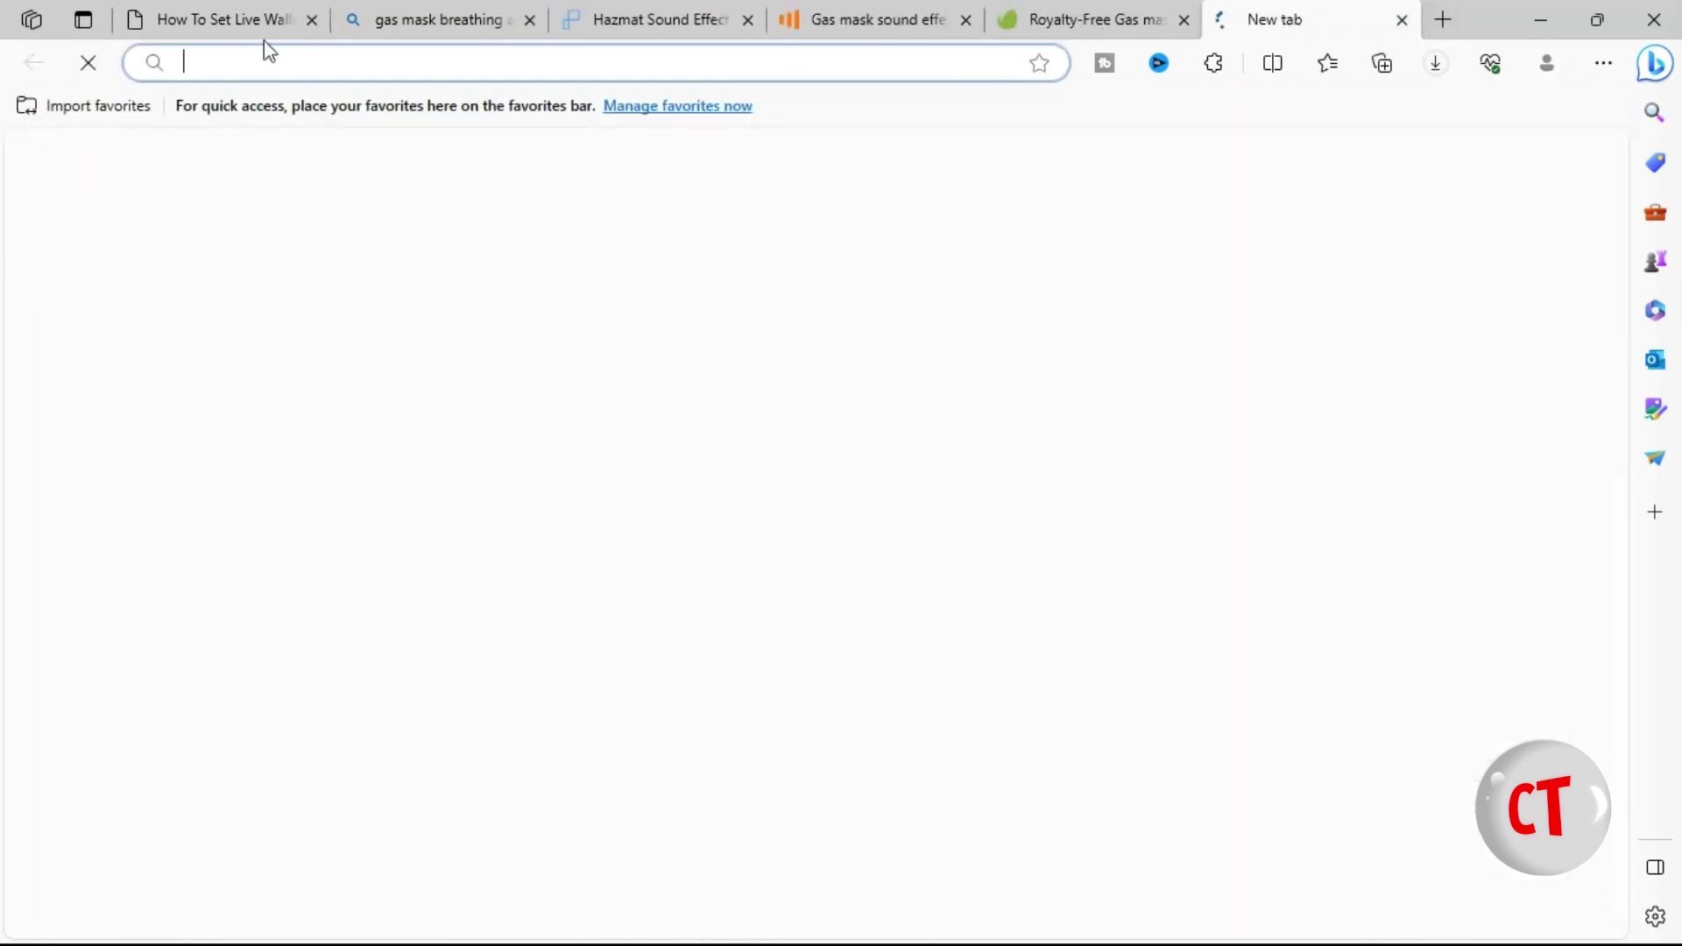
{"action": "left_click", "coordinate": [313, 20]}
{"action": "left_click", "coordinate": [313, 19]}
{"action": "left_click", "coordinate": [313, 20]}
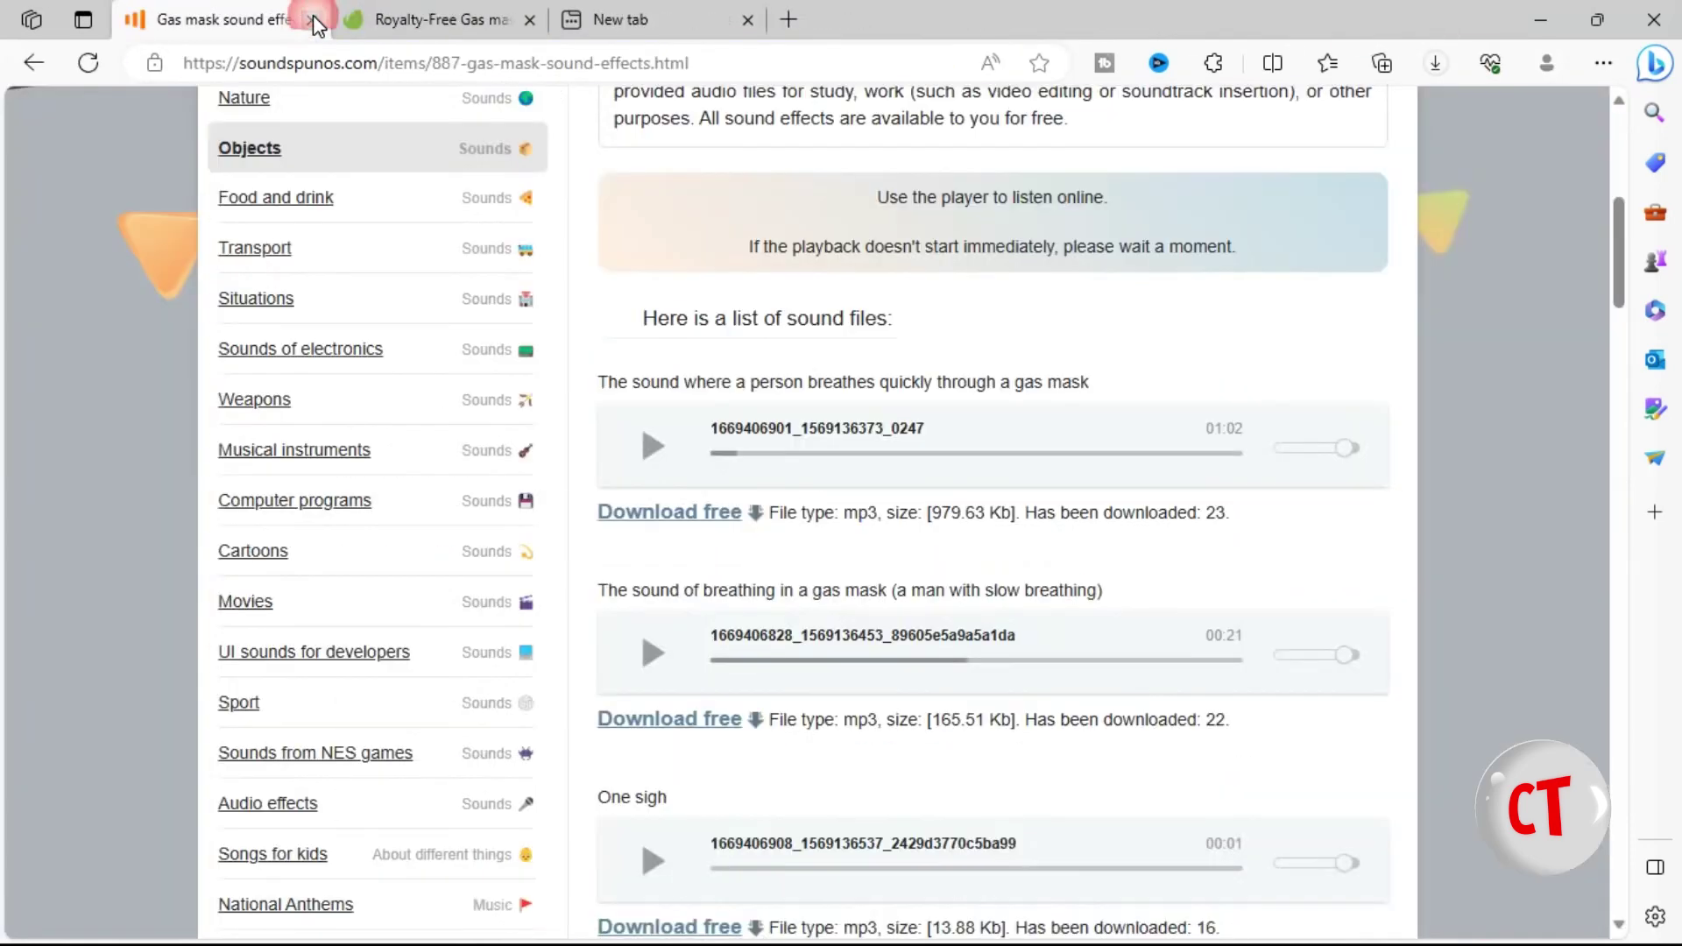
{"action": "left_click", "coordinate": [313, 20]}
{"action": "left_click", "coordinate": [313, 19]}
{"action": "left_click", "coordinate": [313, 19]}
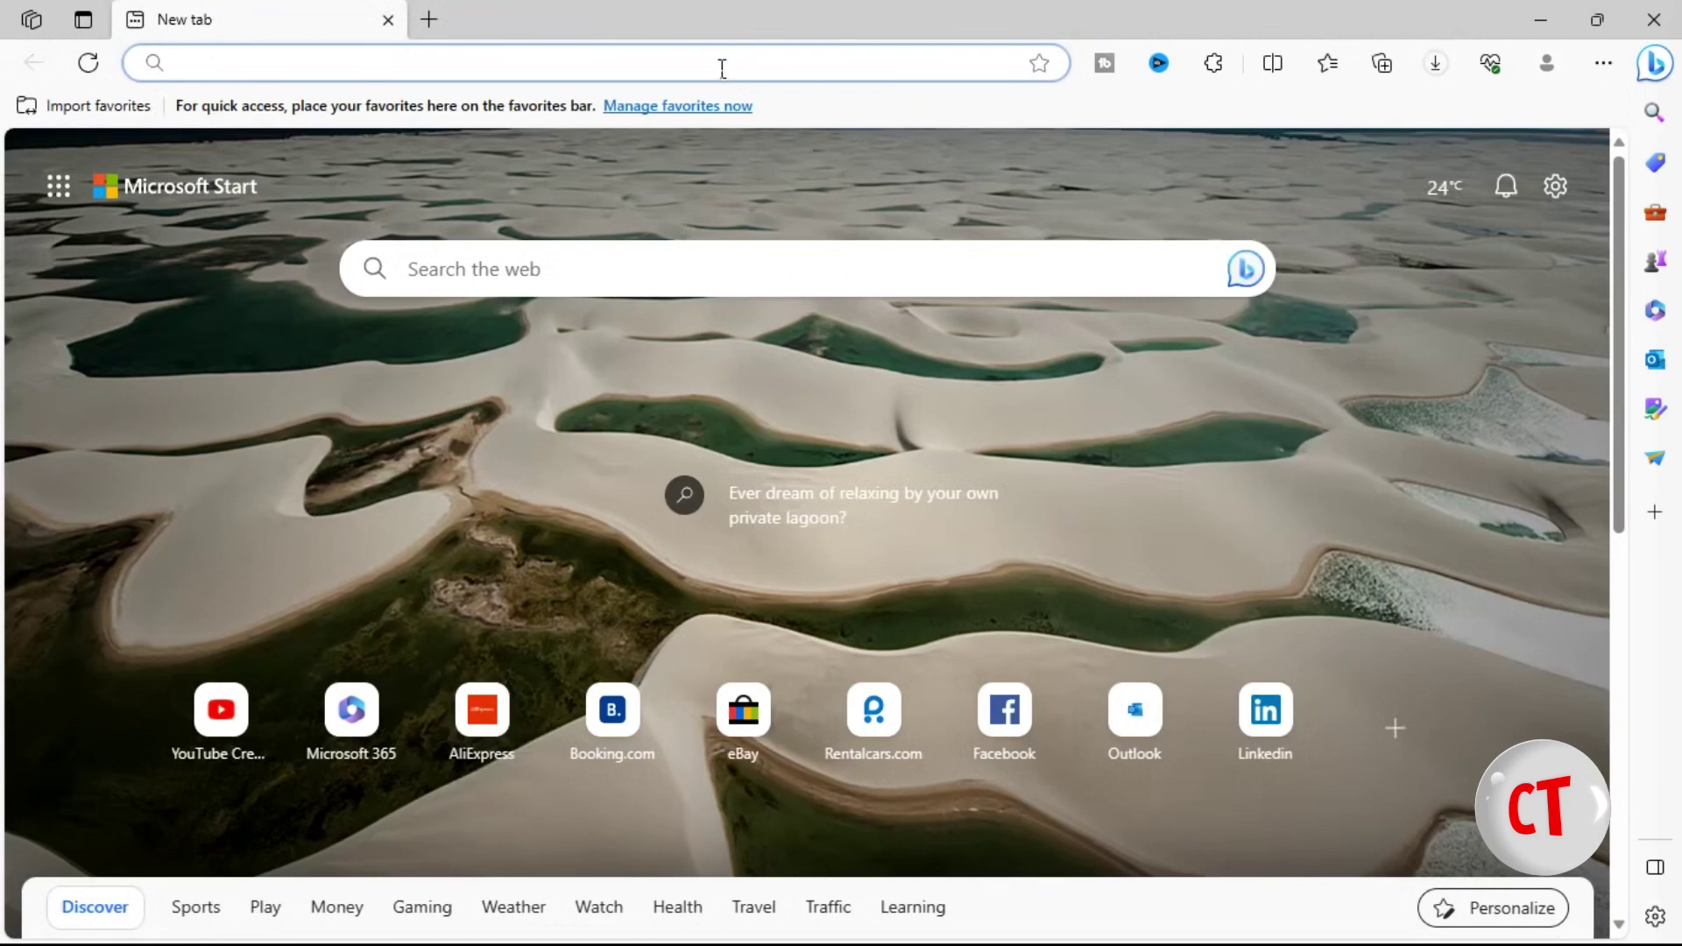
Go to youtube.com from the address bar suggestions and scroll the home page.
{"action": "type", "text": "y"}
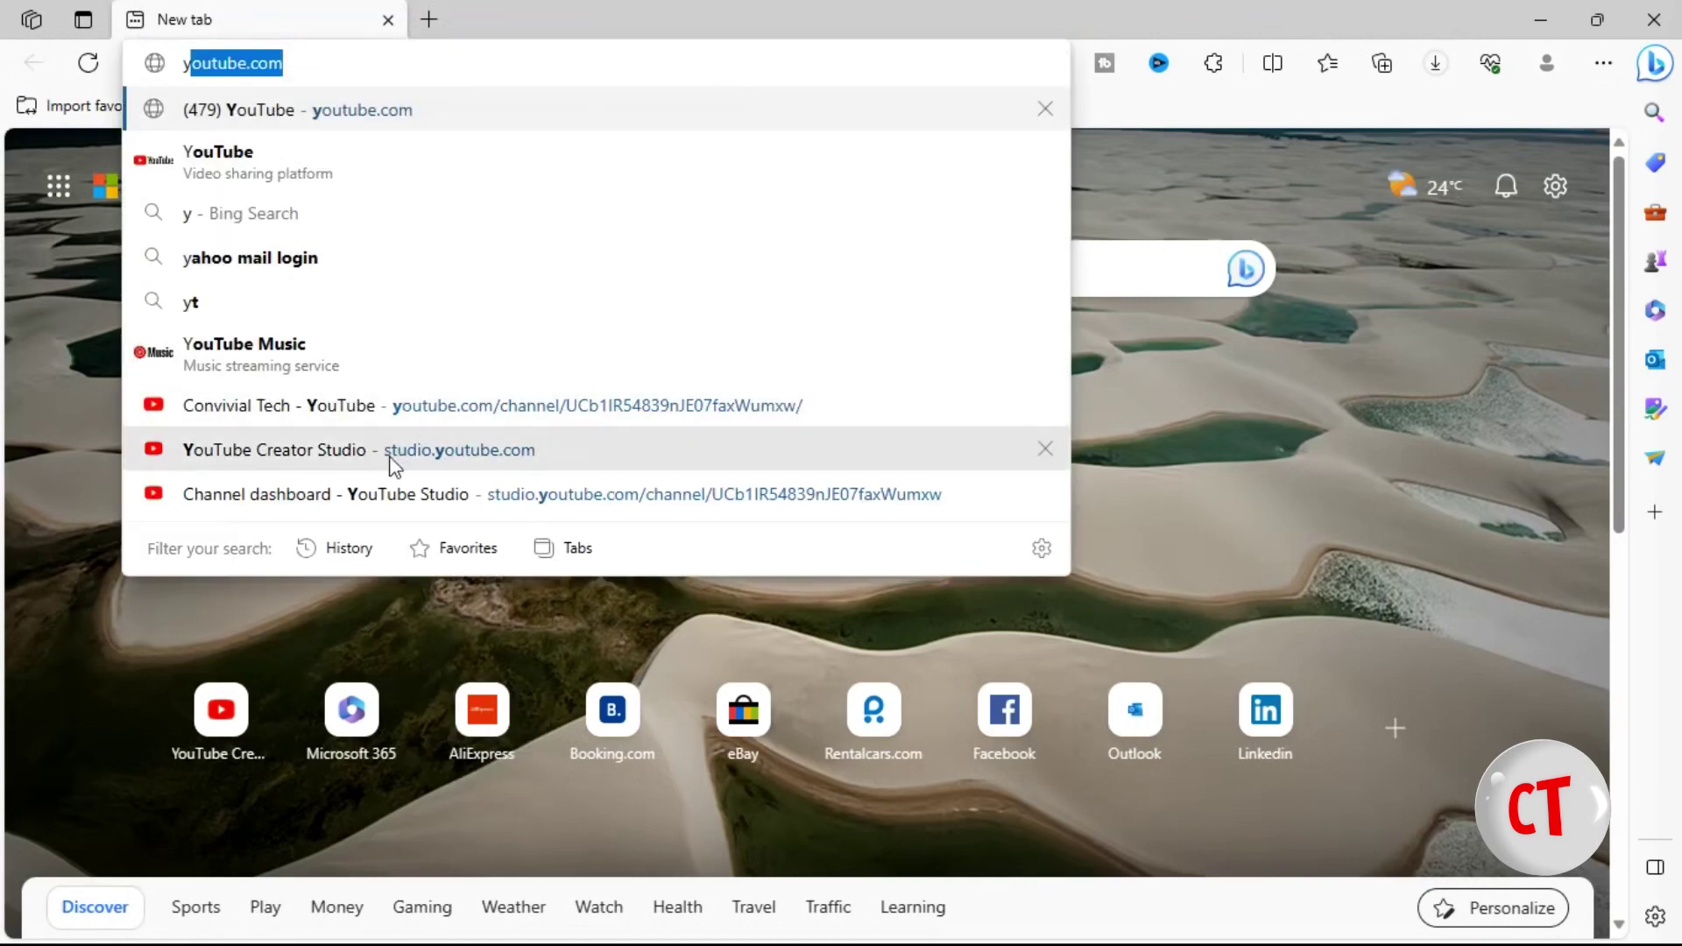
{"action": "left_click", "coordinate": [816, 117]}
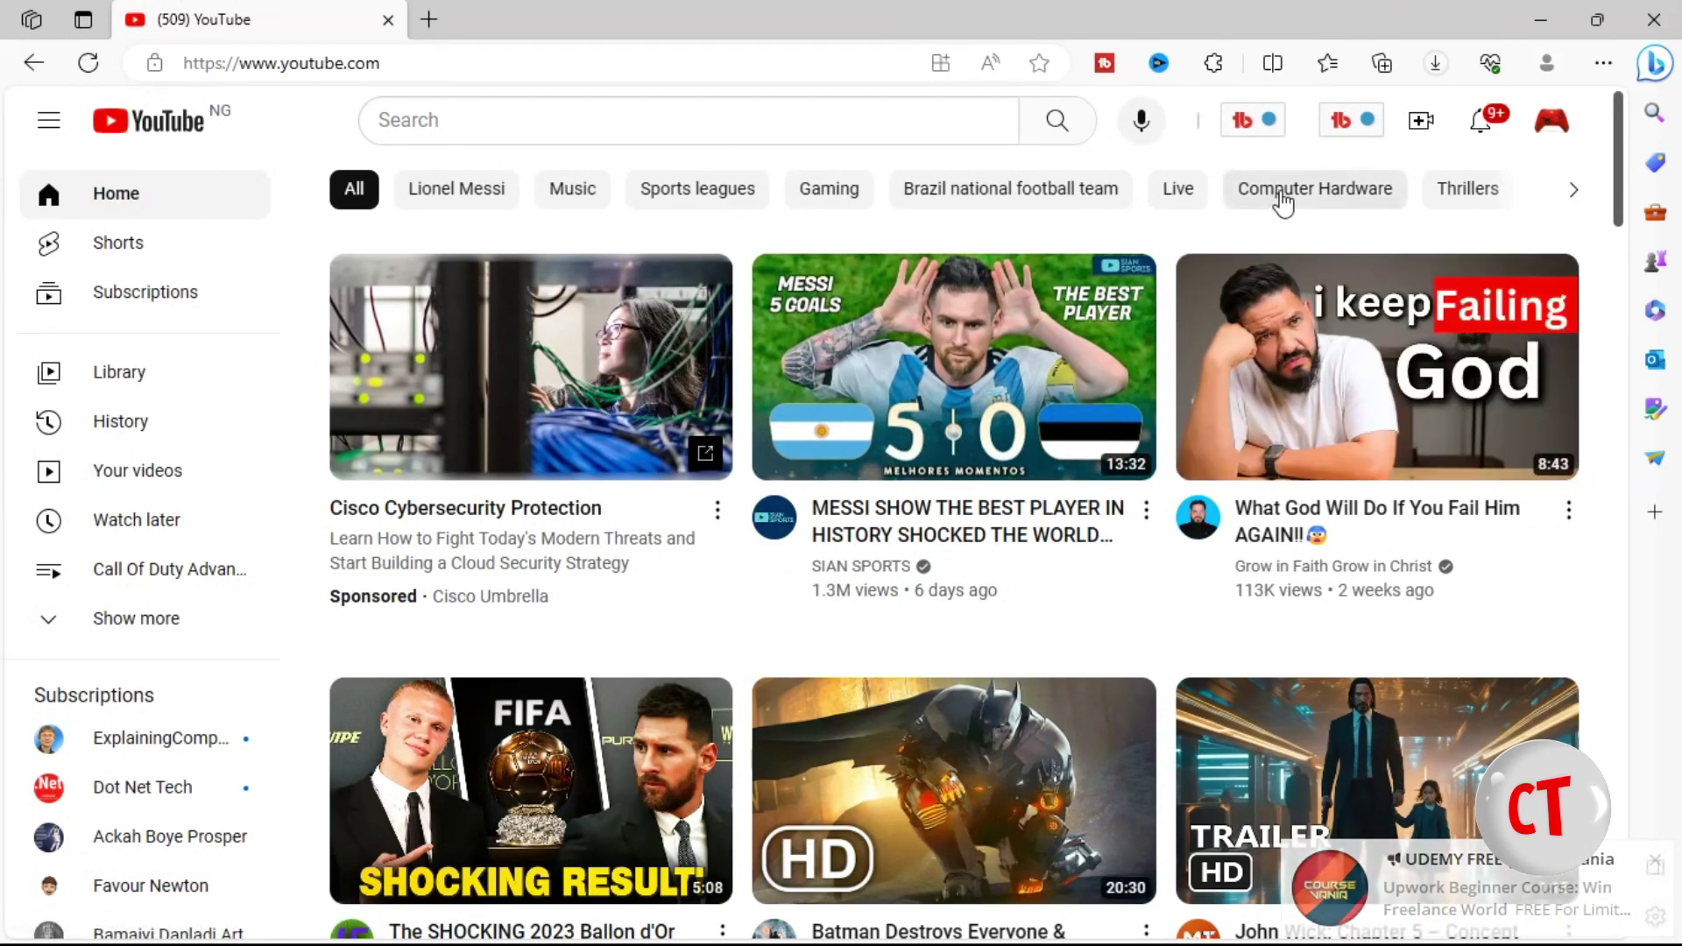
{"action": "scroll", "coordinate": [1000, 415], "scroll_direction": "down", "scroll_amount": 7}
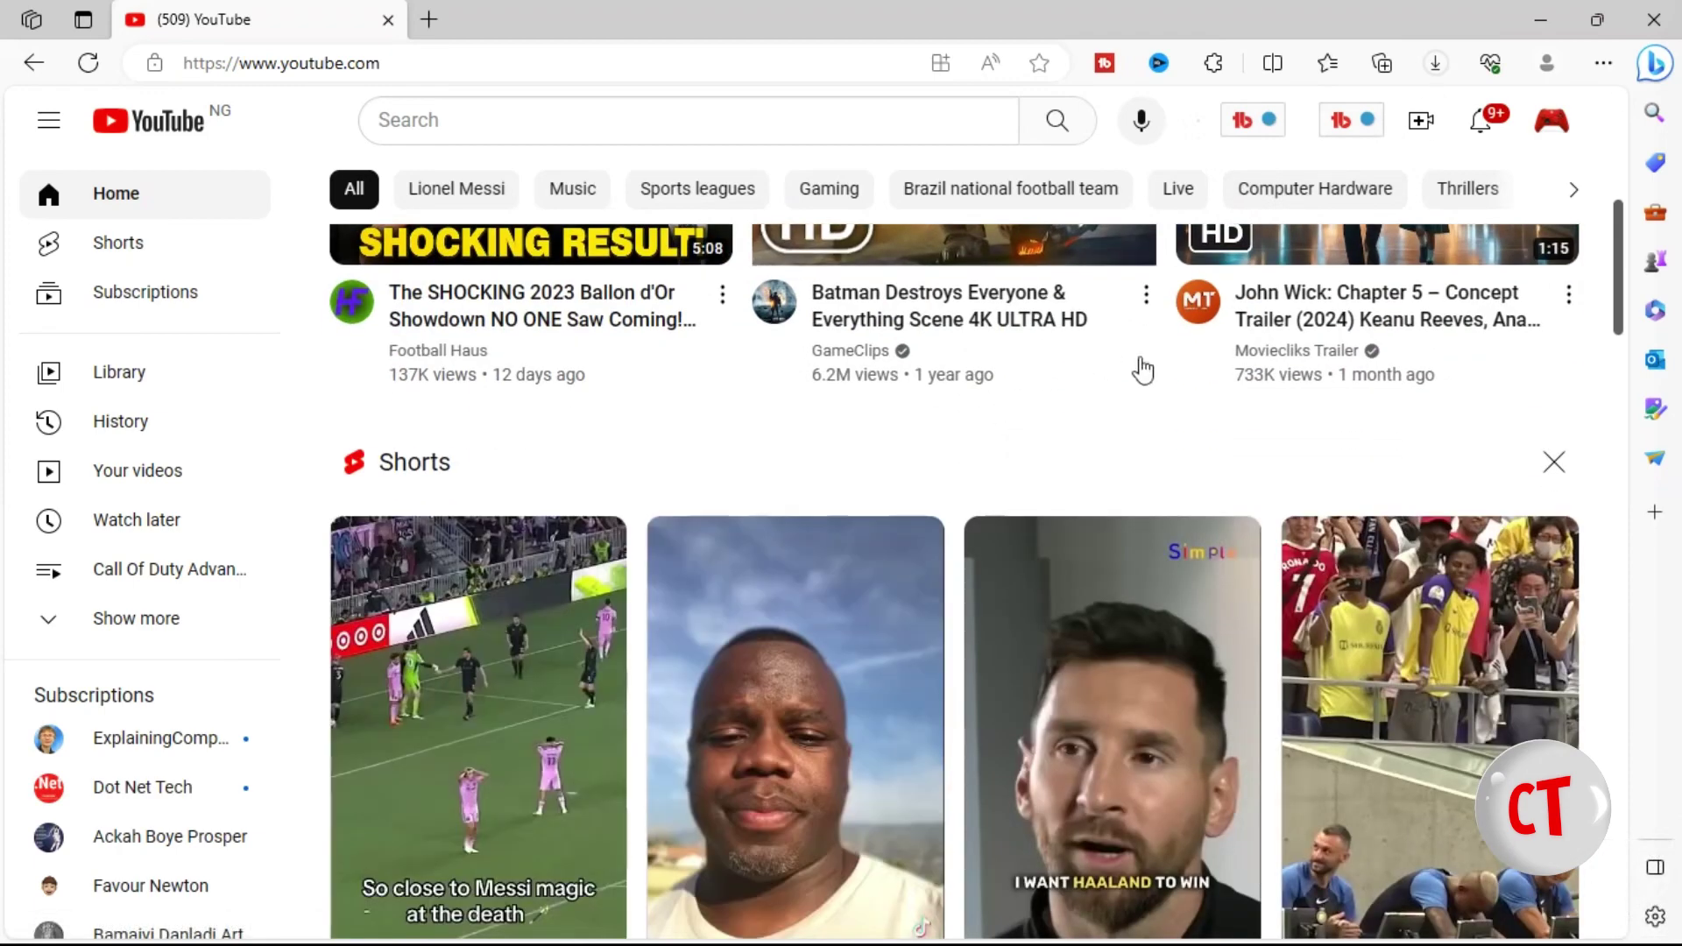
{"action": "scroll", "coordinate": [1306, 431], "scroll_direction": "up", "scroll_amount": 2}
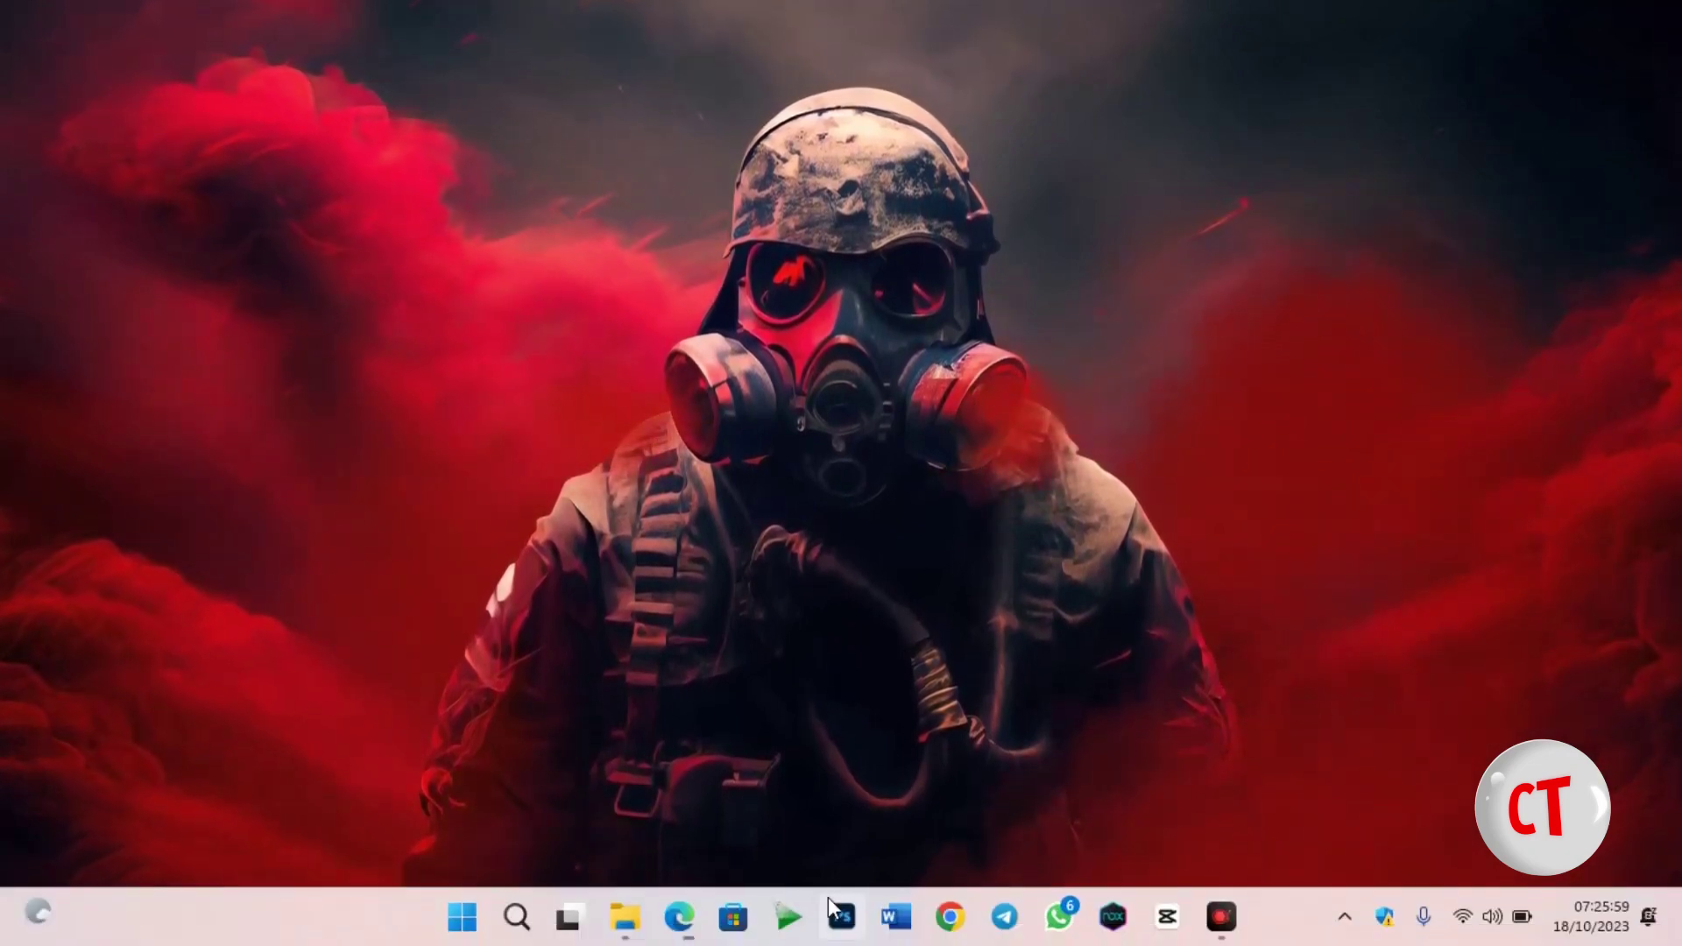
Launch Microsoft Store, search 'net s' and open the Net Speed Meter page by Zero Byte.
{"action": "left_click", "coordinate": [736, 922]}
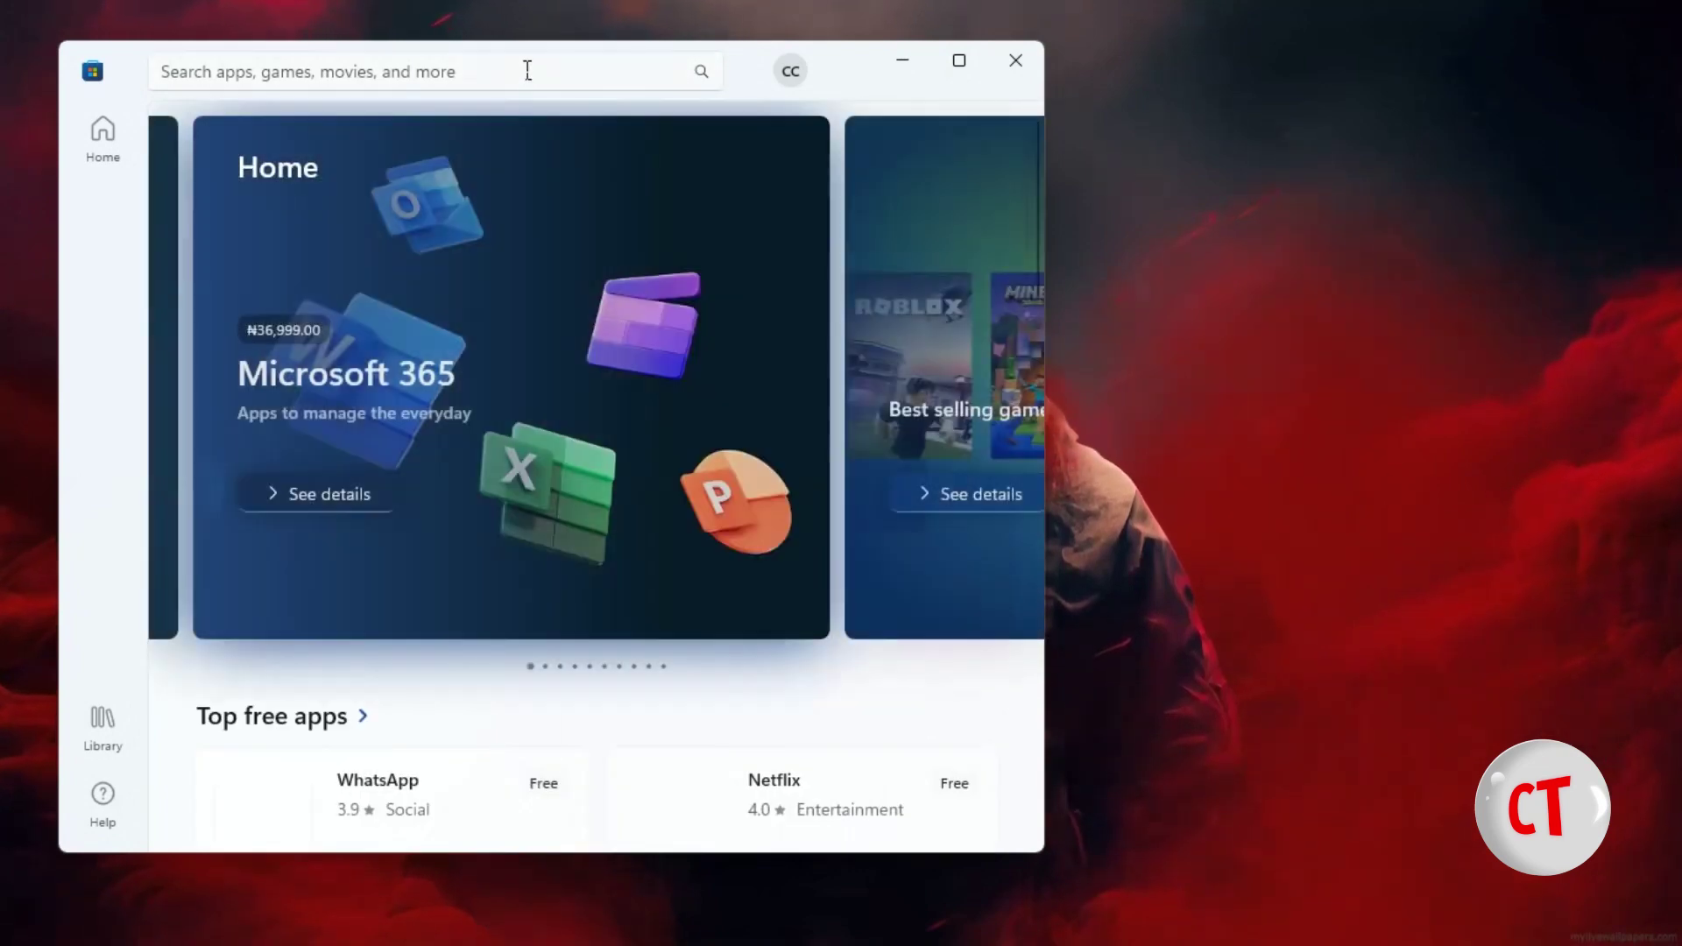
{"action": "left_click", "coordinate": [528, 70]}
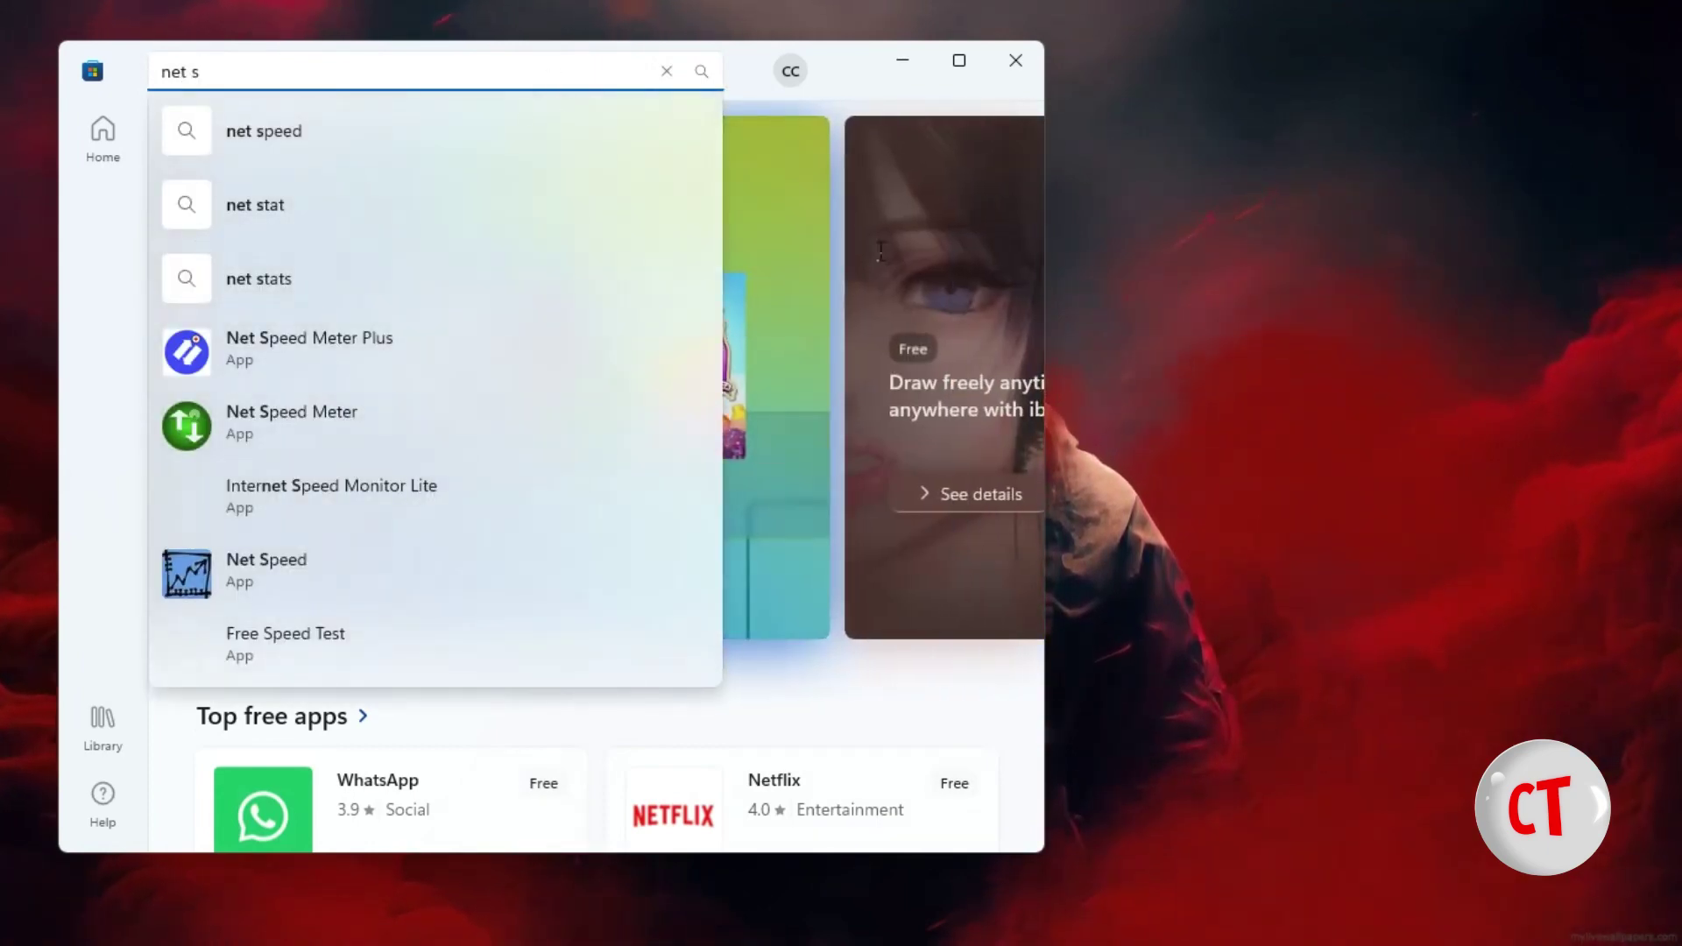
{"action": "key", "text": "Escape"}
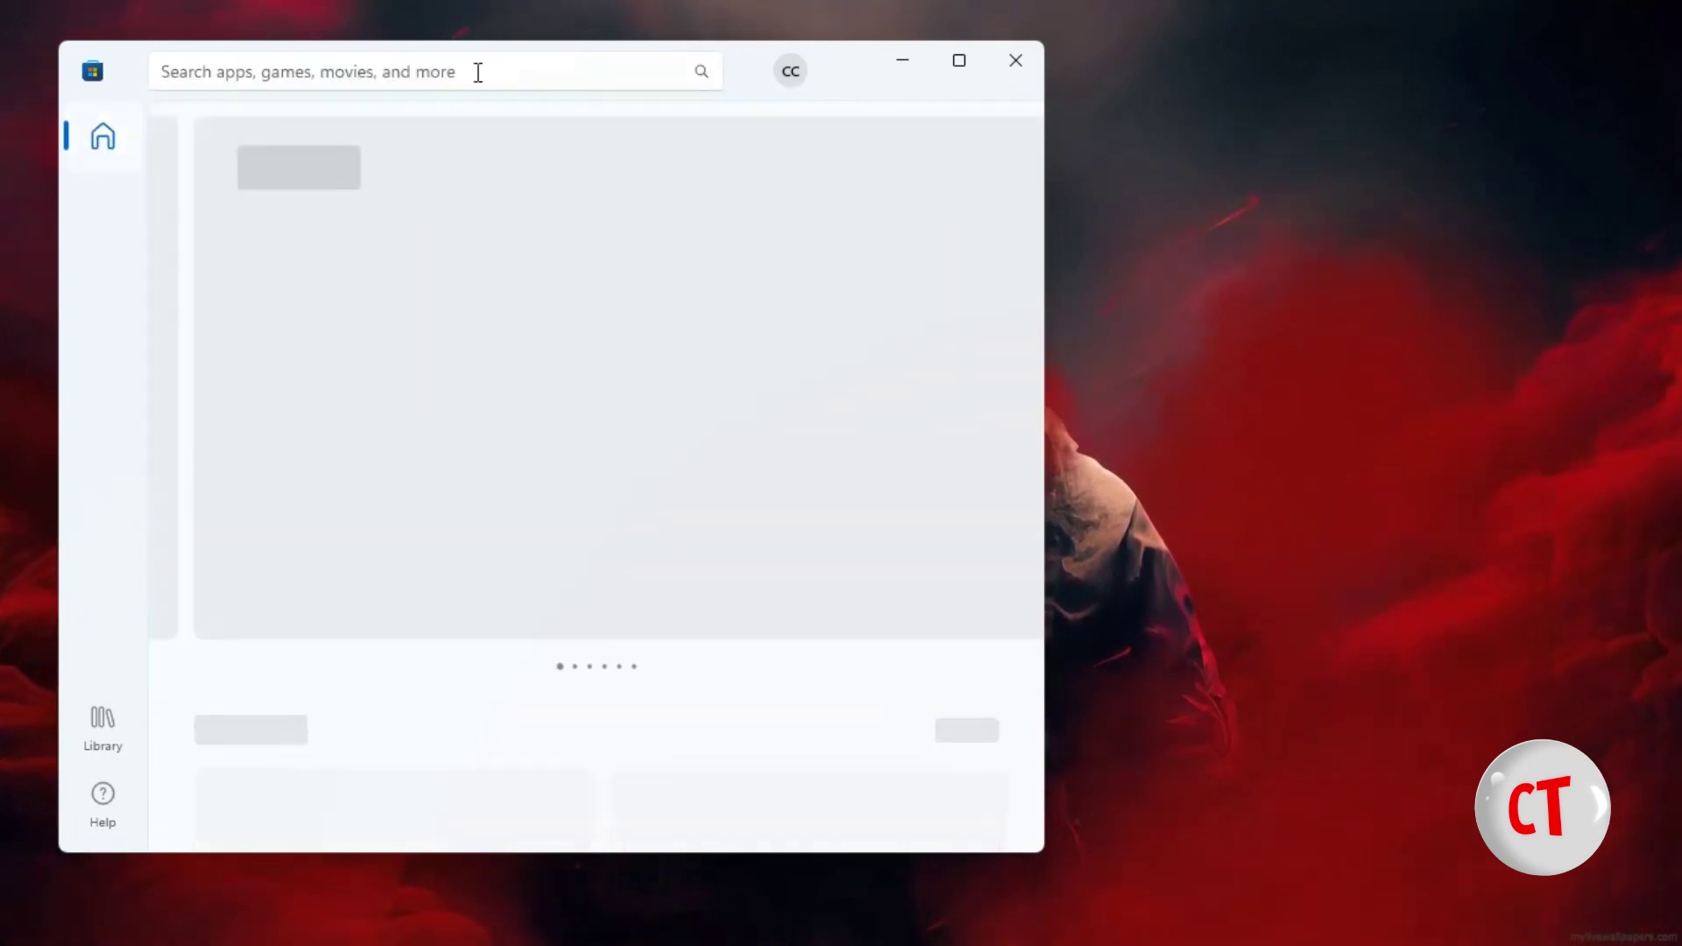
{"action": "left_click", "coordinate": [484, 65]}
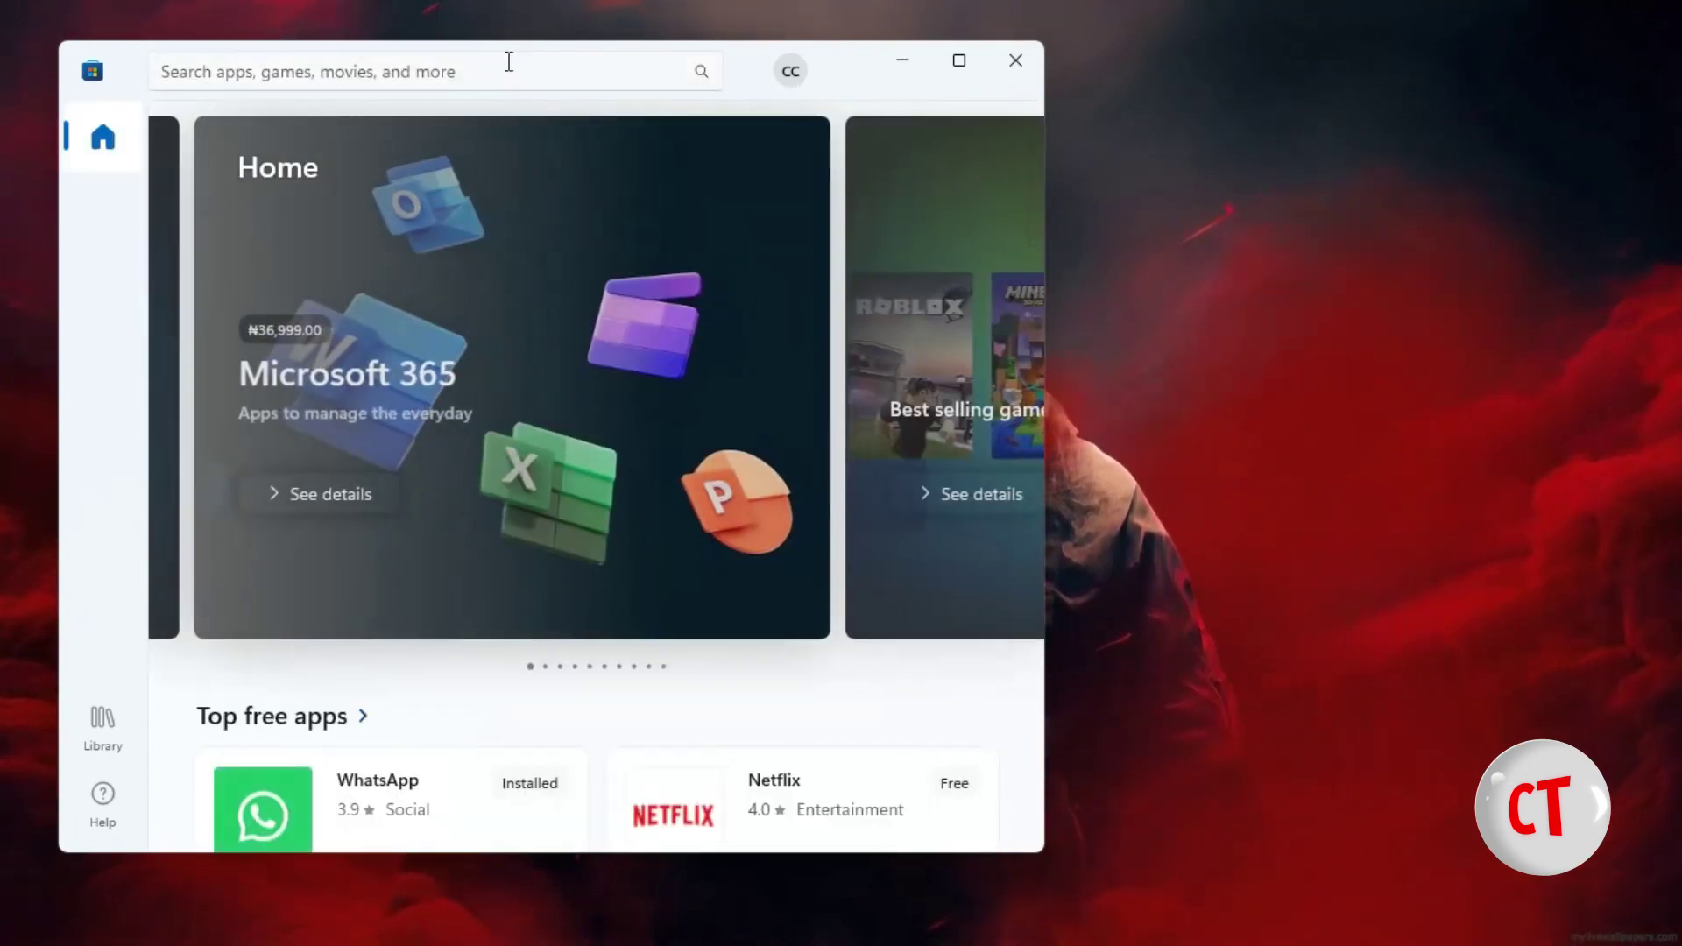
{"action": "left_click", "coordinate": [508, 68]}
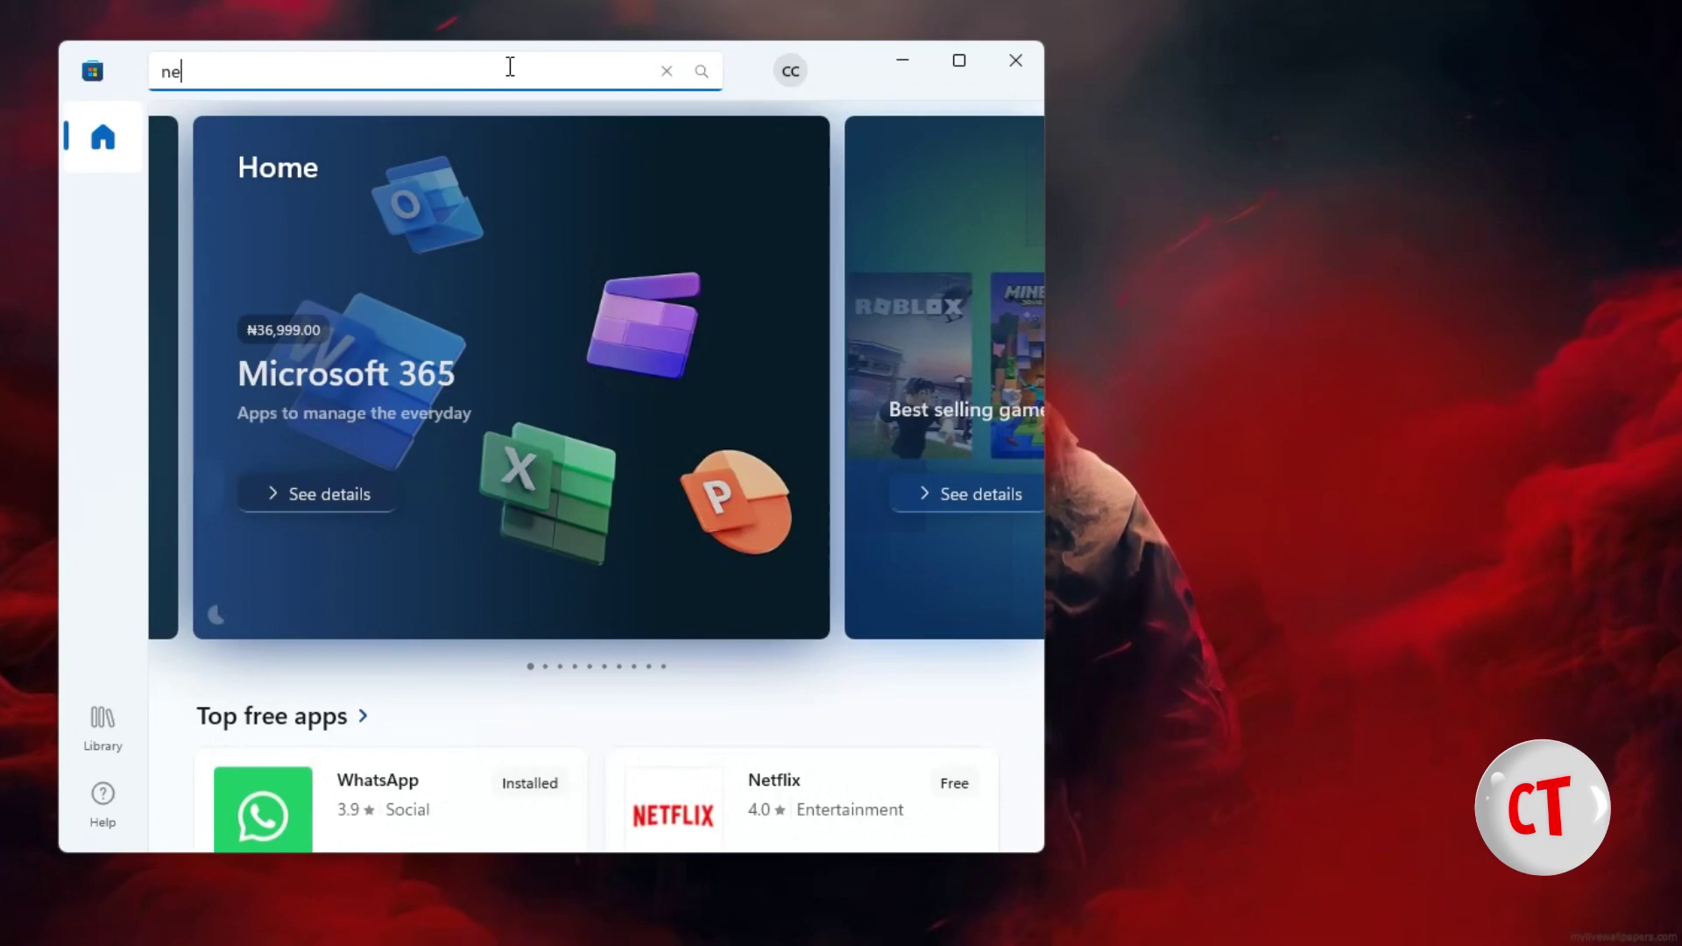
{"action": "type", "text": "net s"}
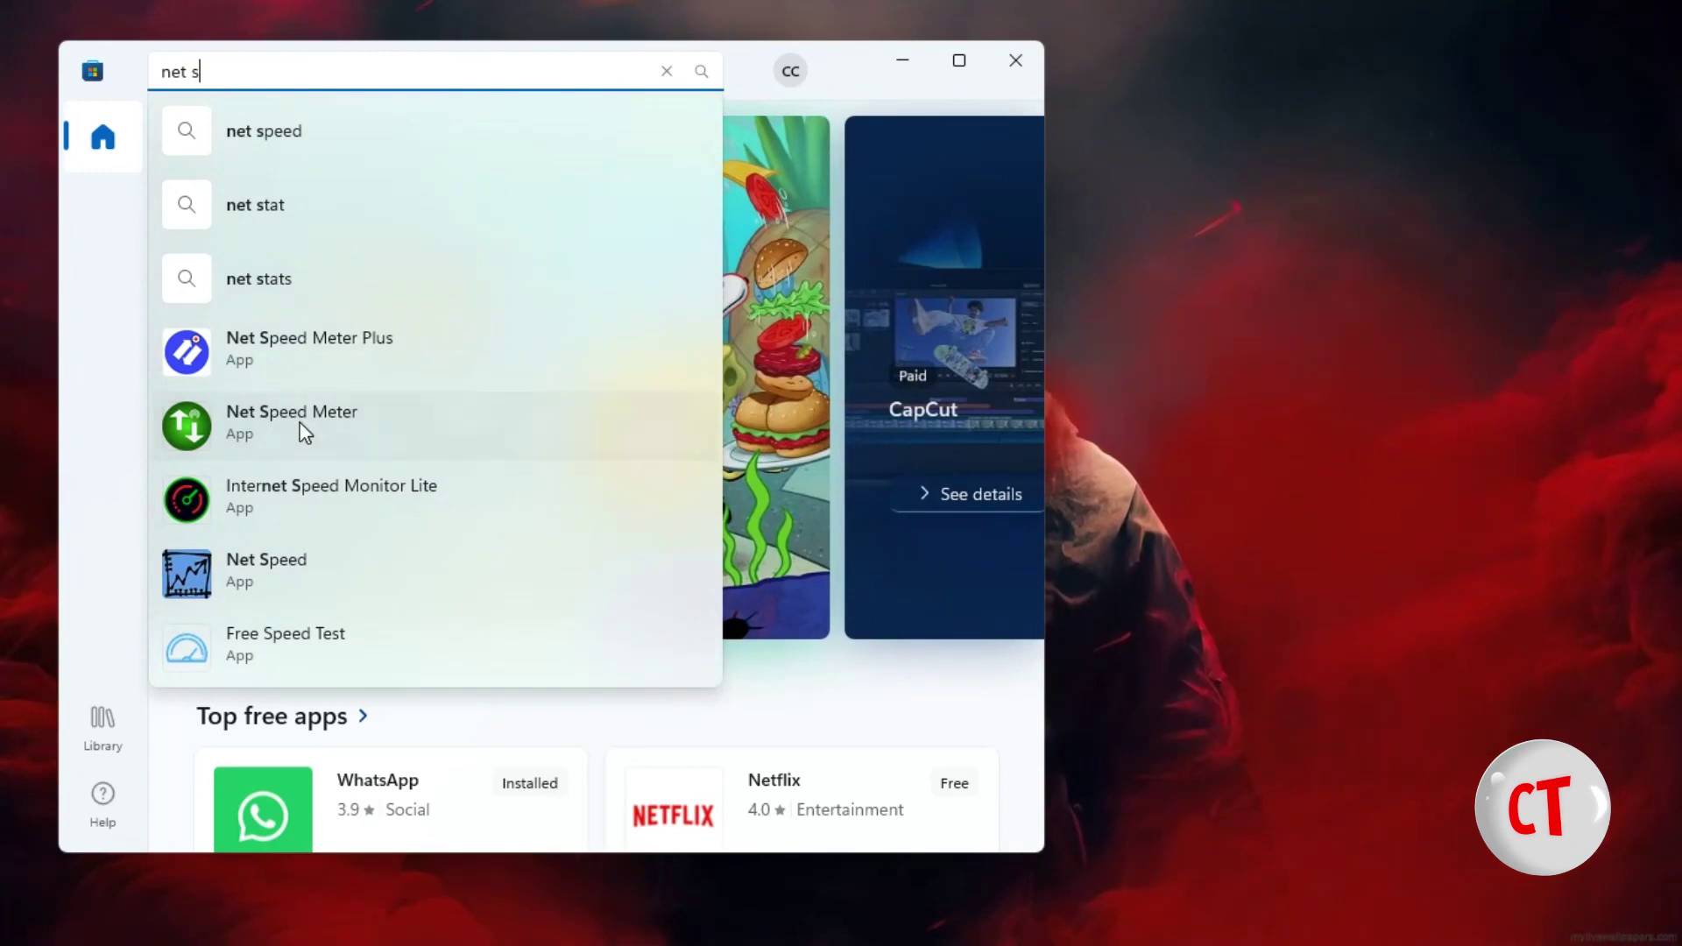
{"action": "left_click", "coordinate": [303, 432]}
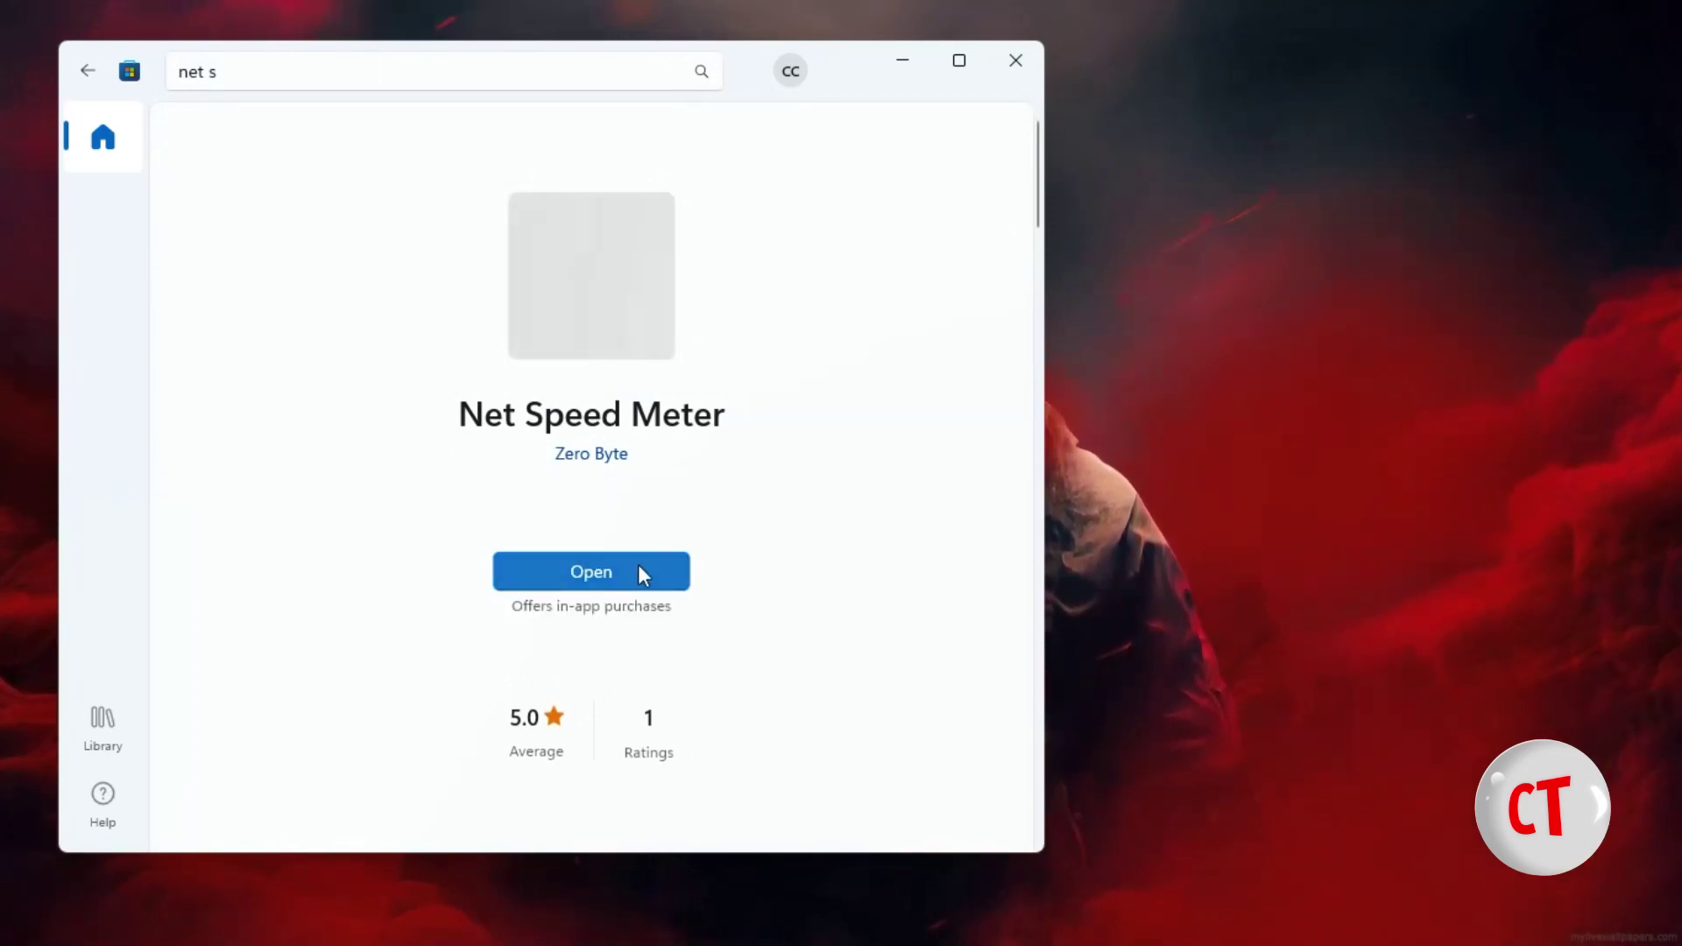
Launch Net Speed Meter from the Store and open its Setting window.
{"action": "left_click", "coordinate": [593, 574]}
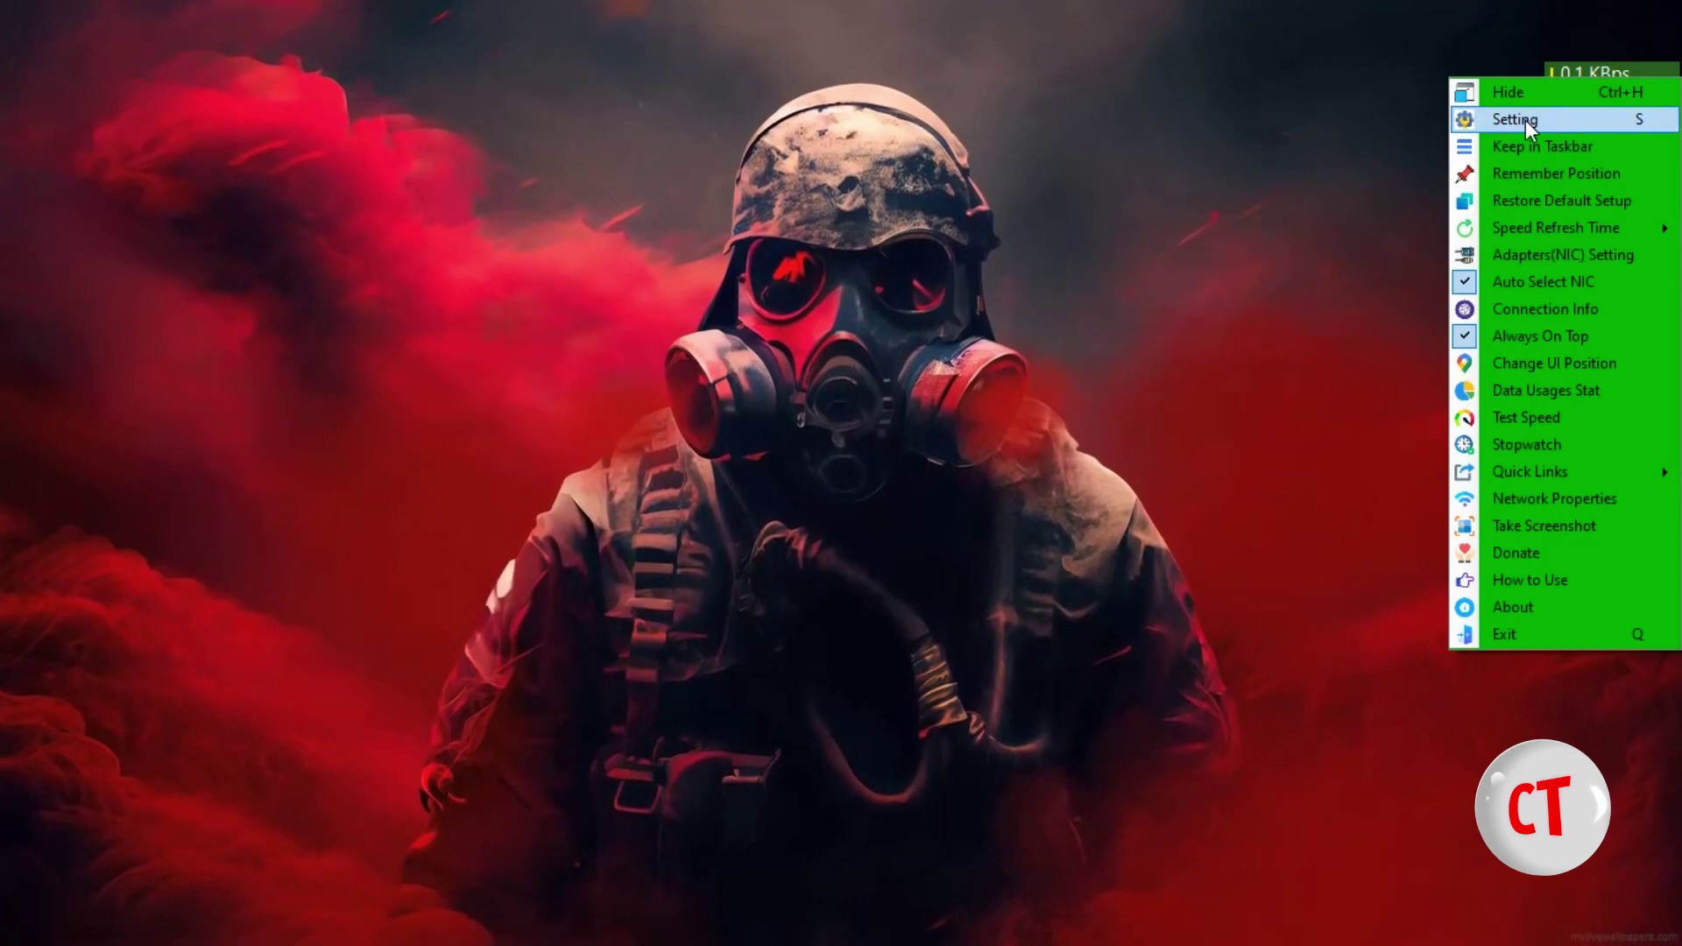
{"action": "left_click", "coordinate": [1526, 119]}
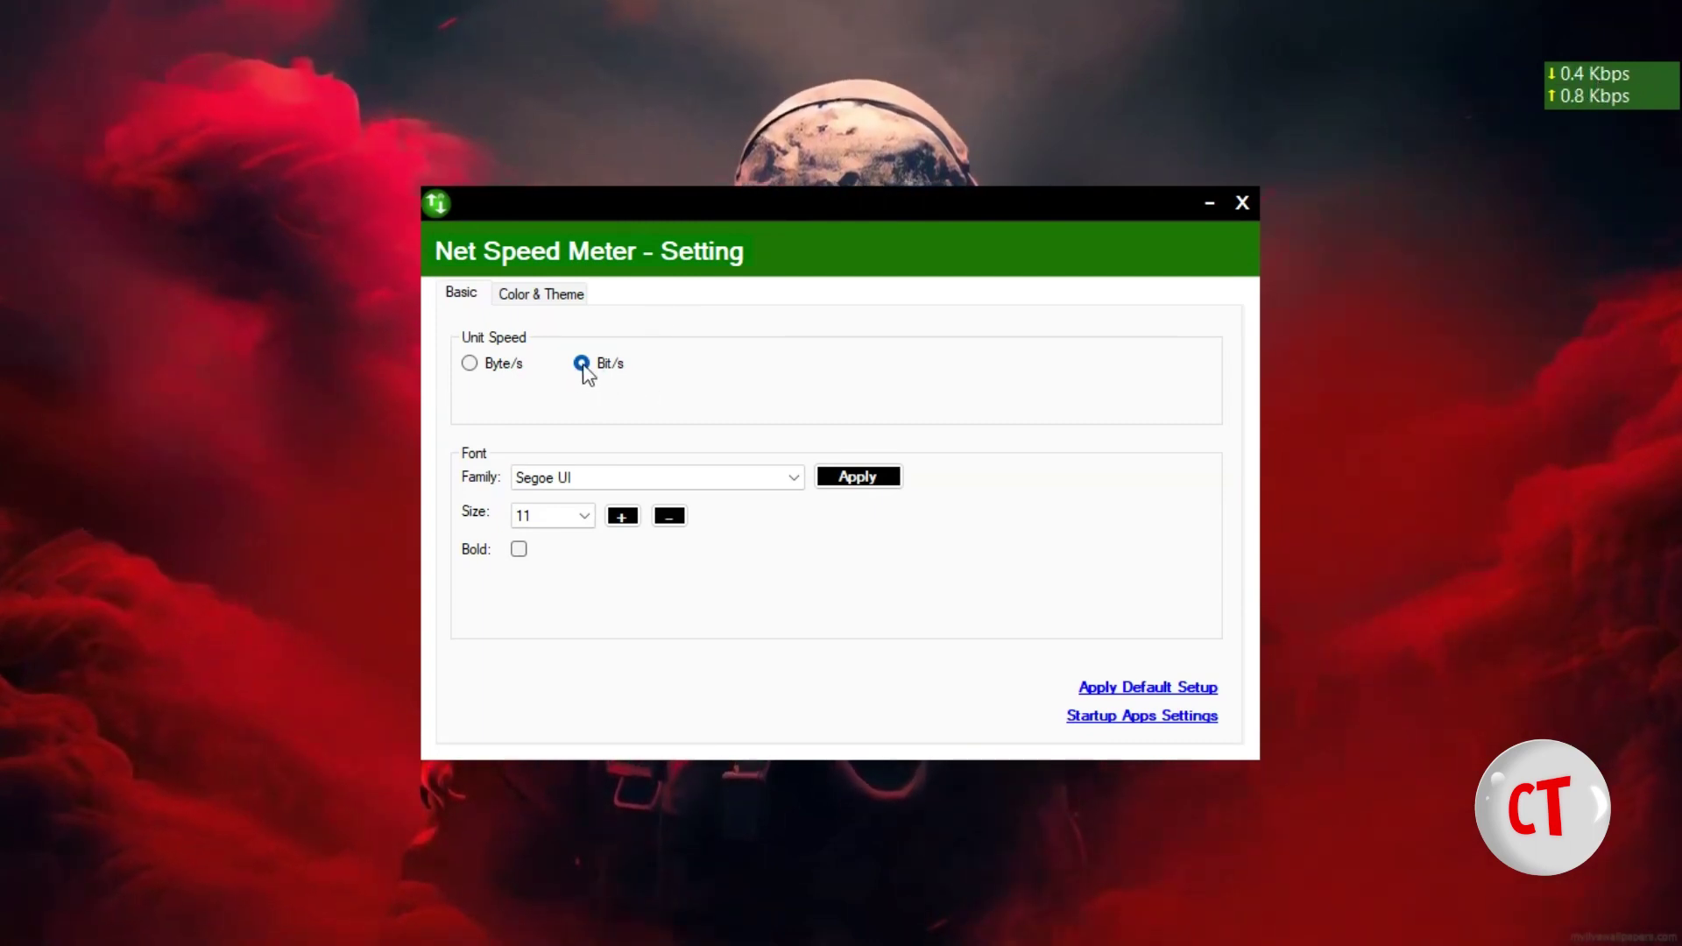
Select Byte/s under Unit Speed so the widget reads KBps.
{"action": "left_click", "coordinate": [480, 366]}
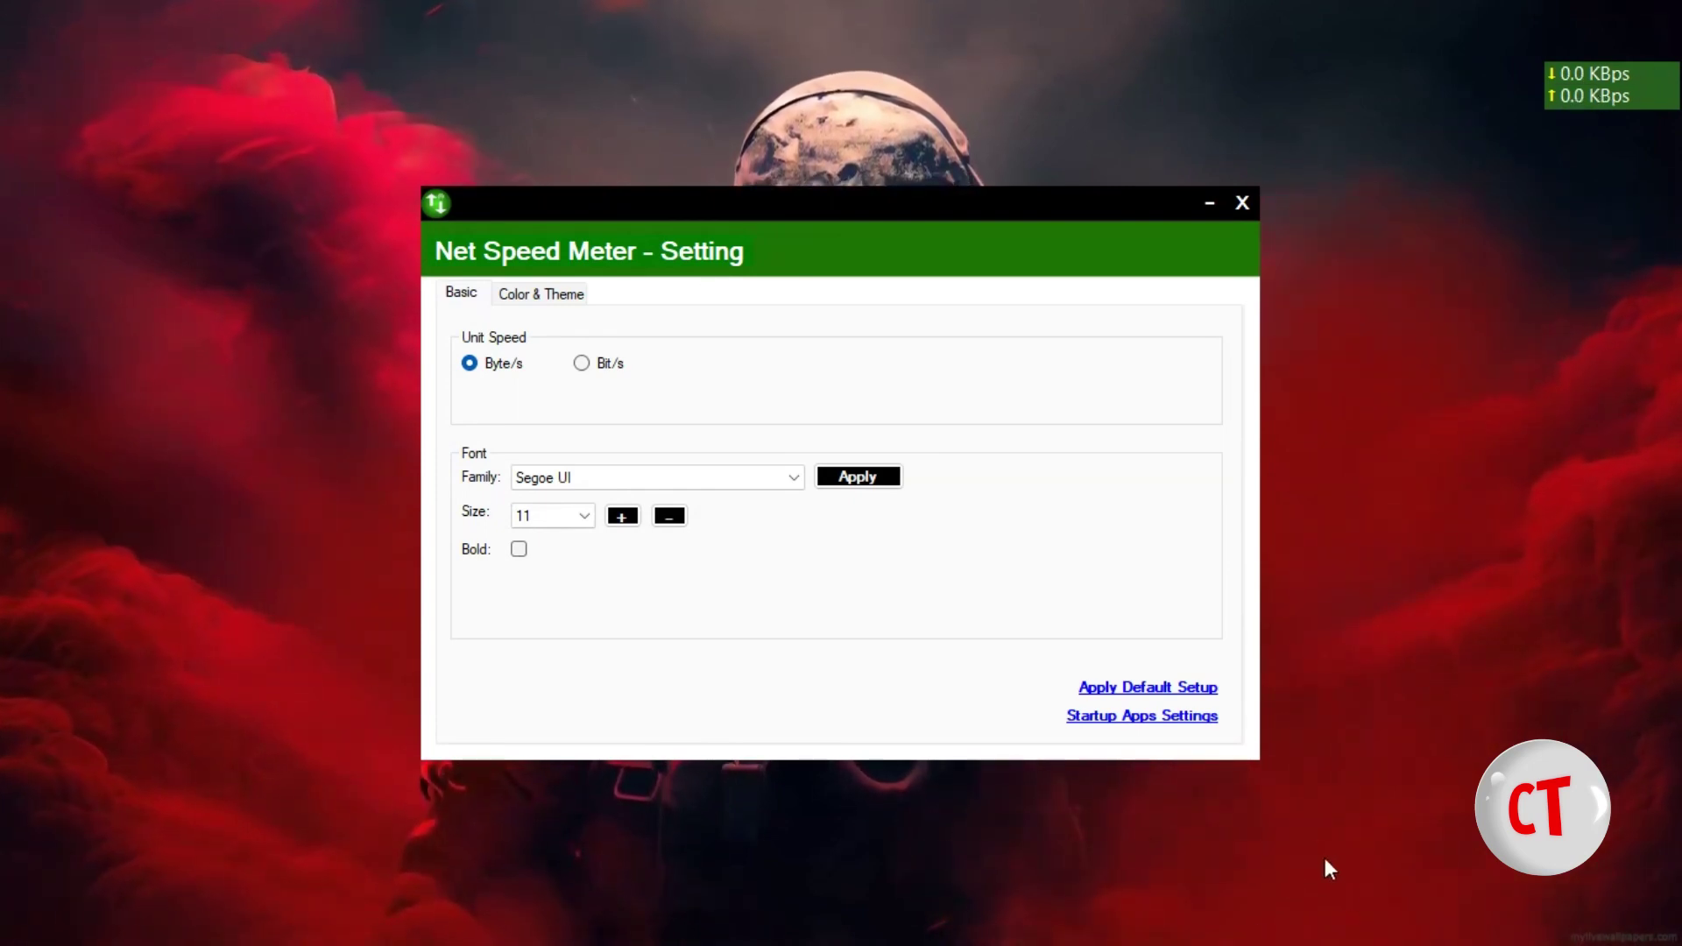
{"action": "mouse_move", "coordinate": [1535, 938]}
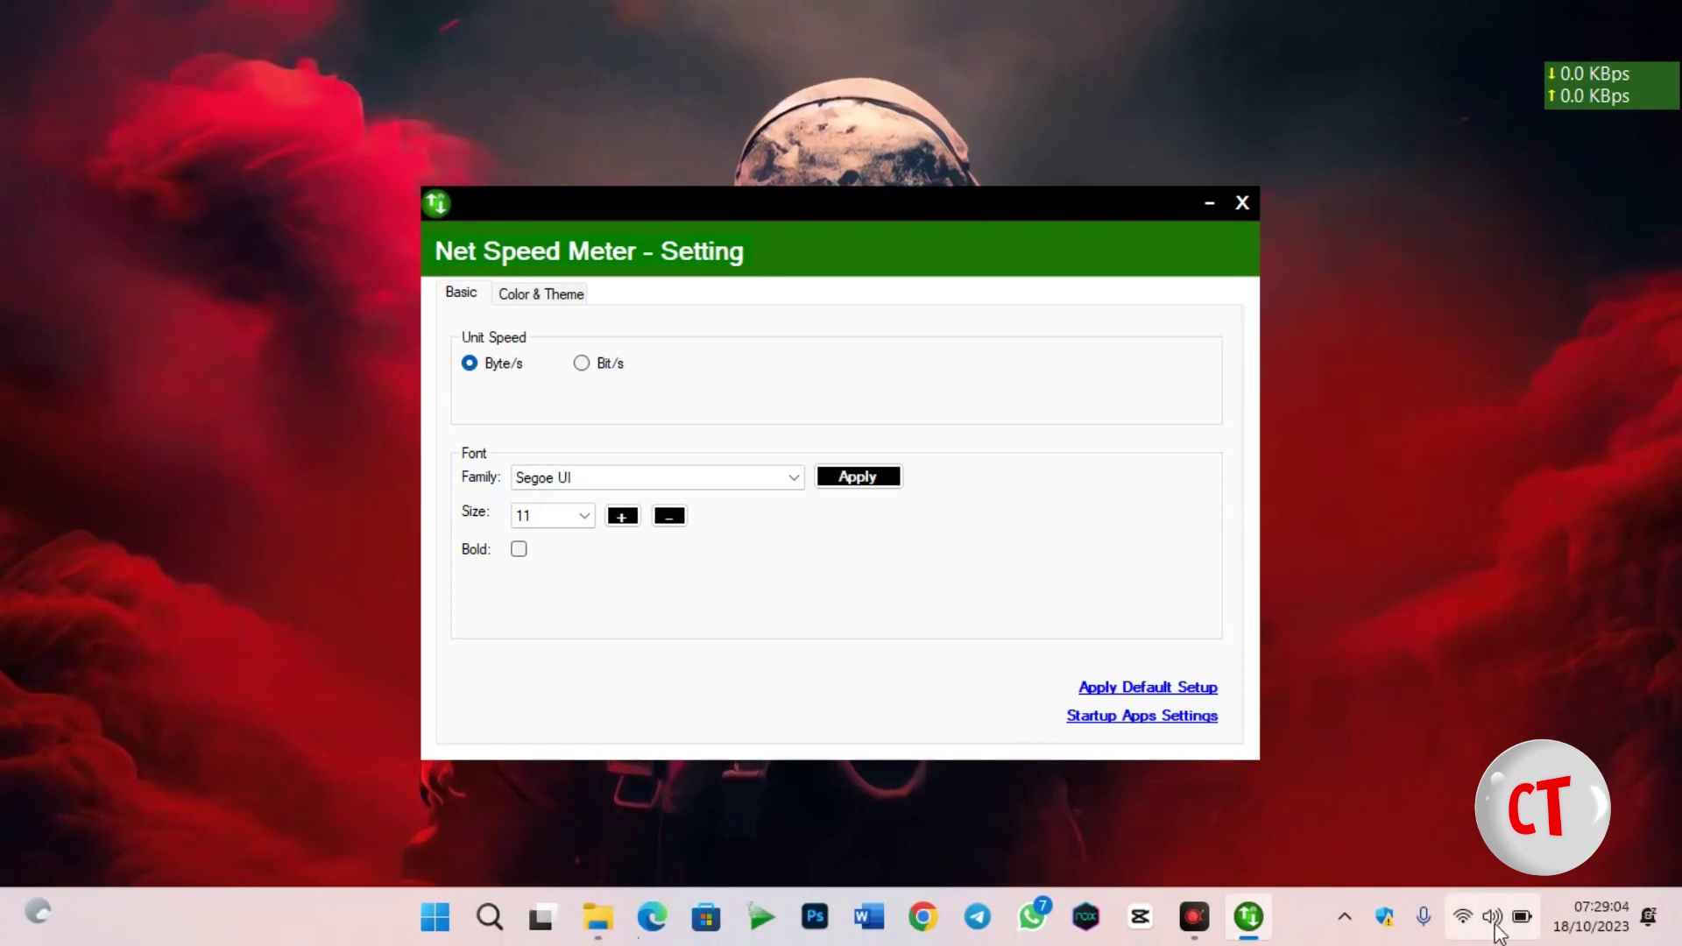
{"action": "mouse_move", "coordinate": [1456, 863]}
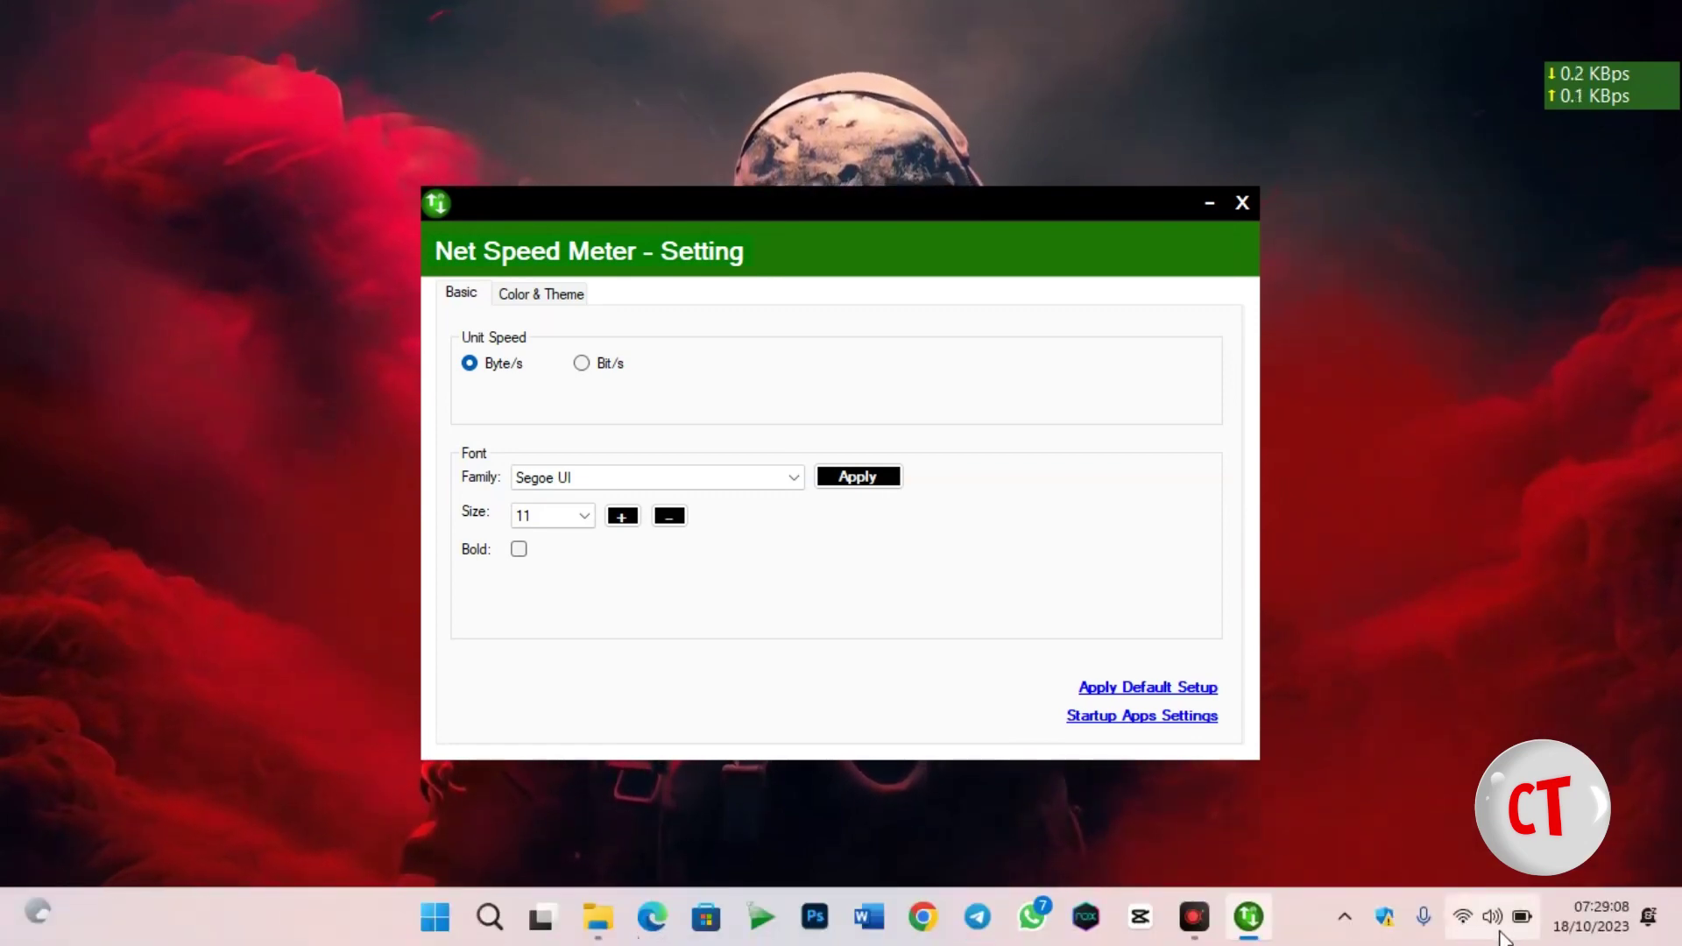
{"action": "left_click", "coordinate": [1465, 881]}
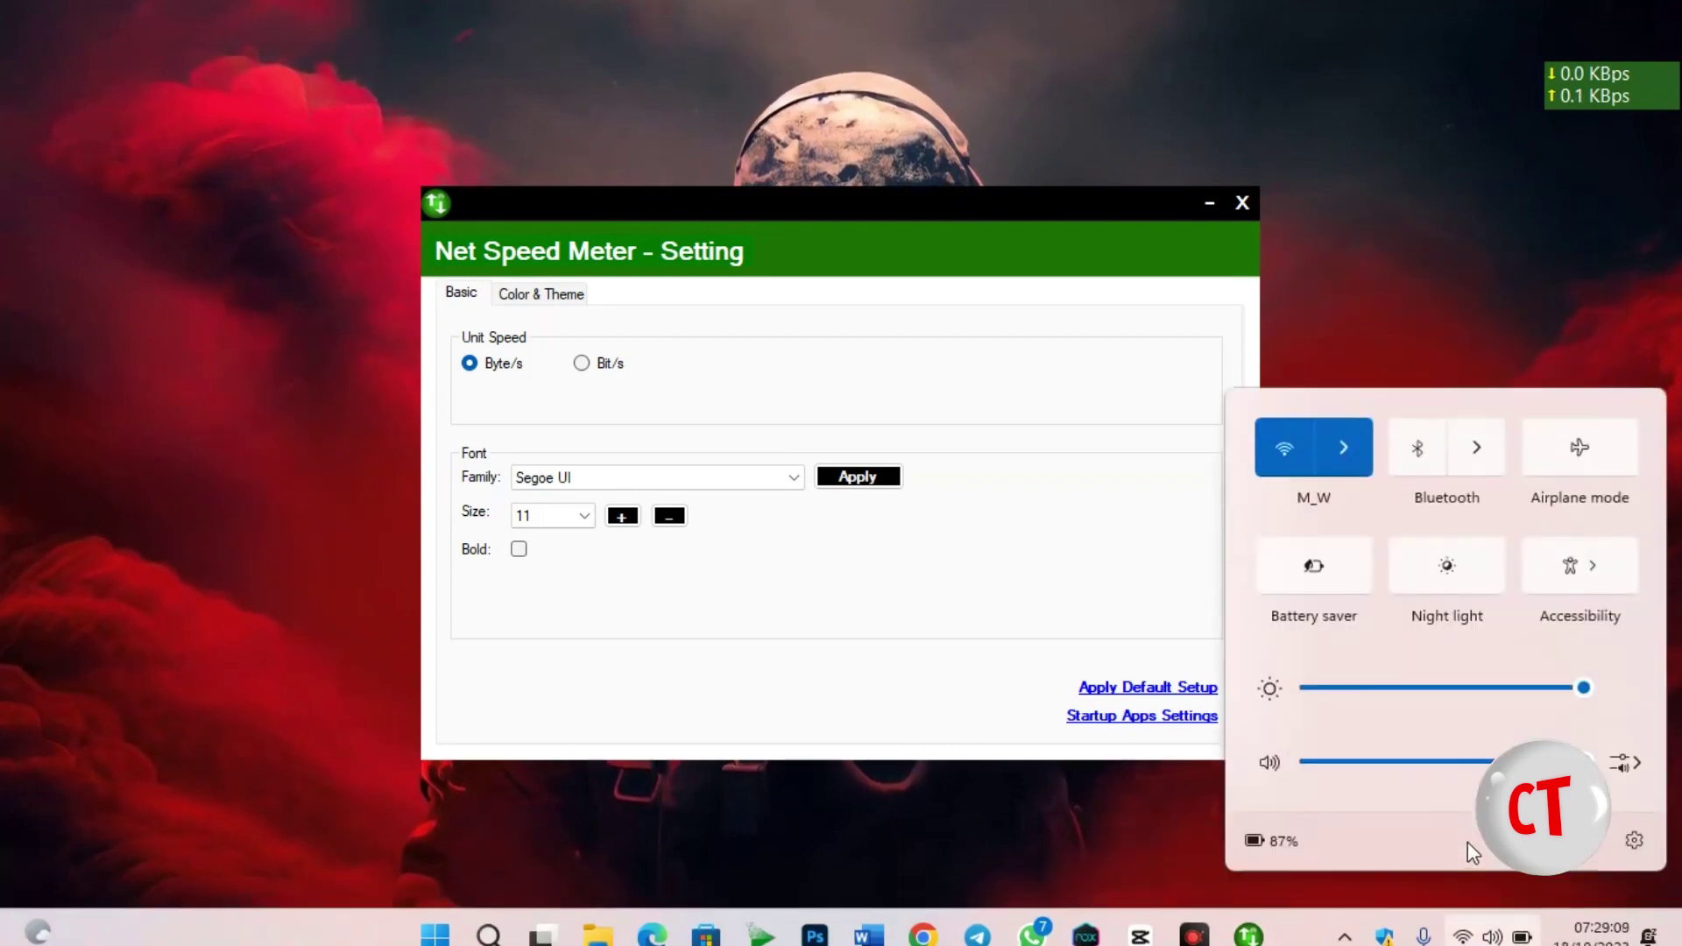
{"action": "left_click", "coordinate": [1465, 305]}
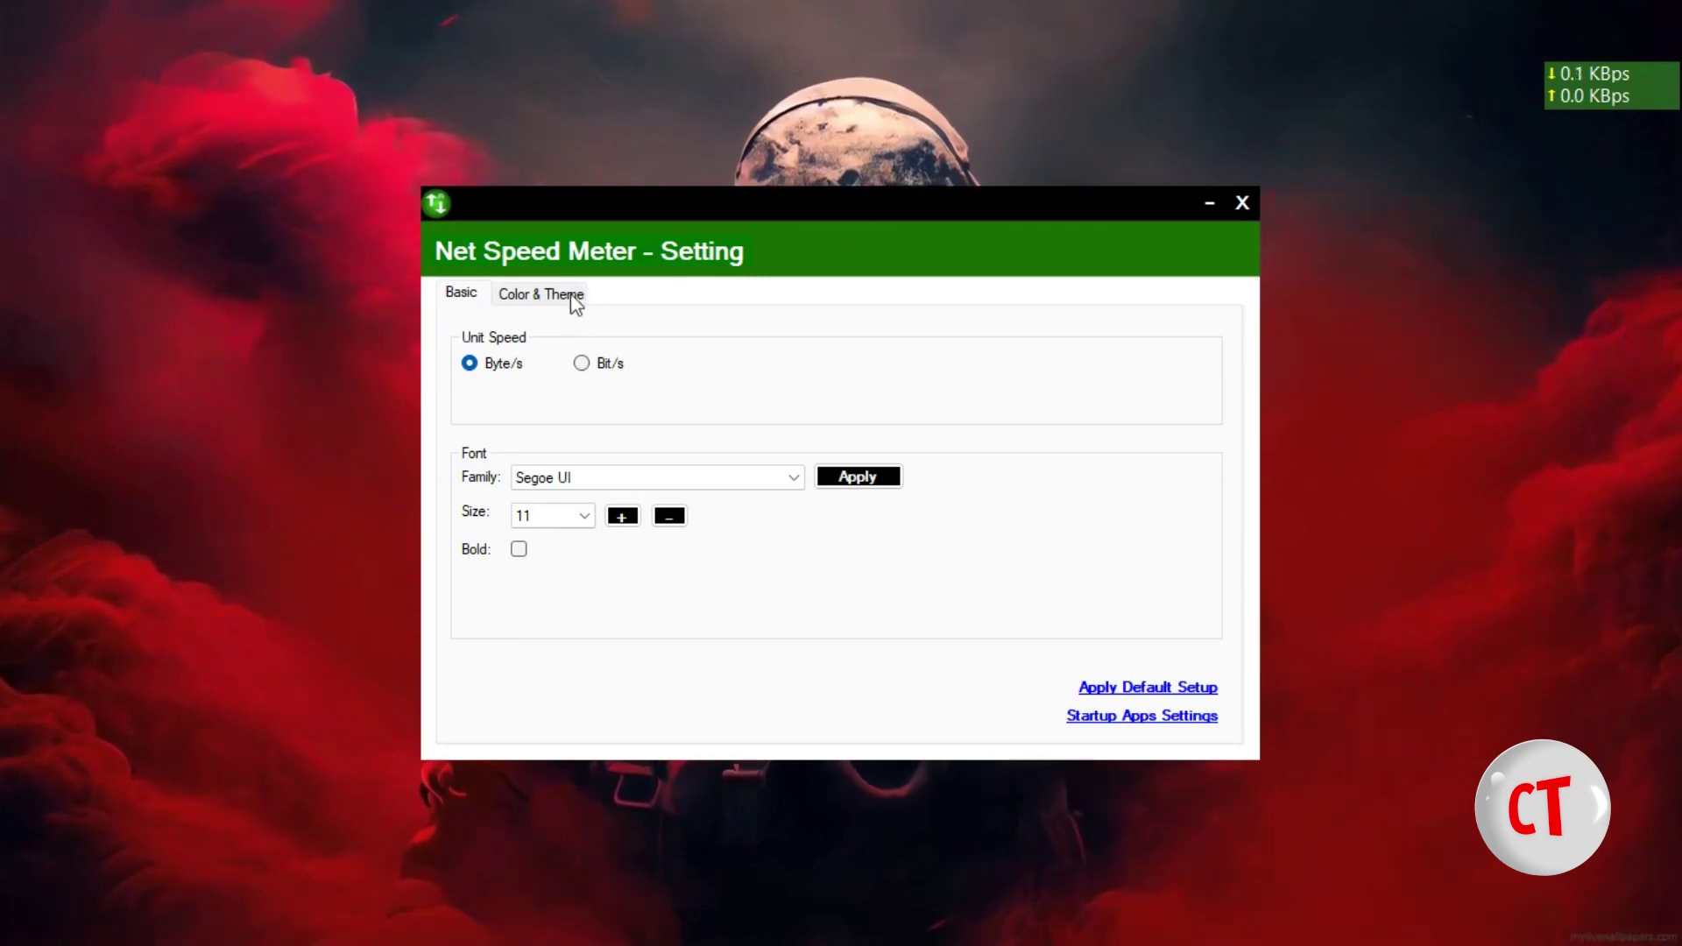
Apply the SimSun, Webdings and Yu Gothic UI Semilight fonts to the widget in turn.
{"action": "left_click", "coordinate": [794, 477]}
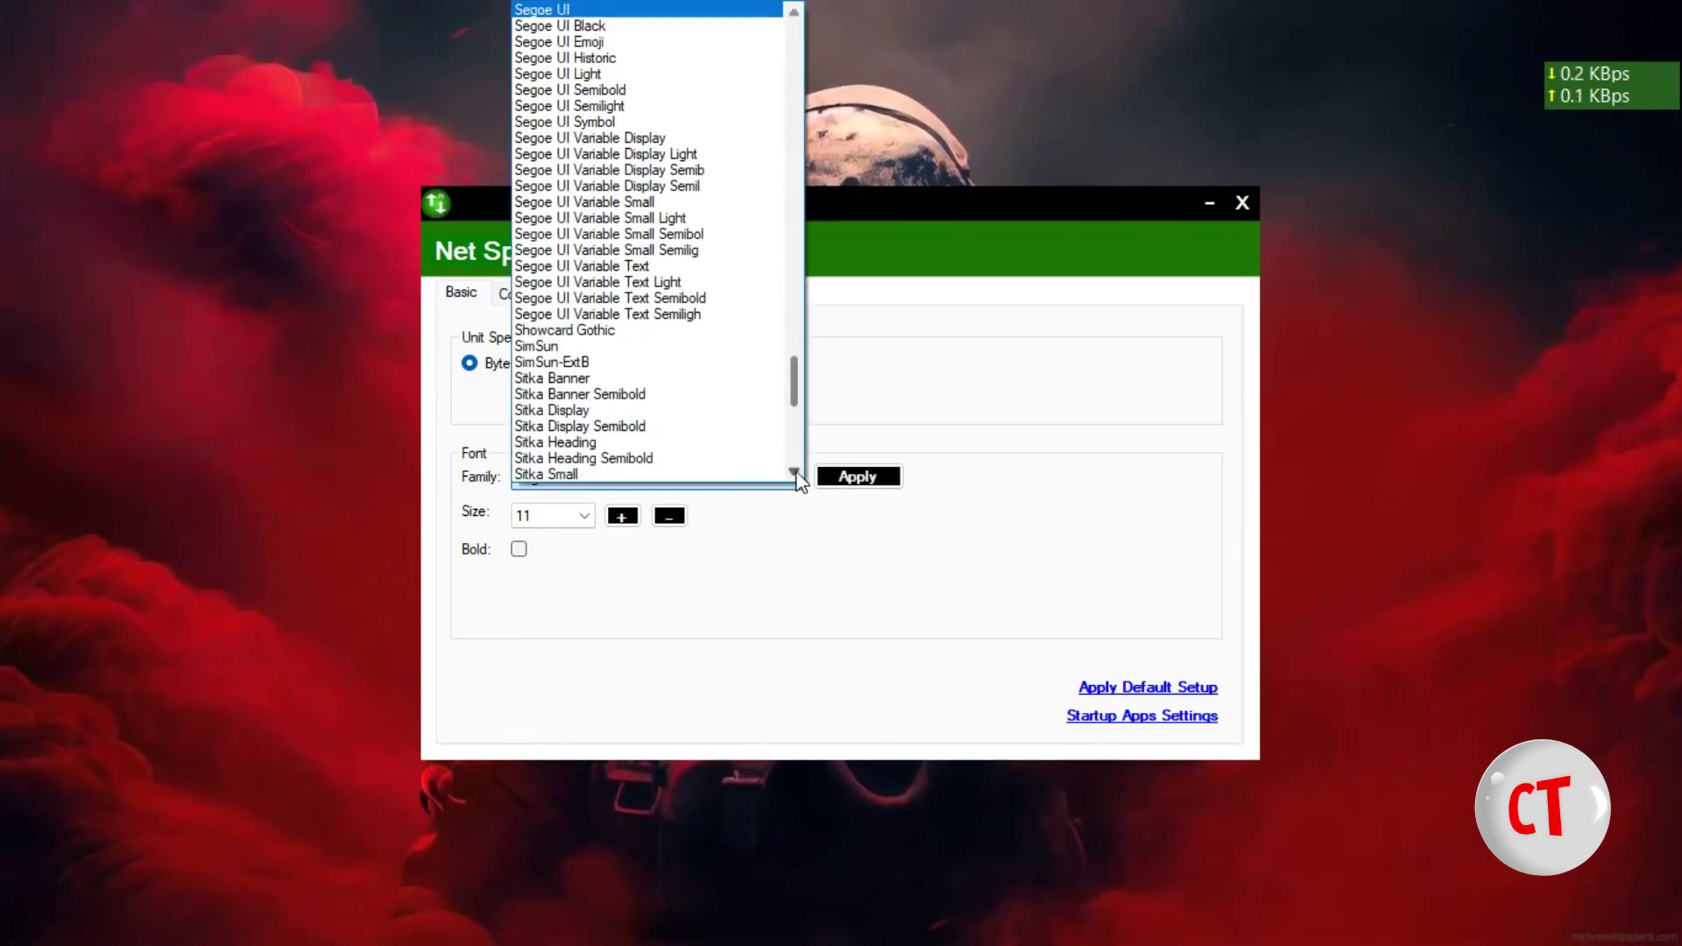
{"action": "left_click", "coordinate": [616, 348]}
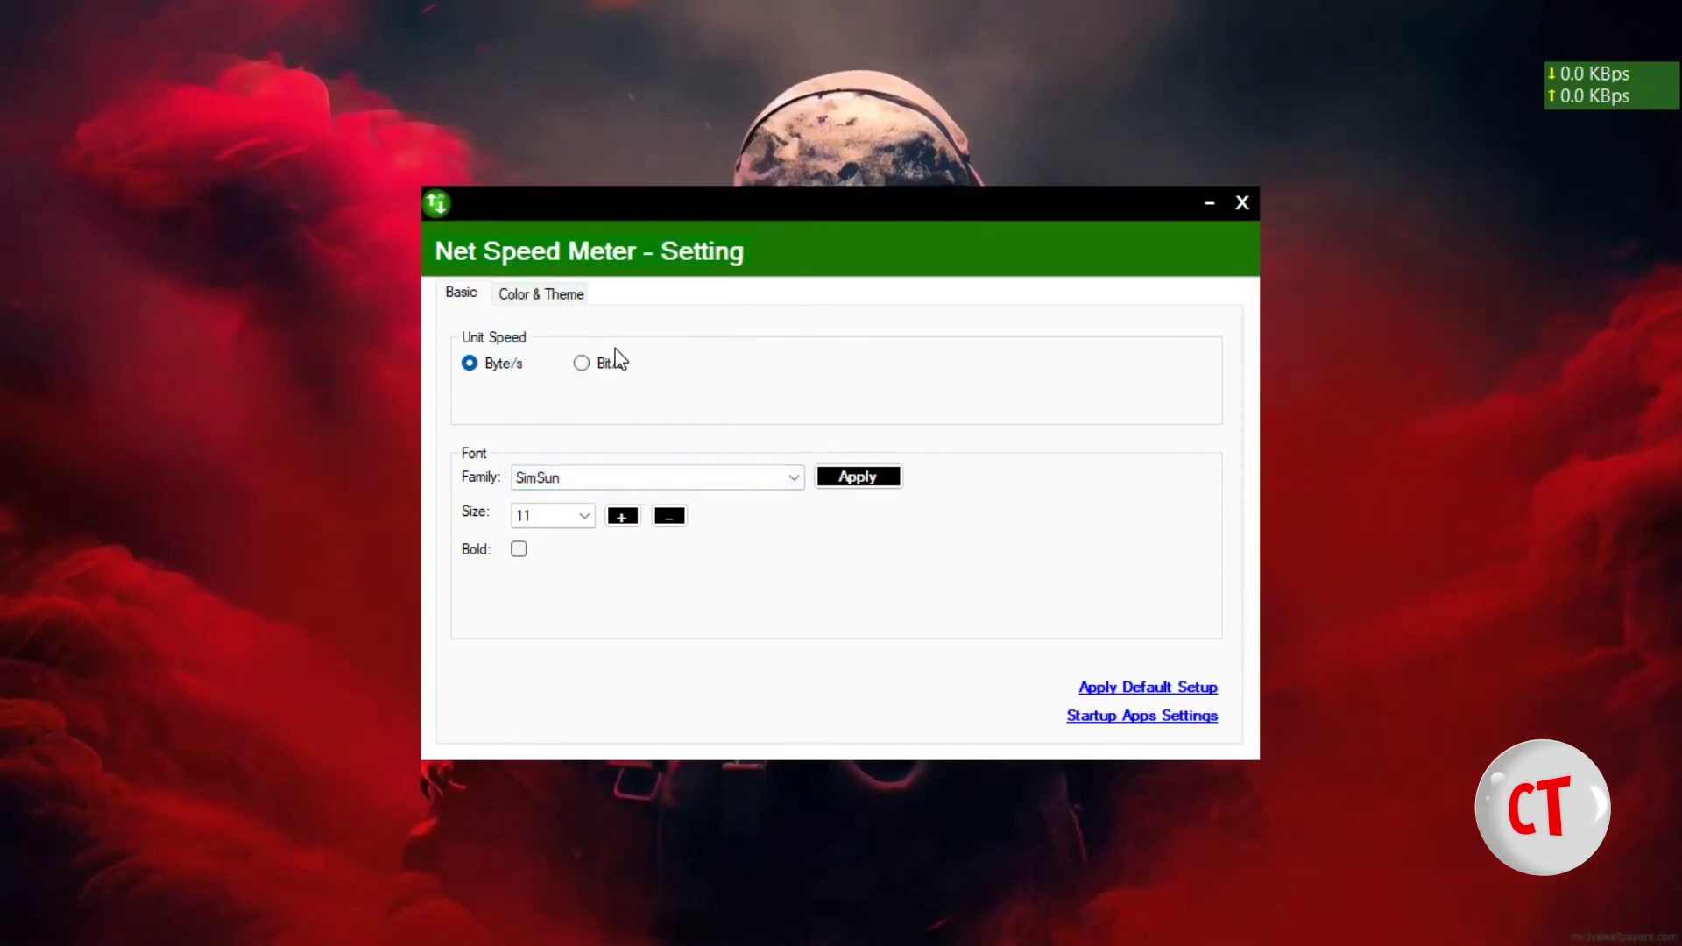
{"action": "left_click", "coordinate": [853, 477]}
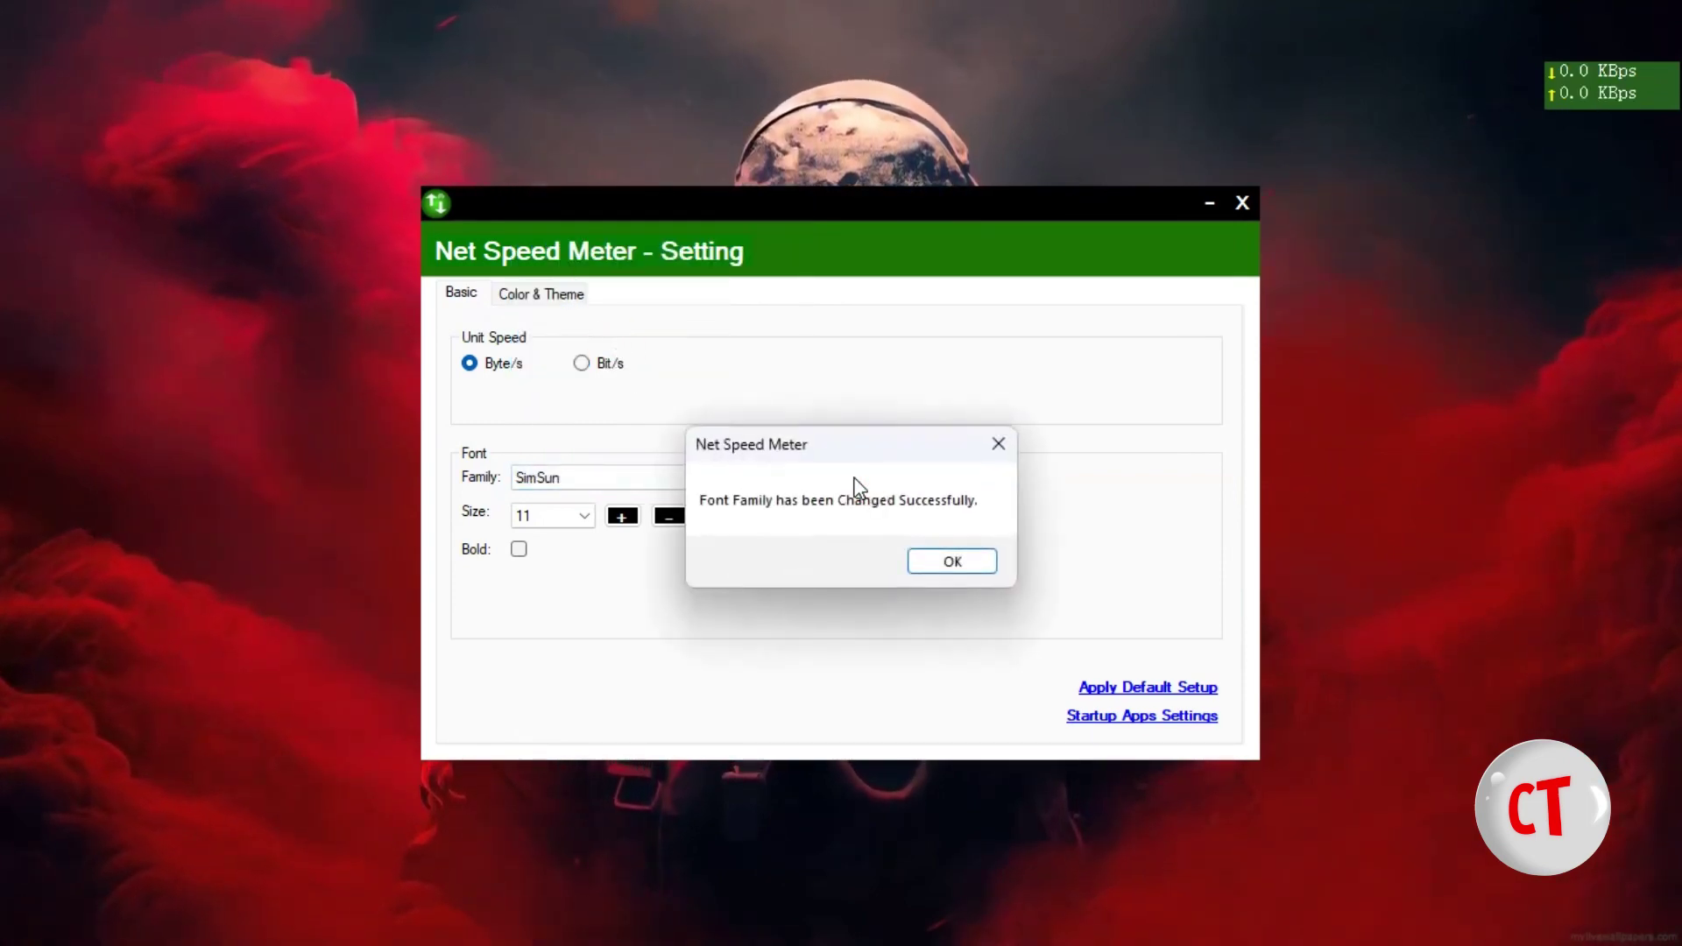
{"action": "left_click", "coordinate": [969, 565]}
{"action": "left_click", "coordinate": [794, 477]}
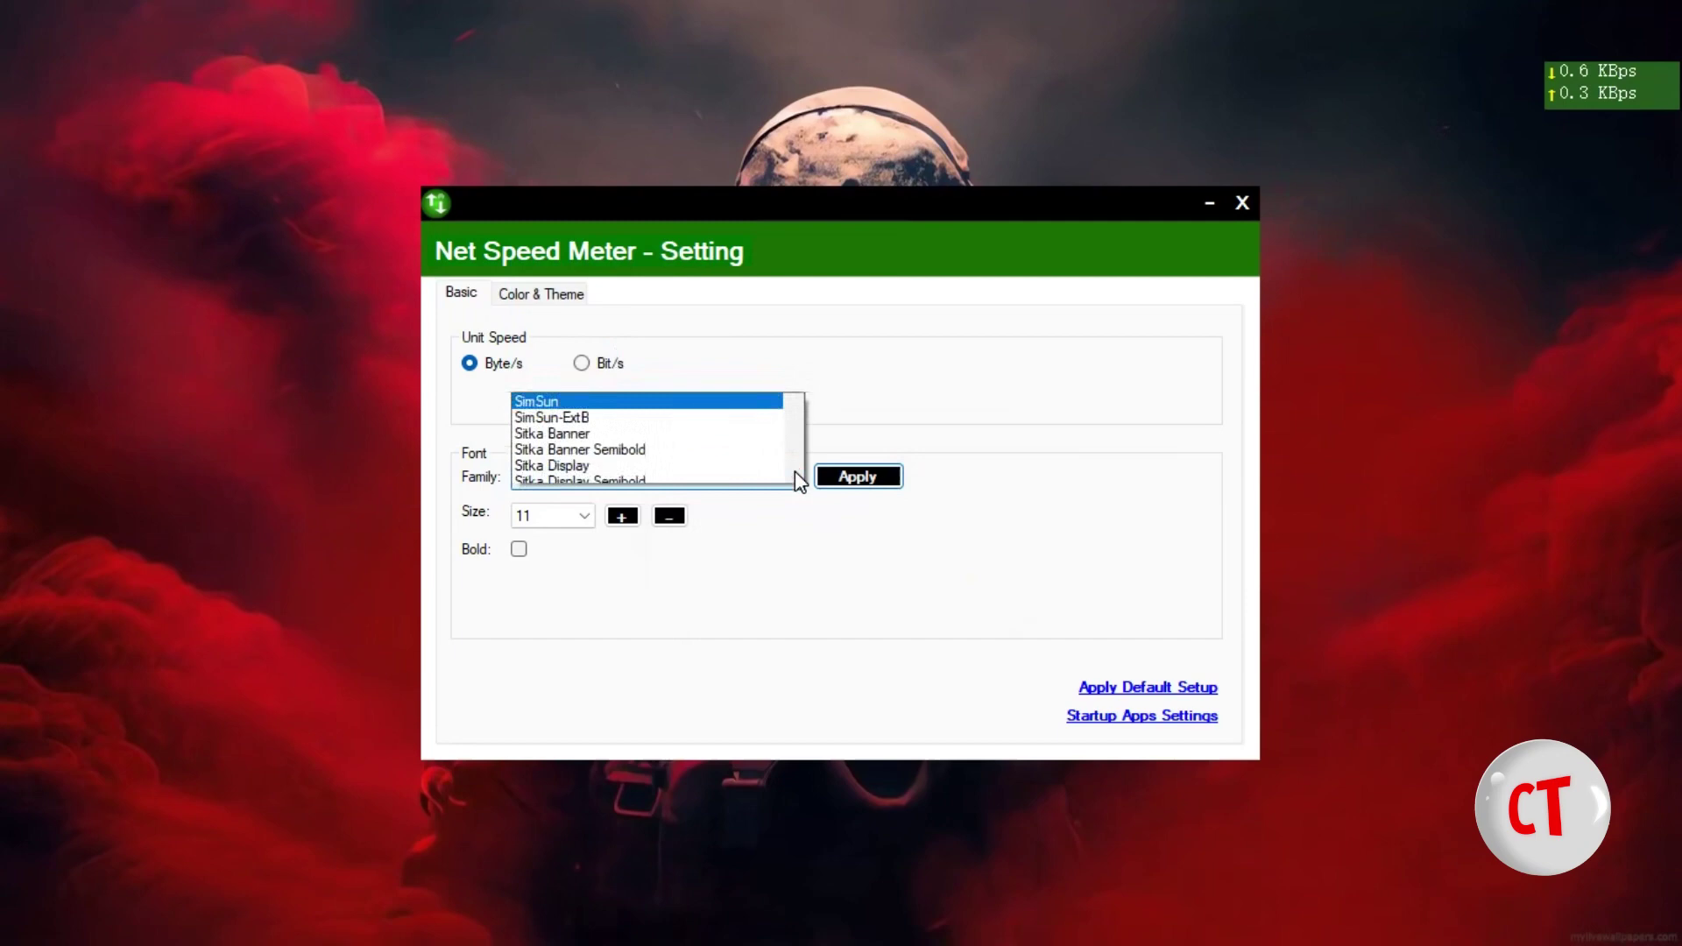
{"action": "left_click", "coordinate": [586, 475]}
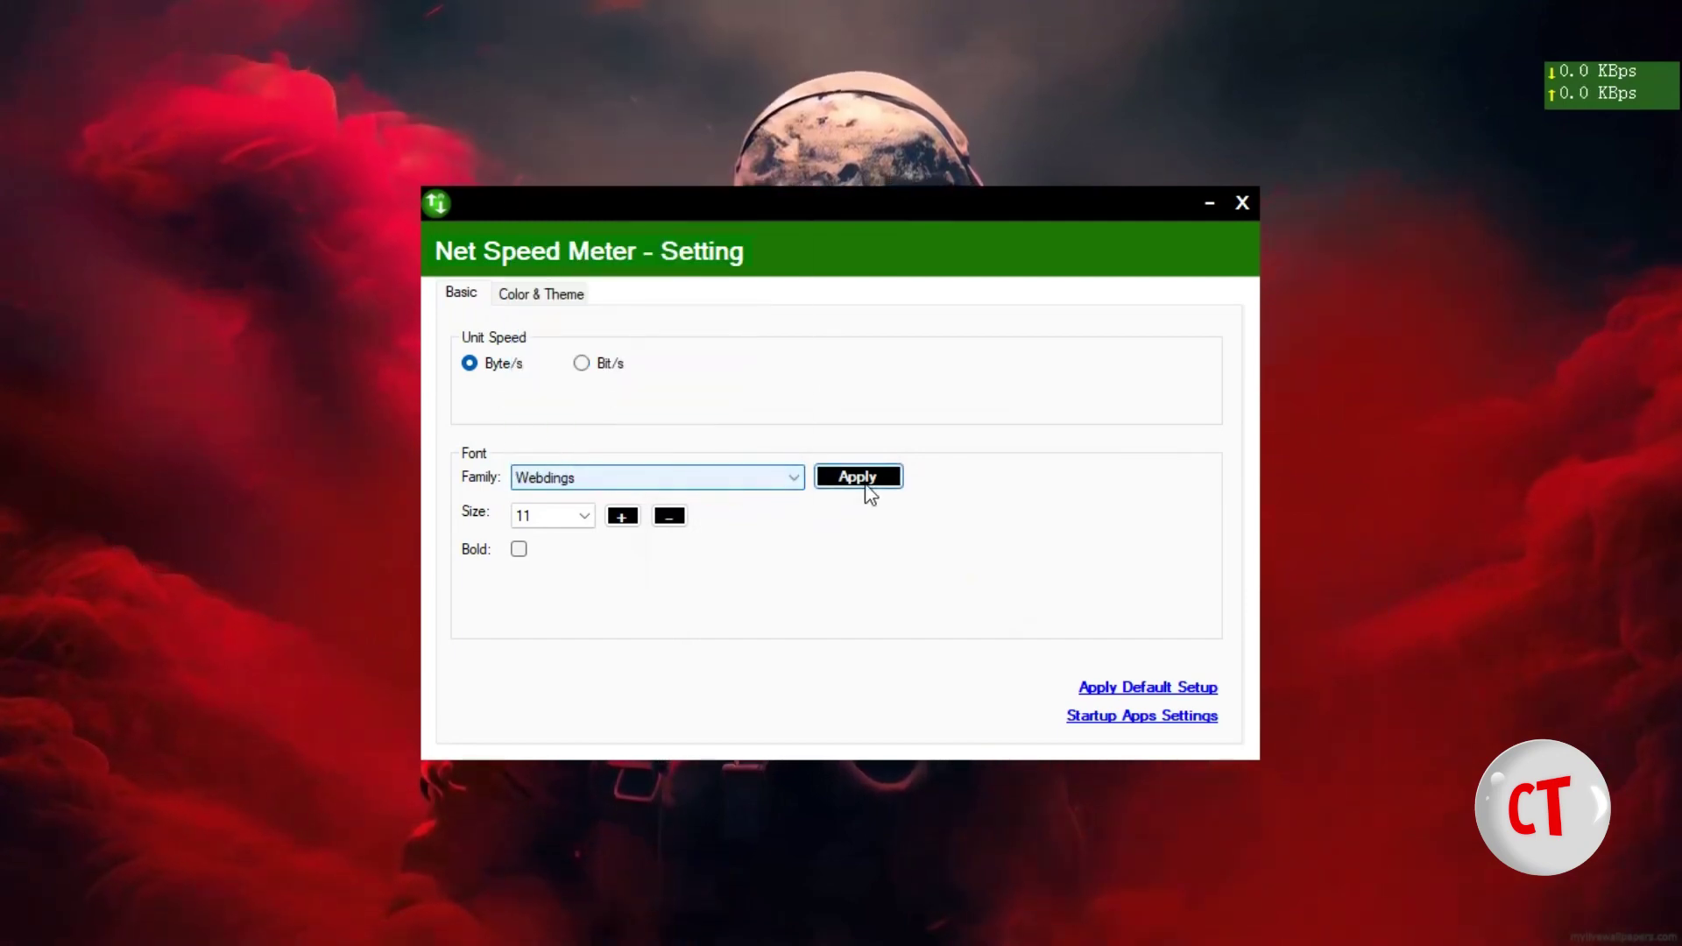
{"action": "left_click", "coordinate": [859, 483]}
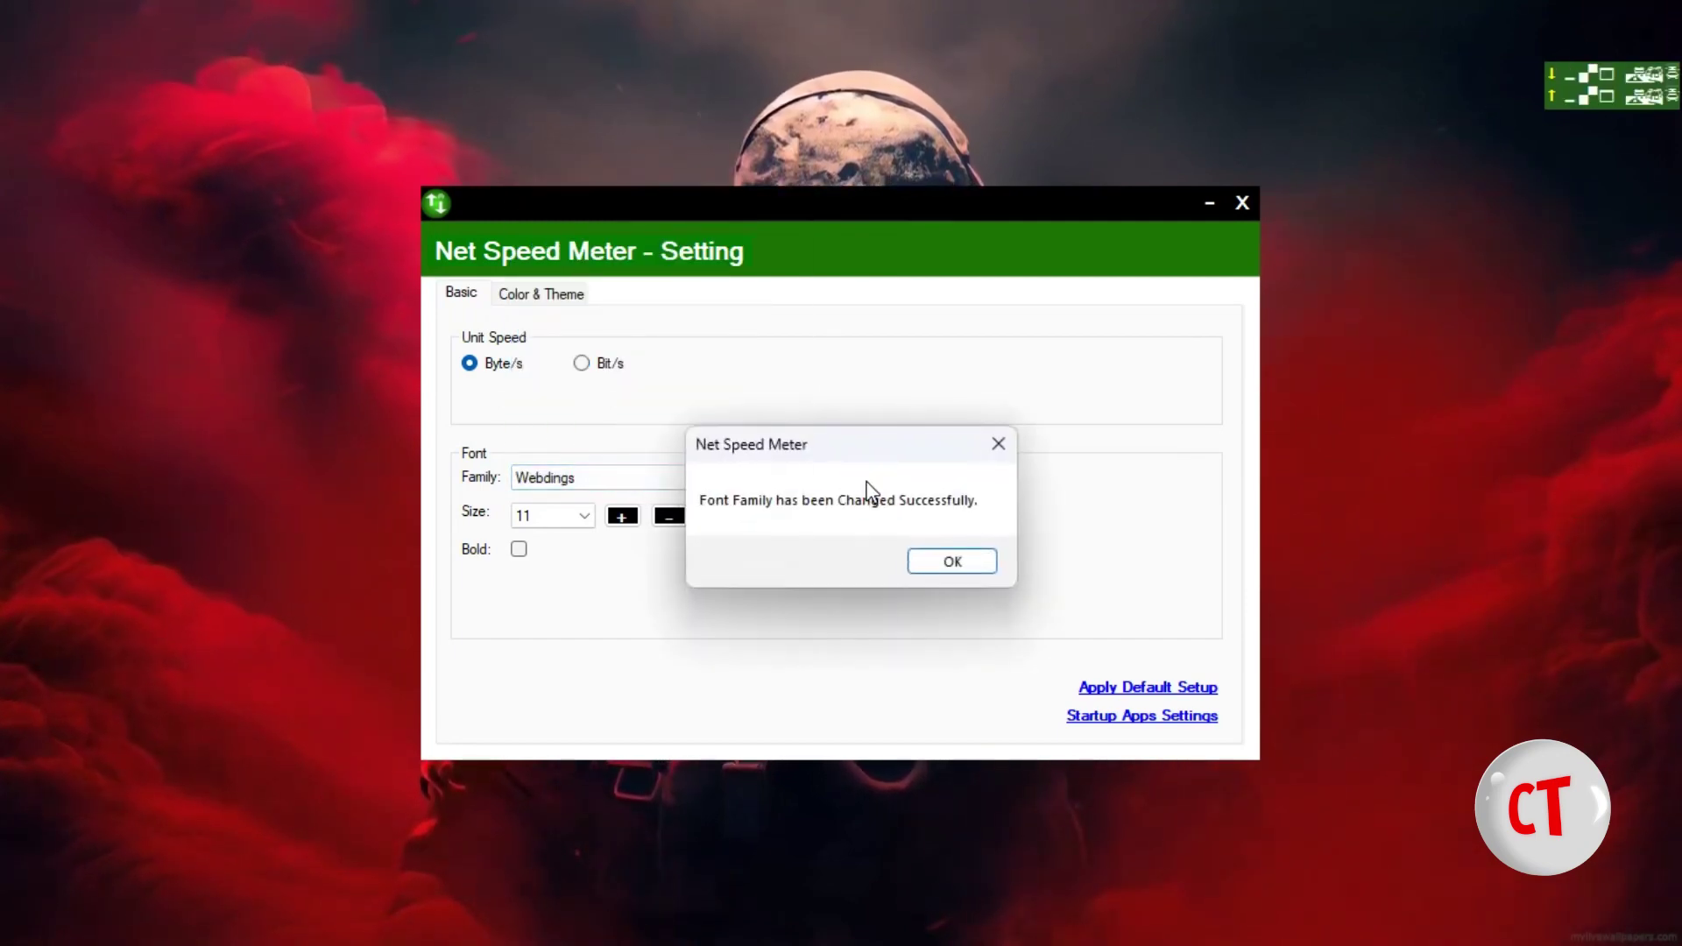
{"action": "left_click", "coordinate": [969, 565]}
{"action": "left_click", "coordinate": [793, 478]}
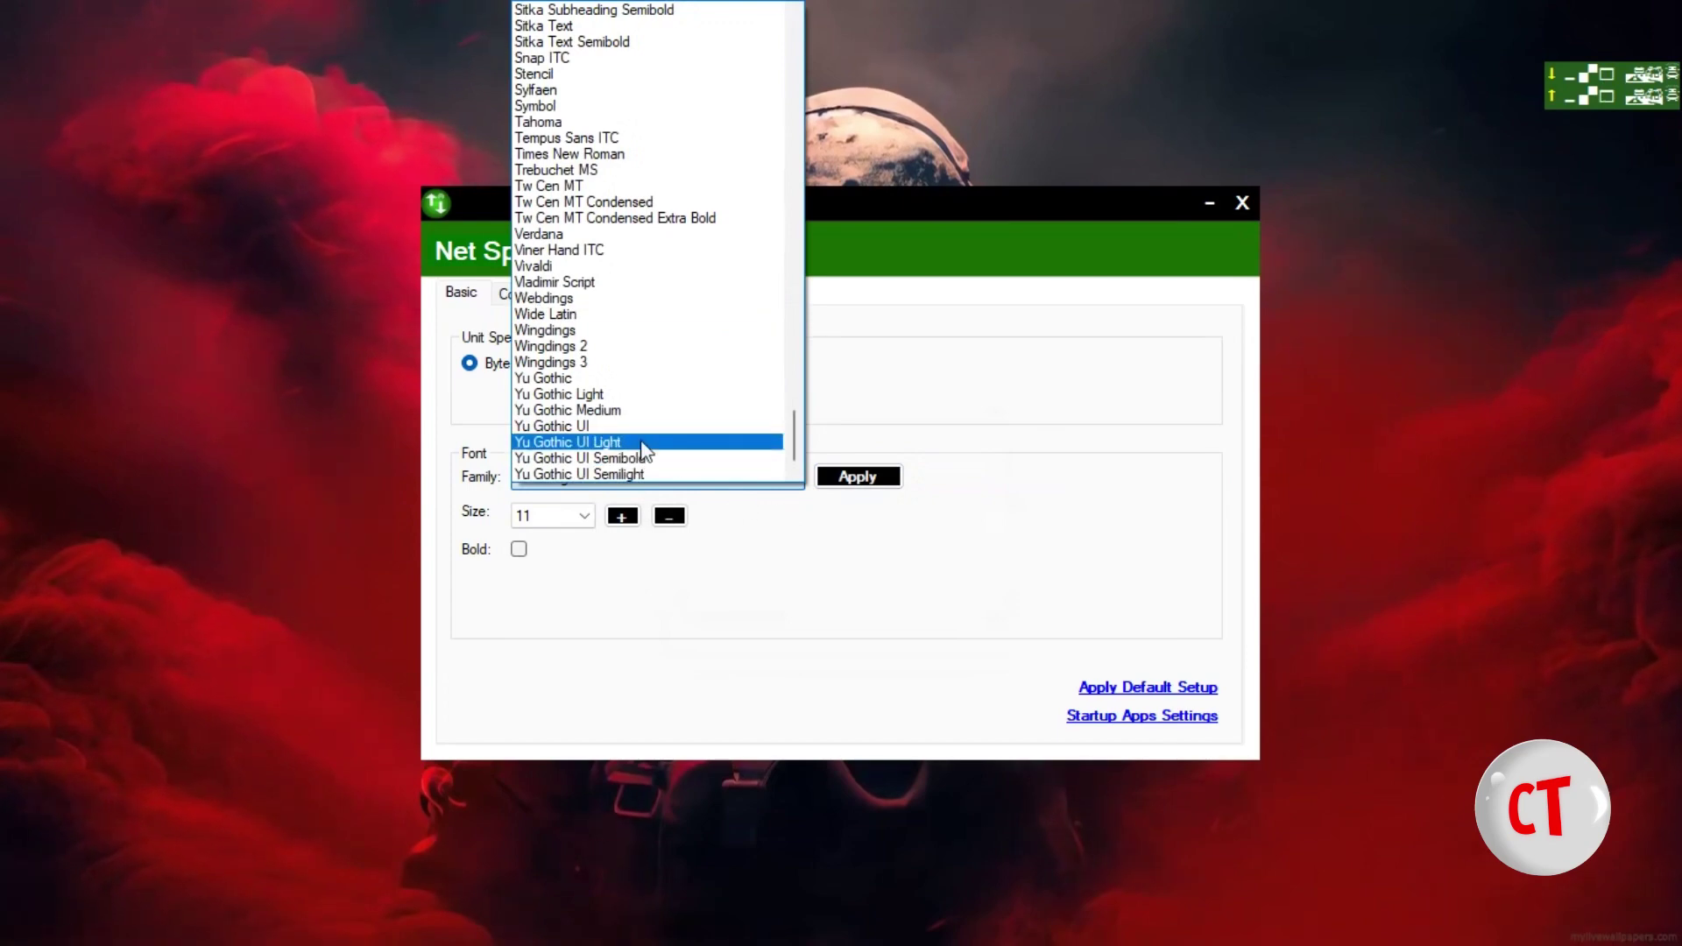
{"action": "left_click", "coordinate": [666, 474]}
{"action": "left_click", "coordinate": [863, 483]}
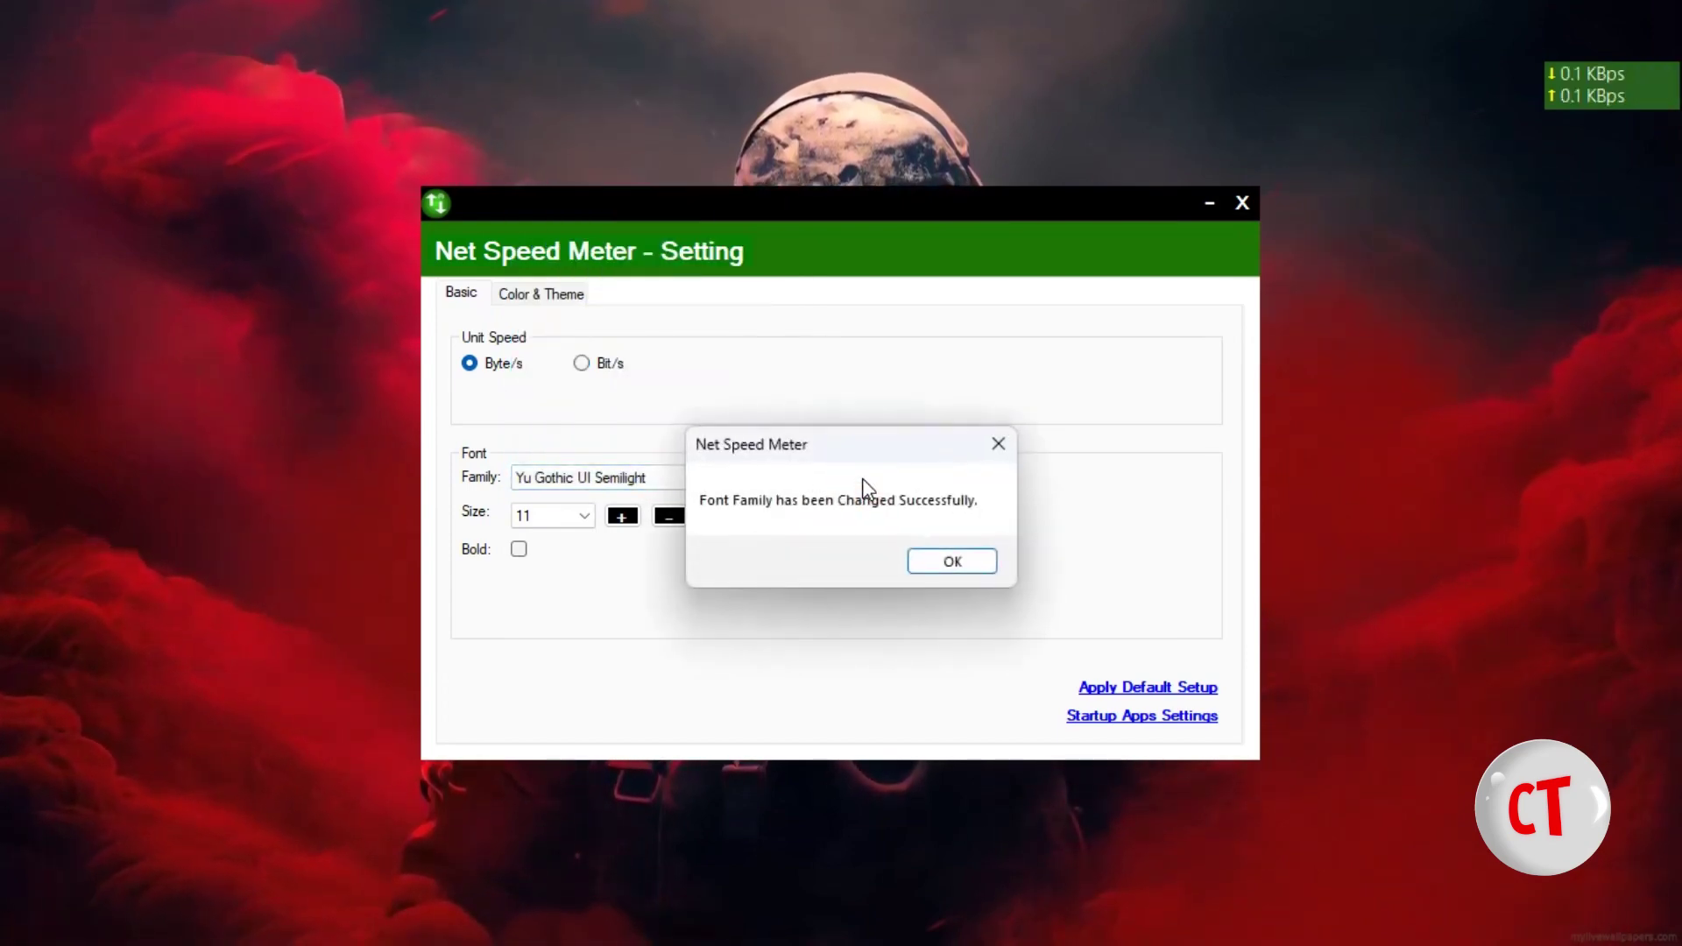
{"action": "left_click", "coordinate": [967, 566]}
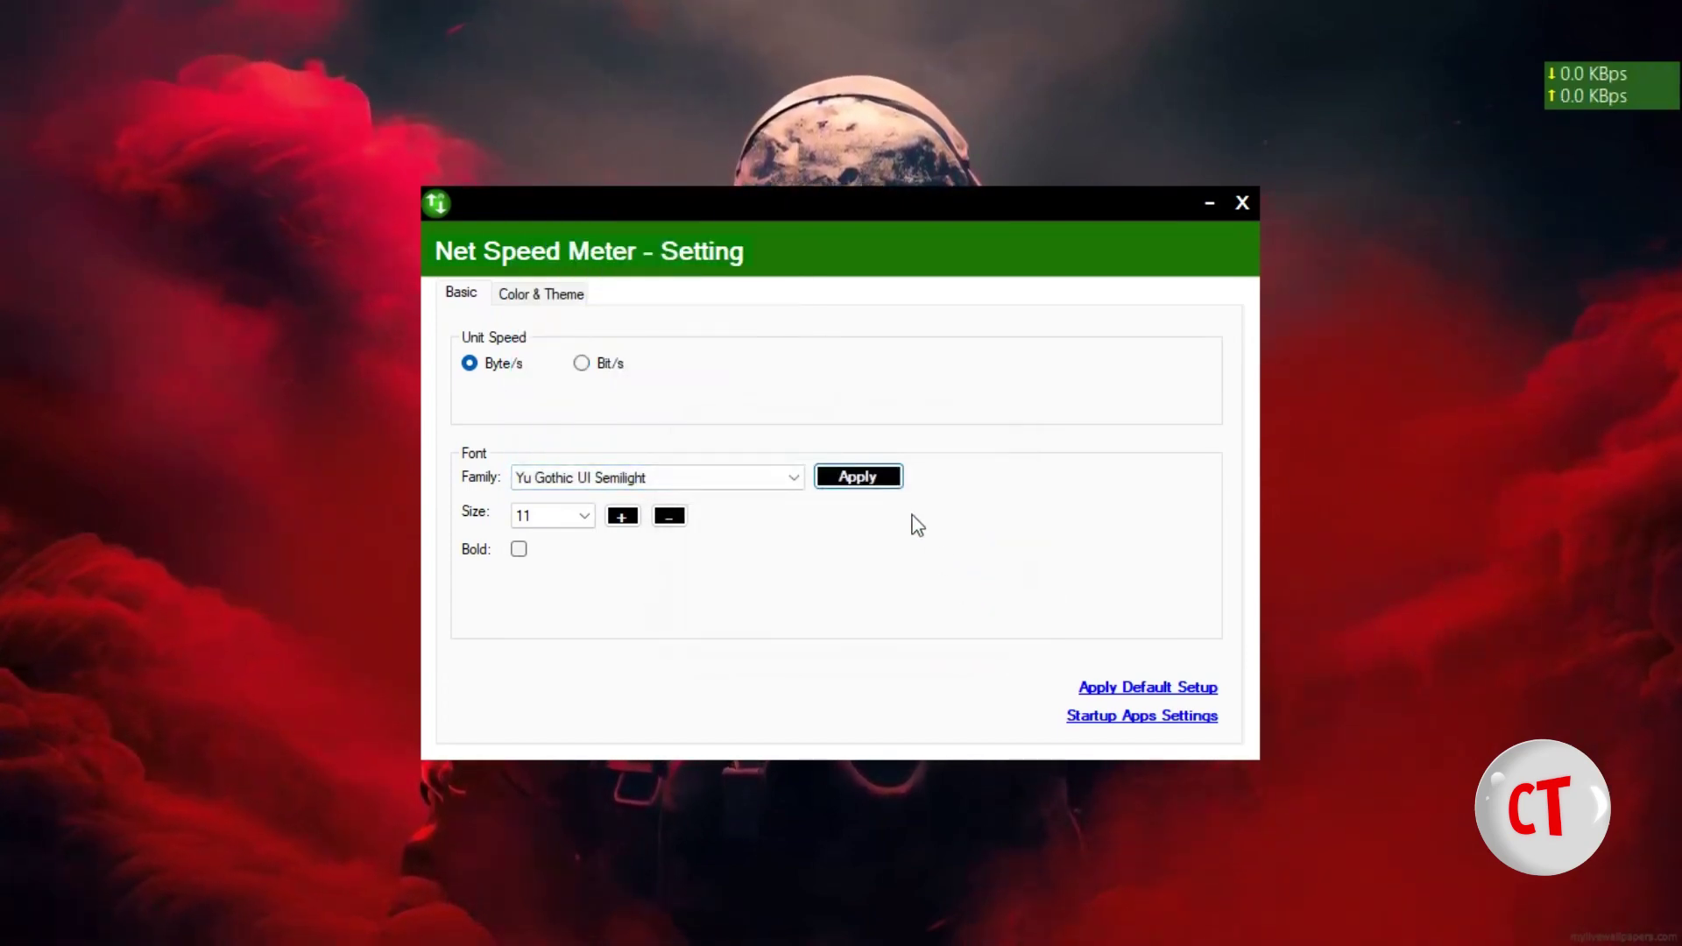
Apply the French Script MT and then Bell MT fonts to the widget.
{"action": "left_click", "coordinate": [788, 480]}
{"action": "scroll", "coordinate": [666, 351], "scroll_direction": "up", "scroll_amount": 12}
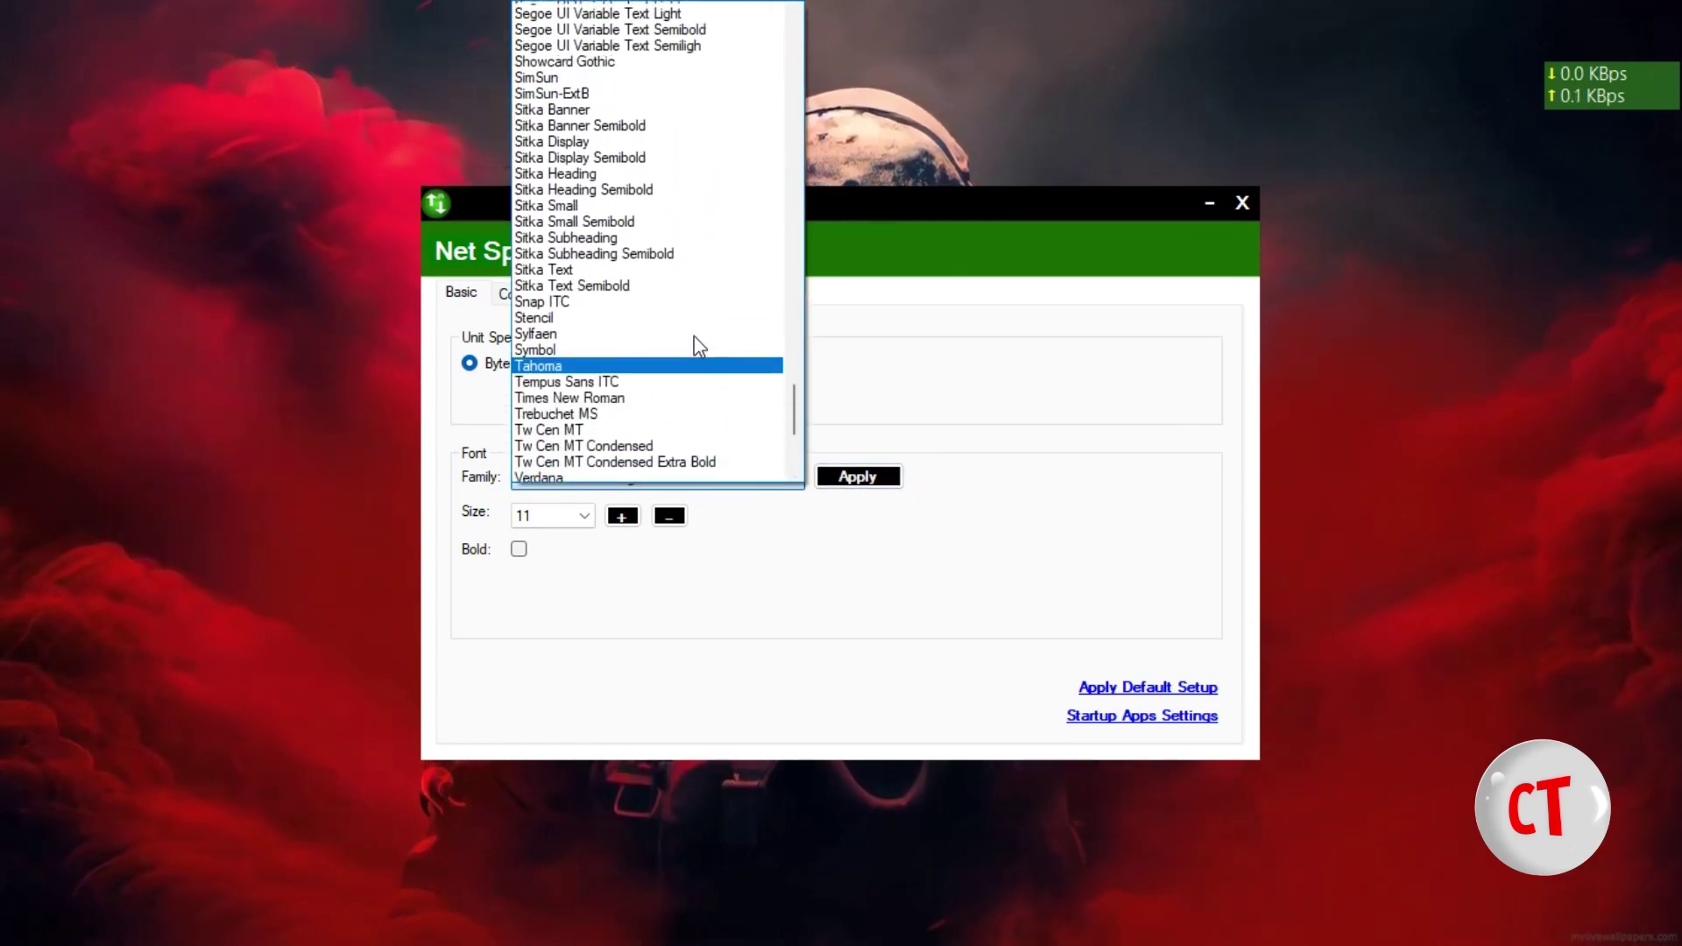
{"action": "scroll", "coordinate": [624, 226], "scroll_direction": "up", "scroll_amount": 20}
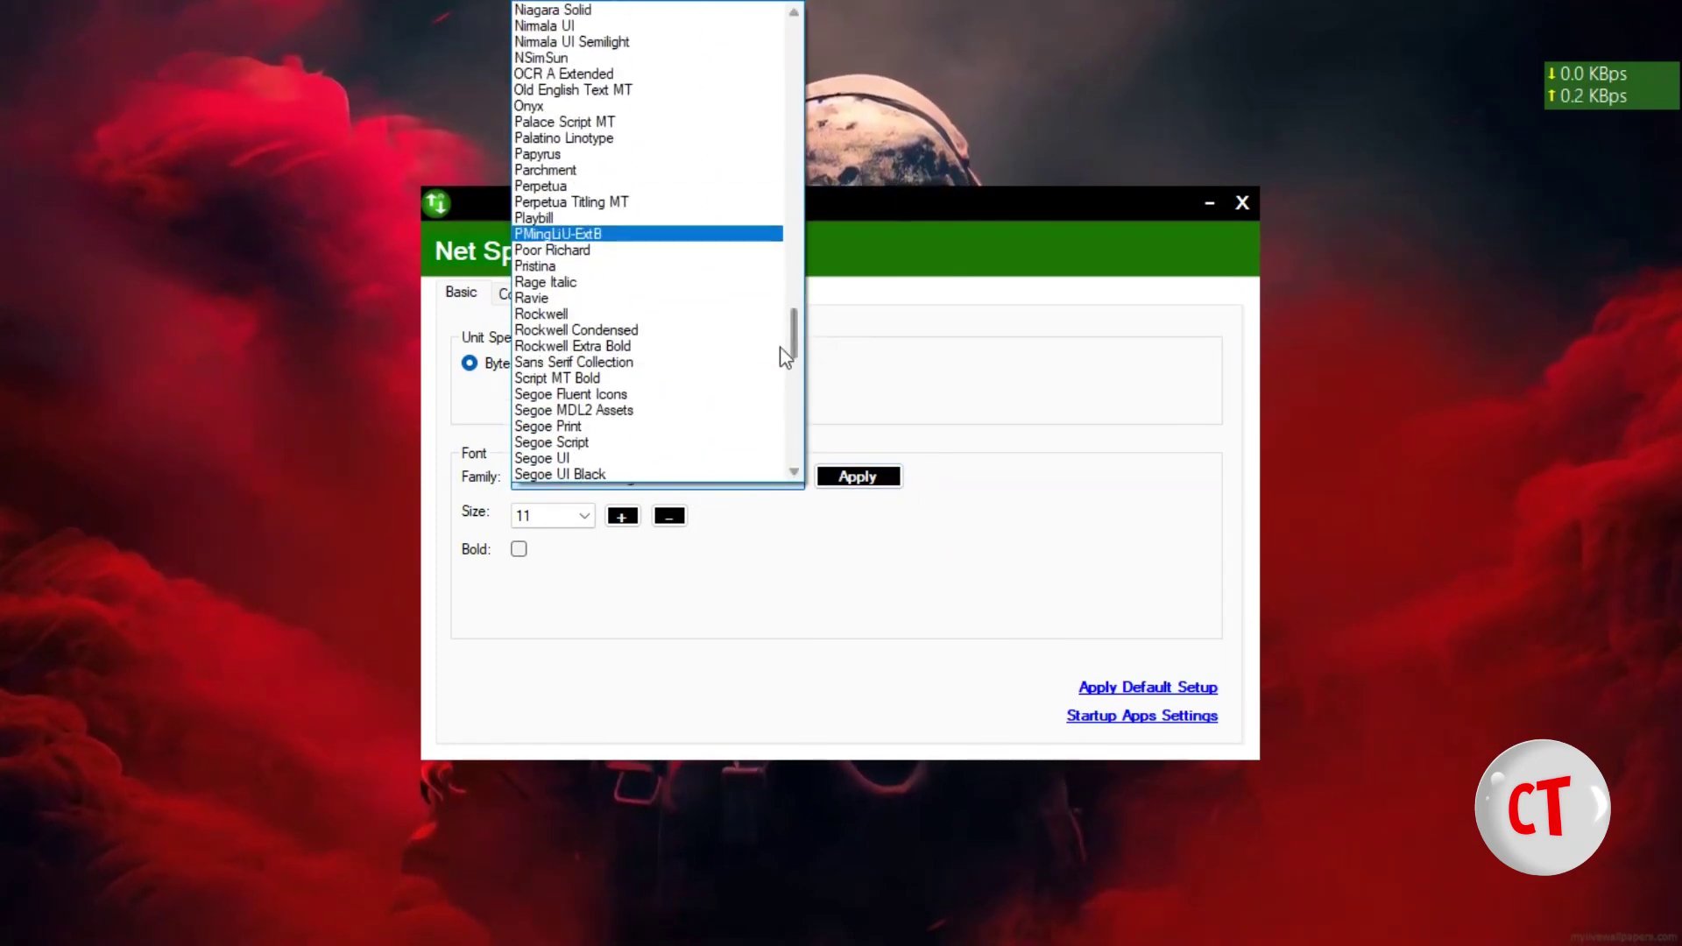
{"action": "scroll", "coordinate": [638, 98], "scroll_direction": "up", "scroll_amount": 20}
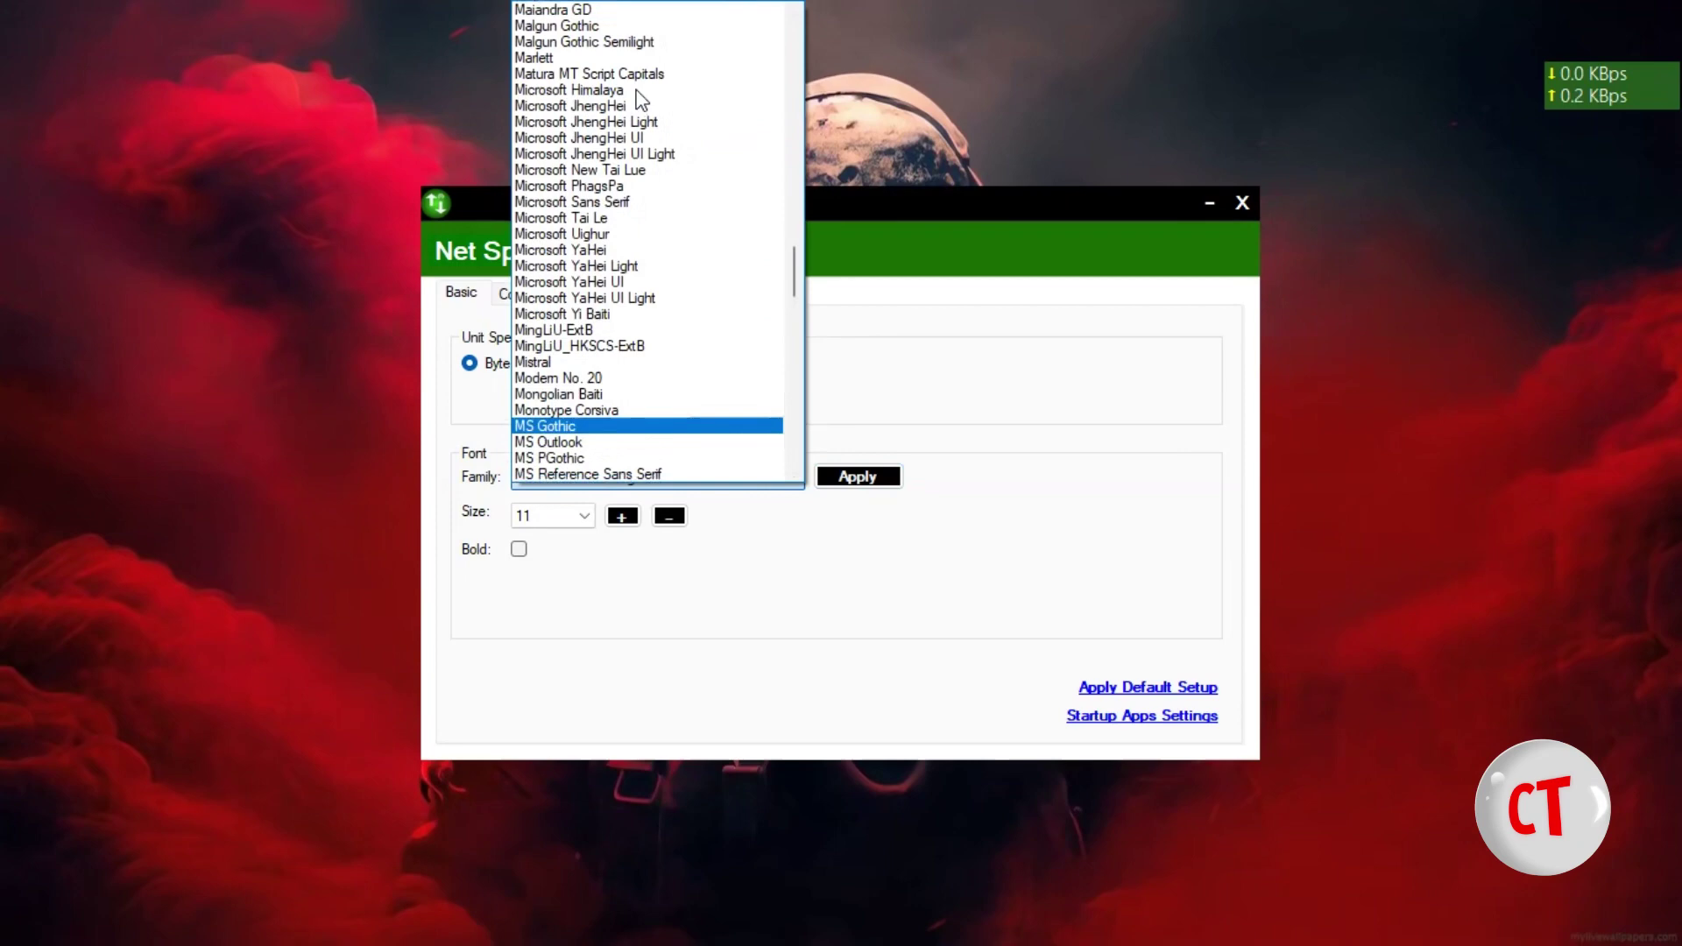
{"action": "scroll", "coordinate": [653, 113], "scroll_direction": "up", "scroll_amount": 6}
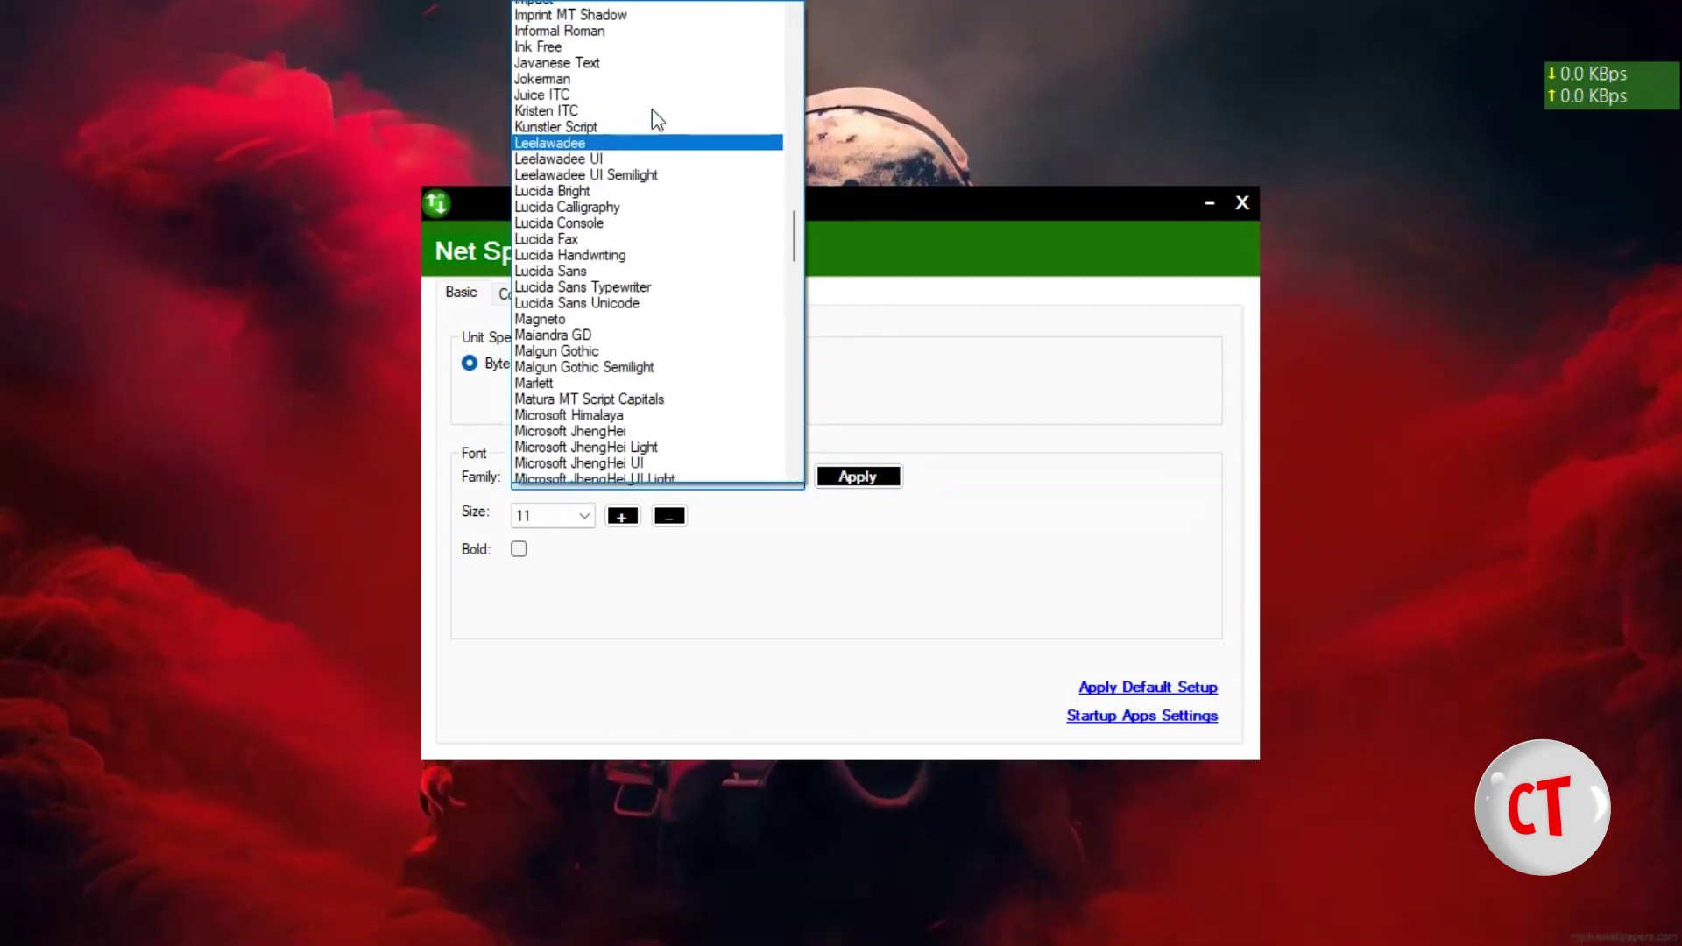
{"action": "scroll", "coordinate": [619, 87], "scroll_direction": "up", "scroll_amount": 3}
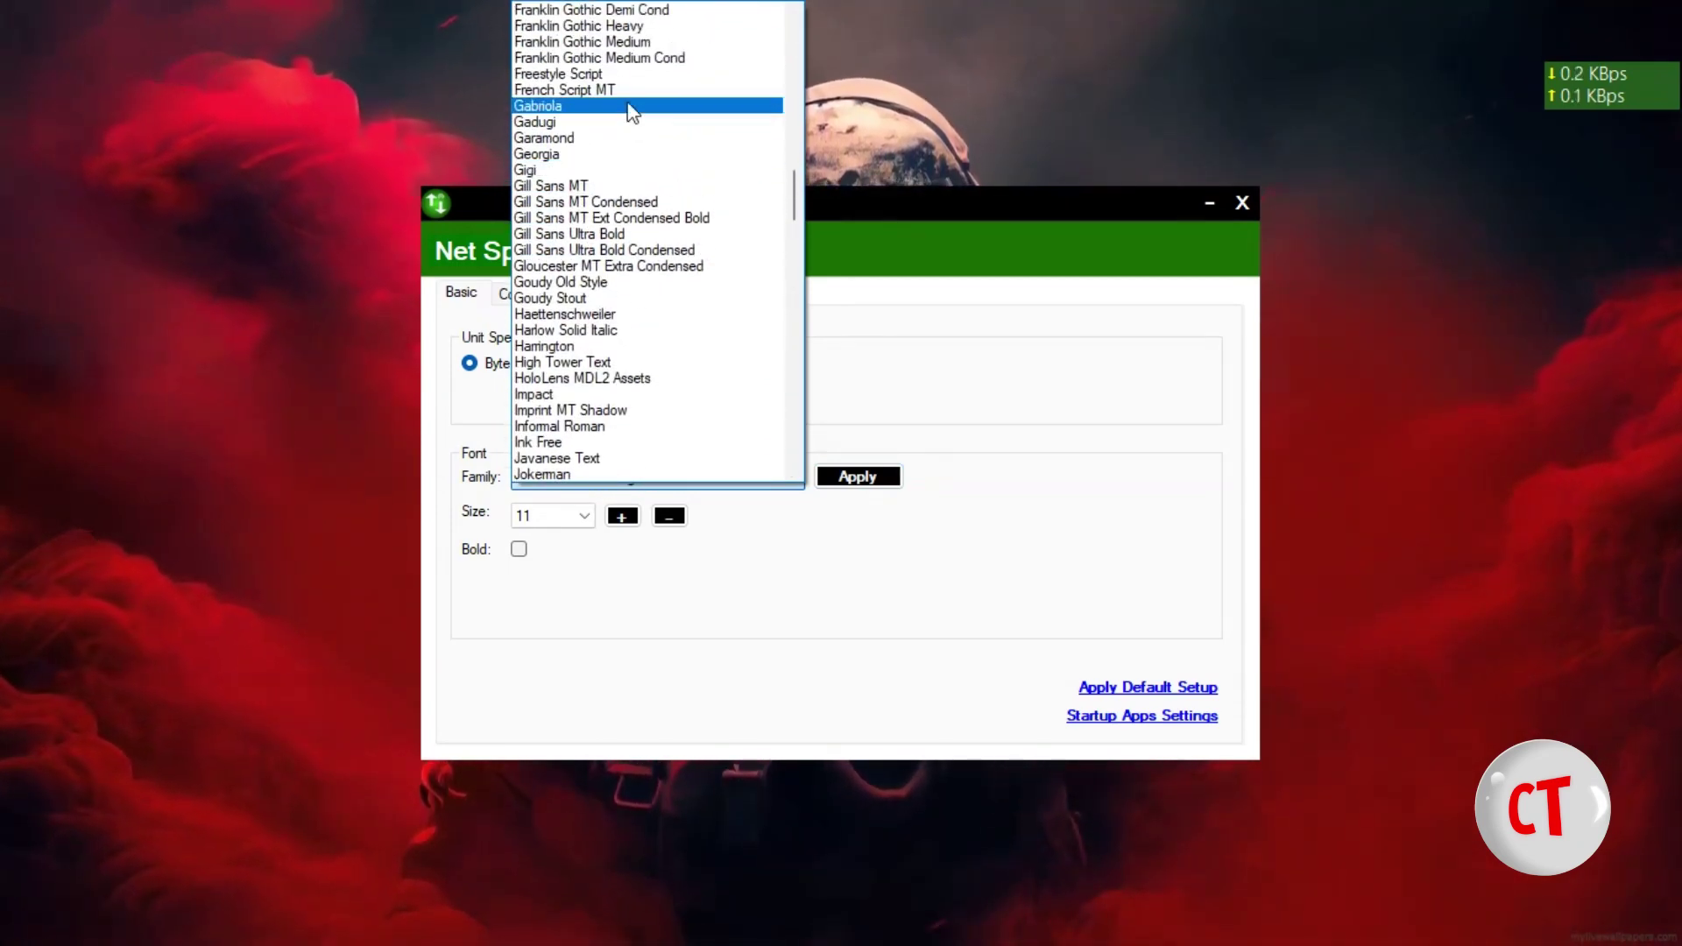
{"action": "left_click", "coordinate": [639, 91]}
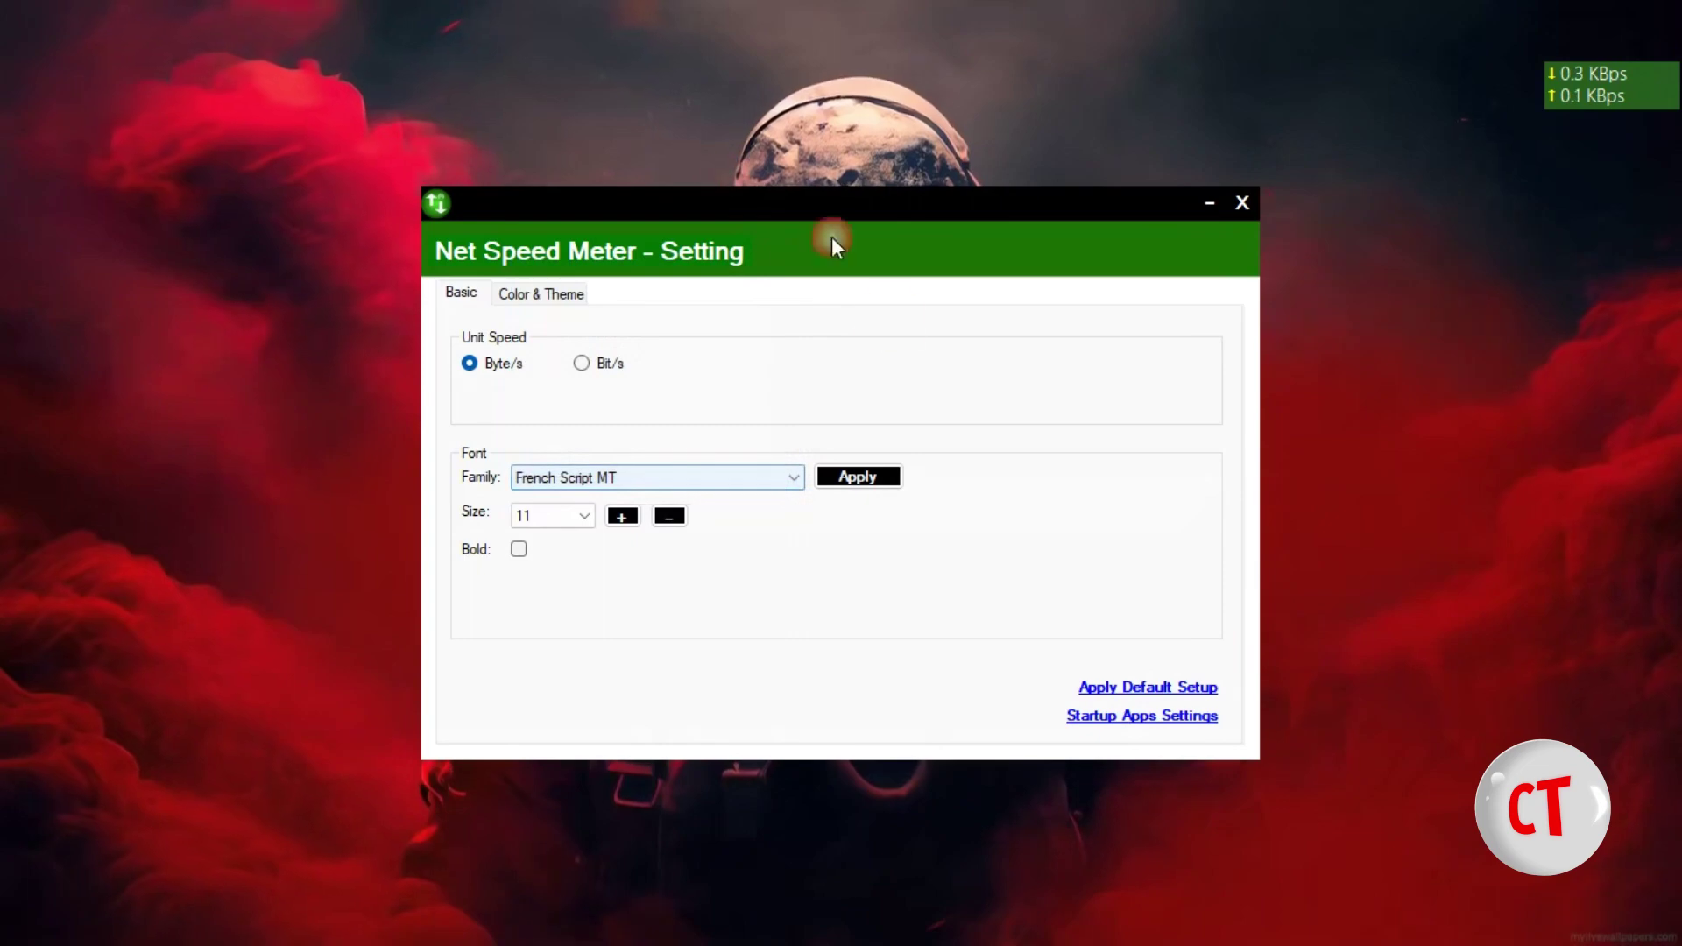
{"action": "left_click", "coordinate": [888, 479]}
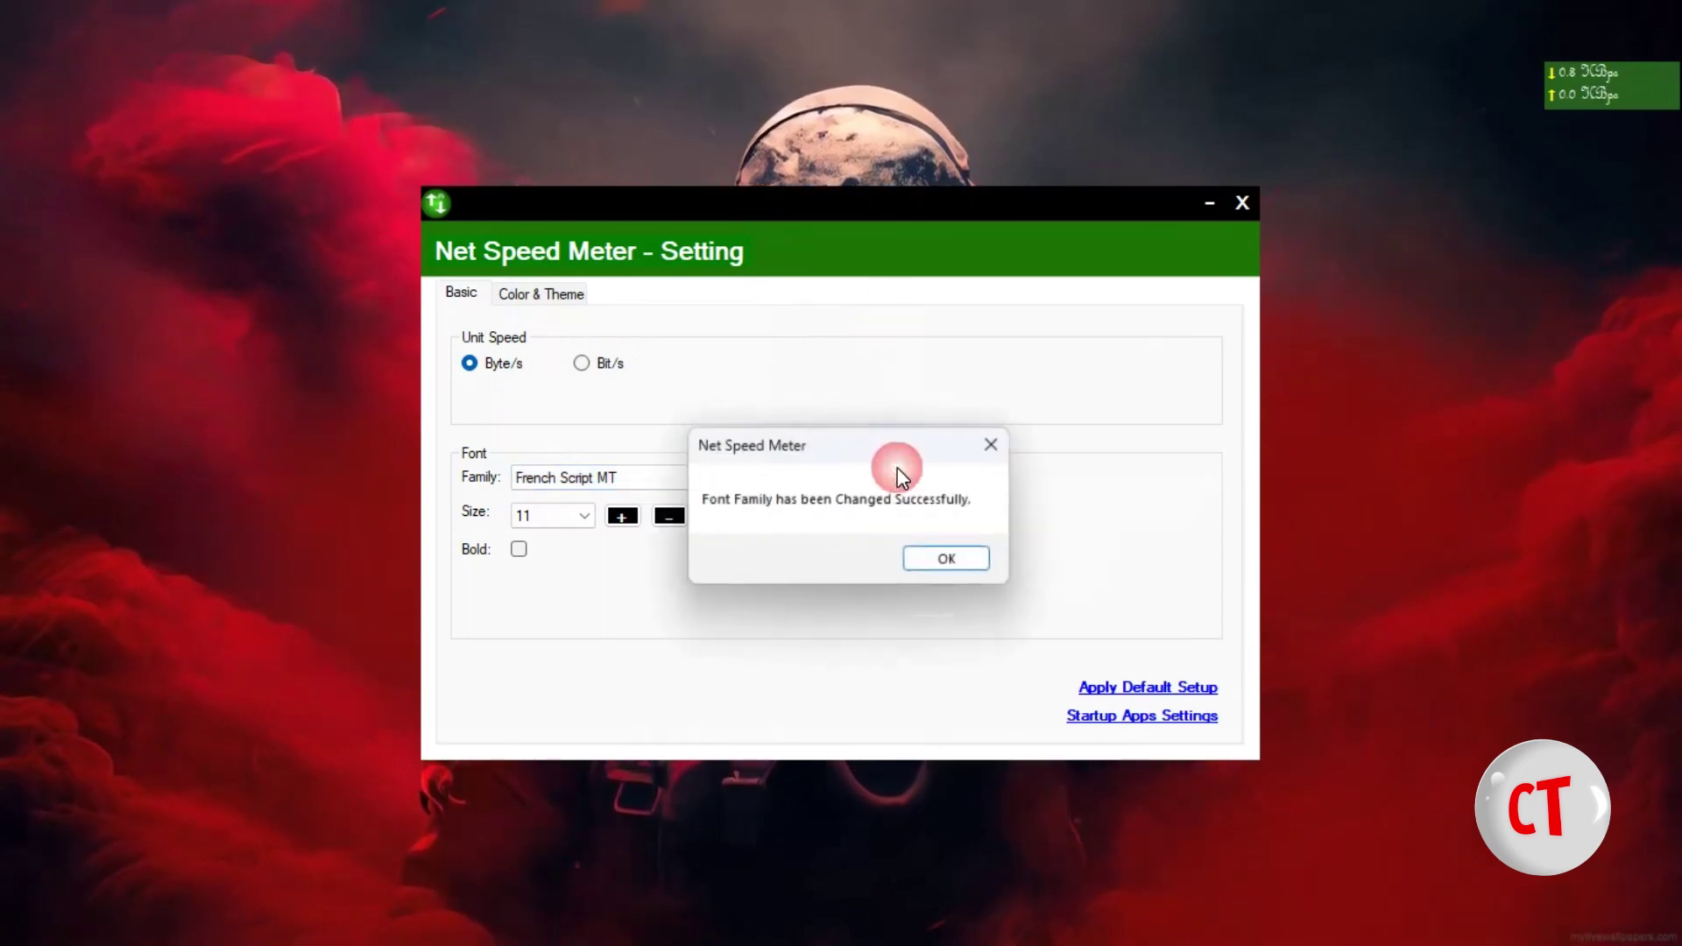
{"action": "left_click", "coordinate": [964, 563]}
{"action": "left_click", "coordinate": [802, 477]}
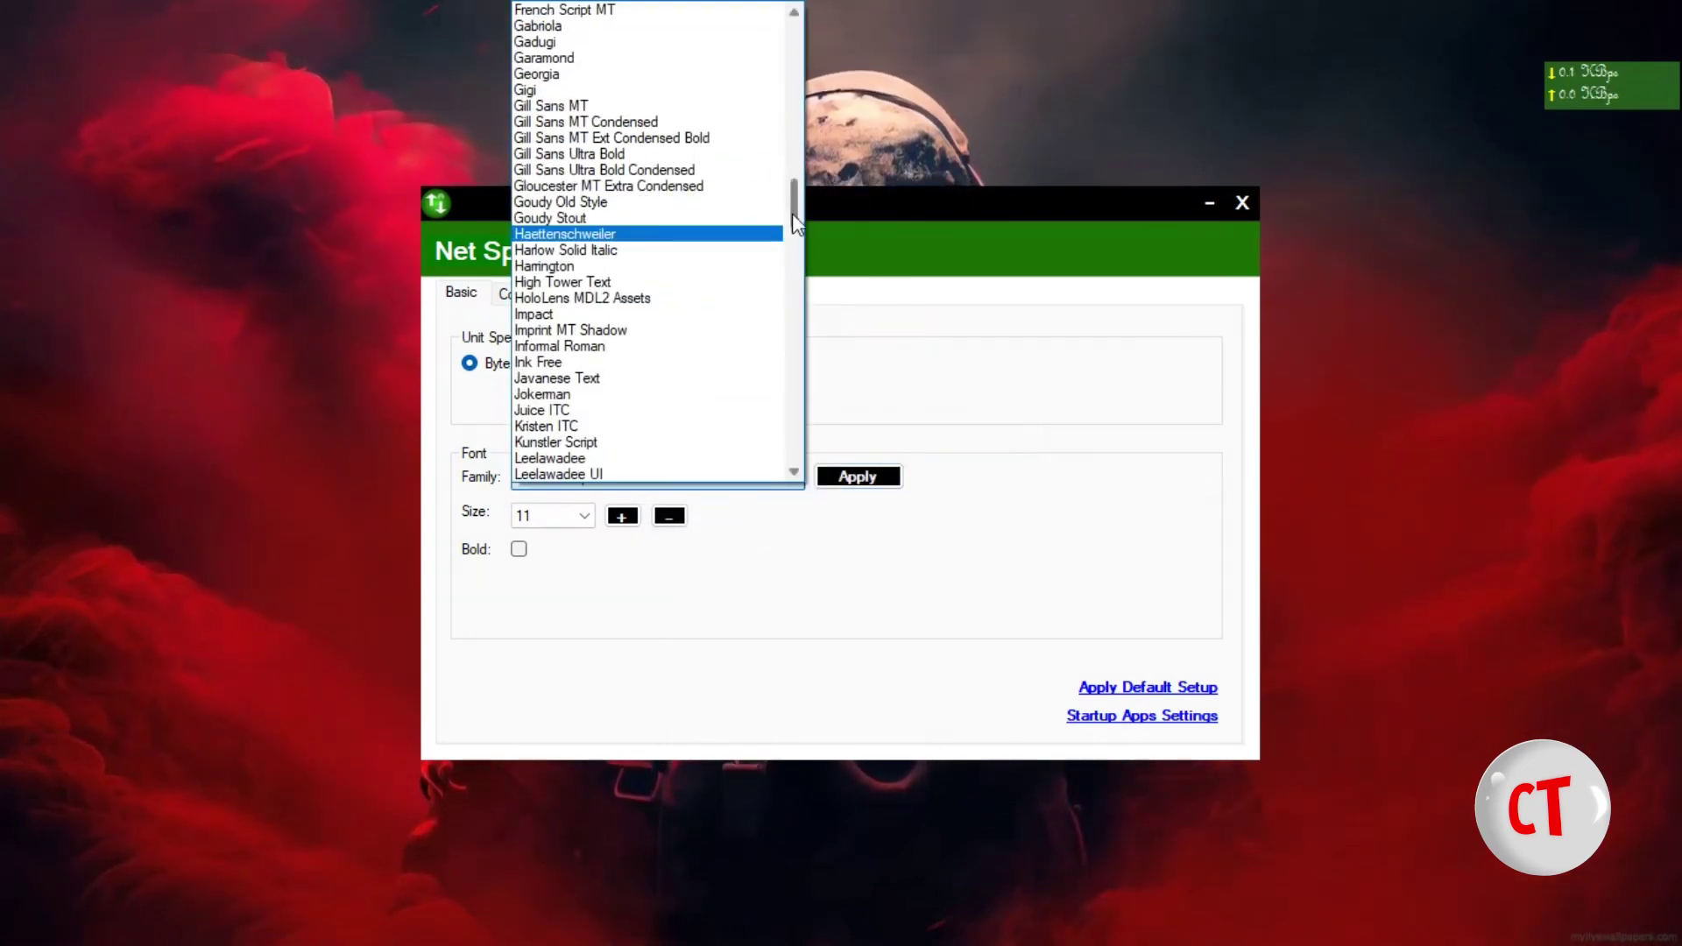
{"action": "left_click_drag", "start_coordinate": [792, 213], "coordinate": [807, 86]}
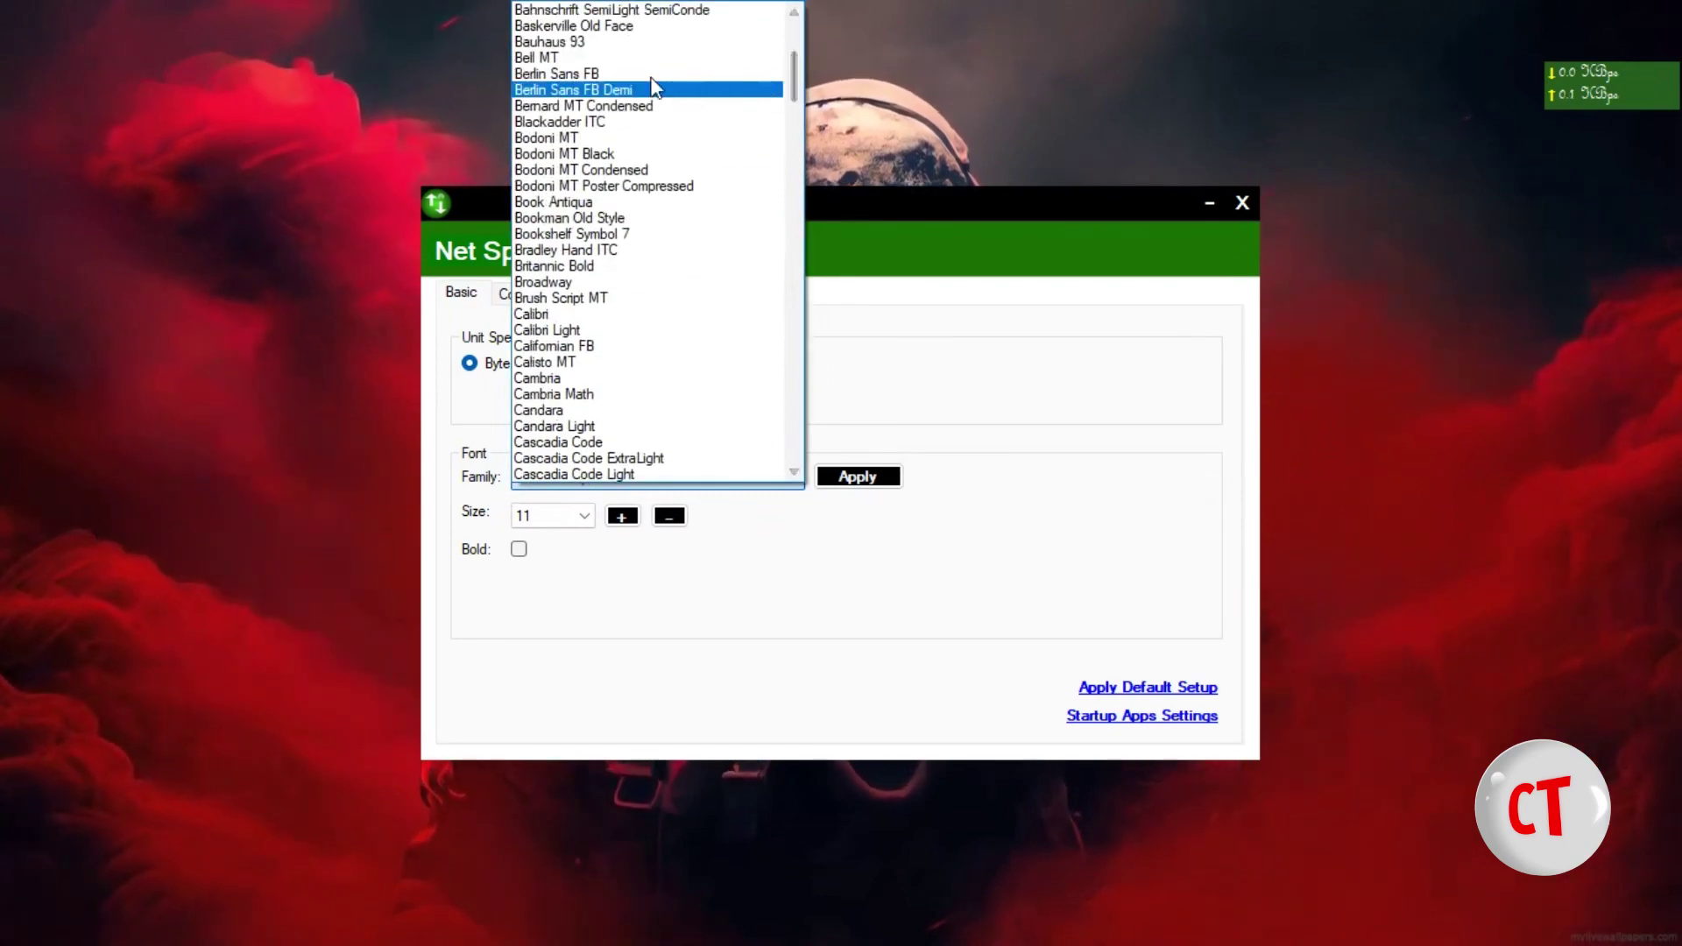
{"action": "left_click", "coordinate": [569, 57]}
{"action": "left_click", "coordinate": [863, 476]}
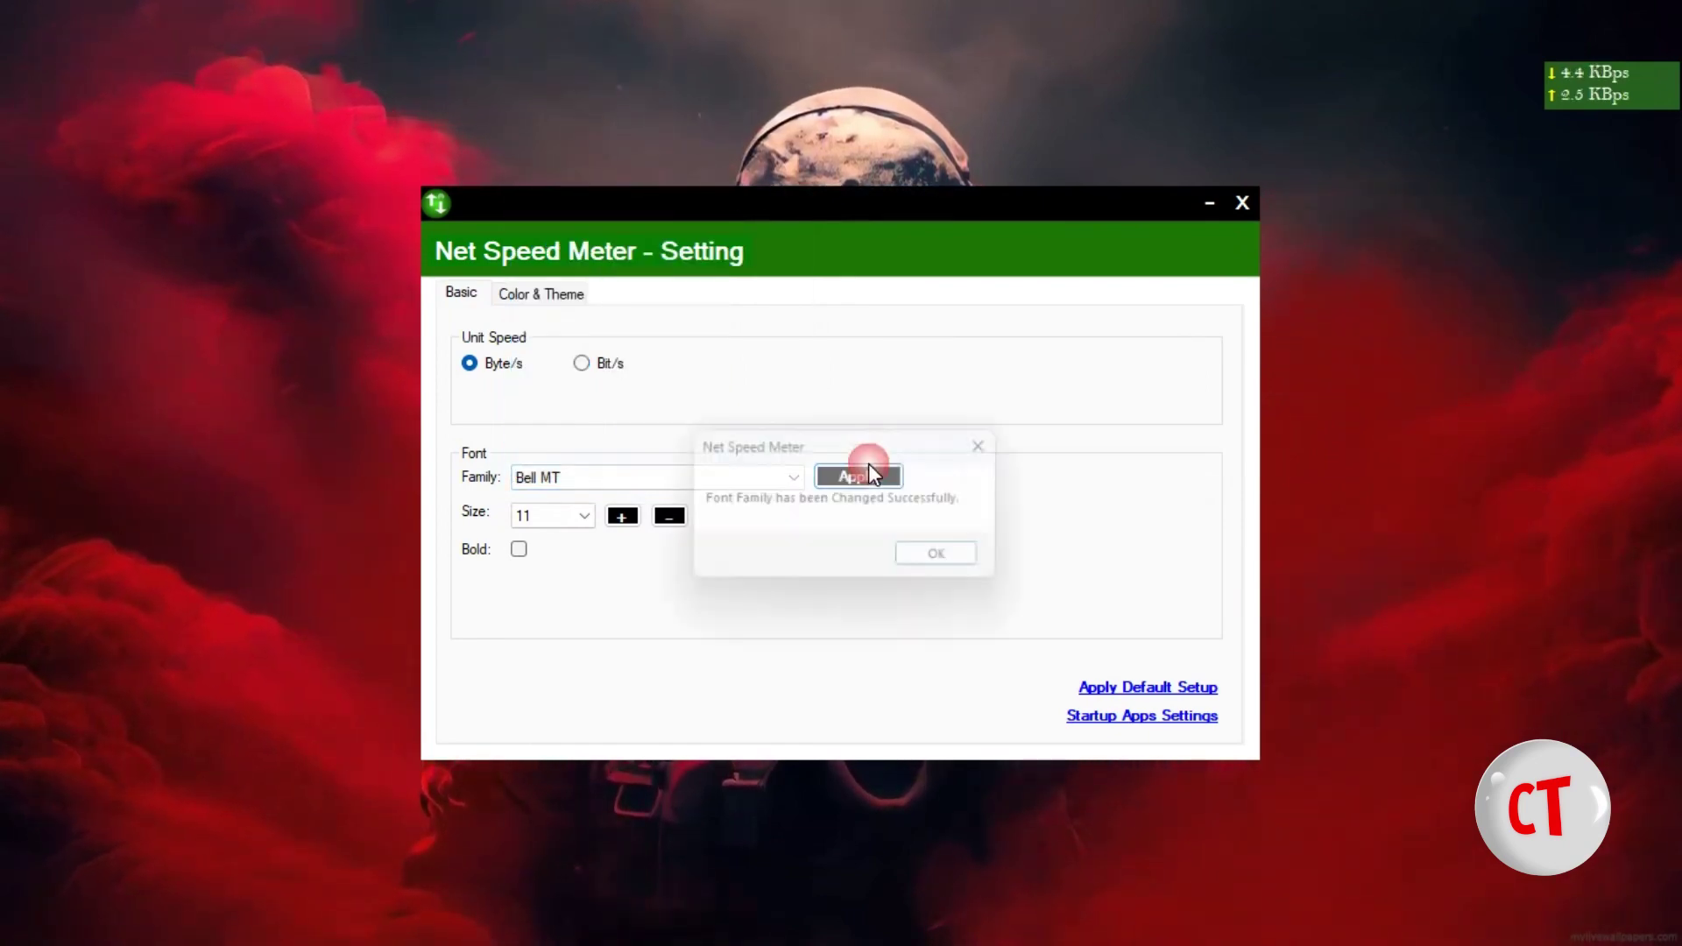
{"action": "left_click", "coordinate": [963, 568]}
Apply the Agency FB, Arial Black and Arial Rounded MT Bold fonts in turn.
{"action": "left_click", "coordinate": [789, 481]}
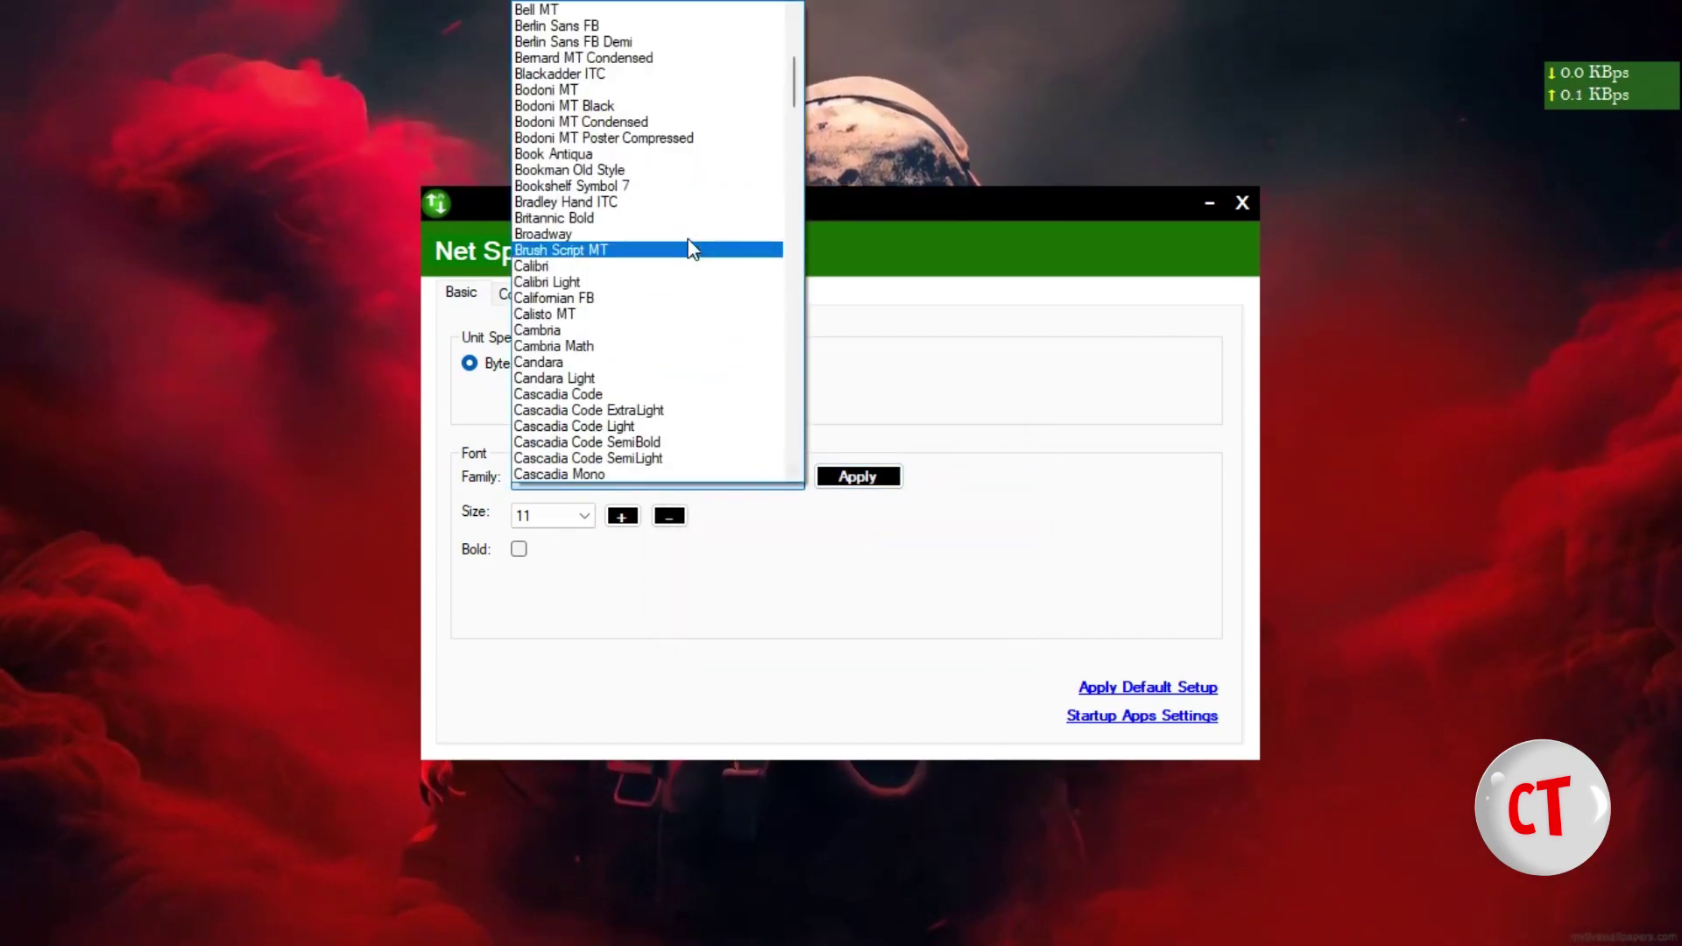
{"action": "left_click_drag", "start_coordinate": [798, 66], "coordinate": [796, 36]}
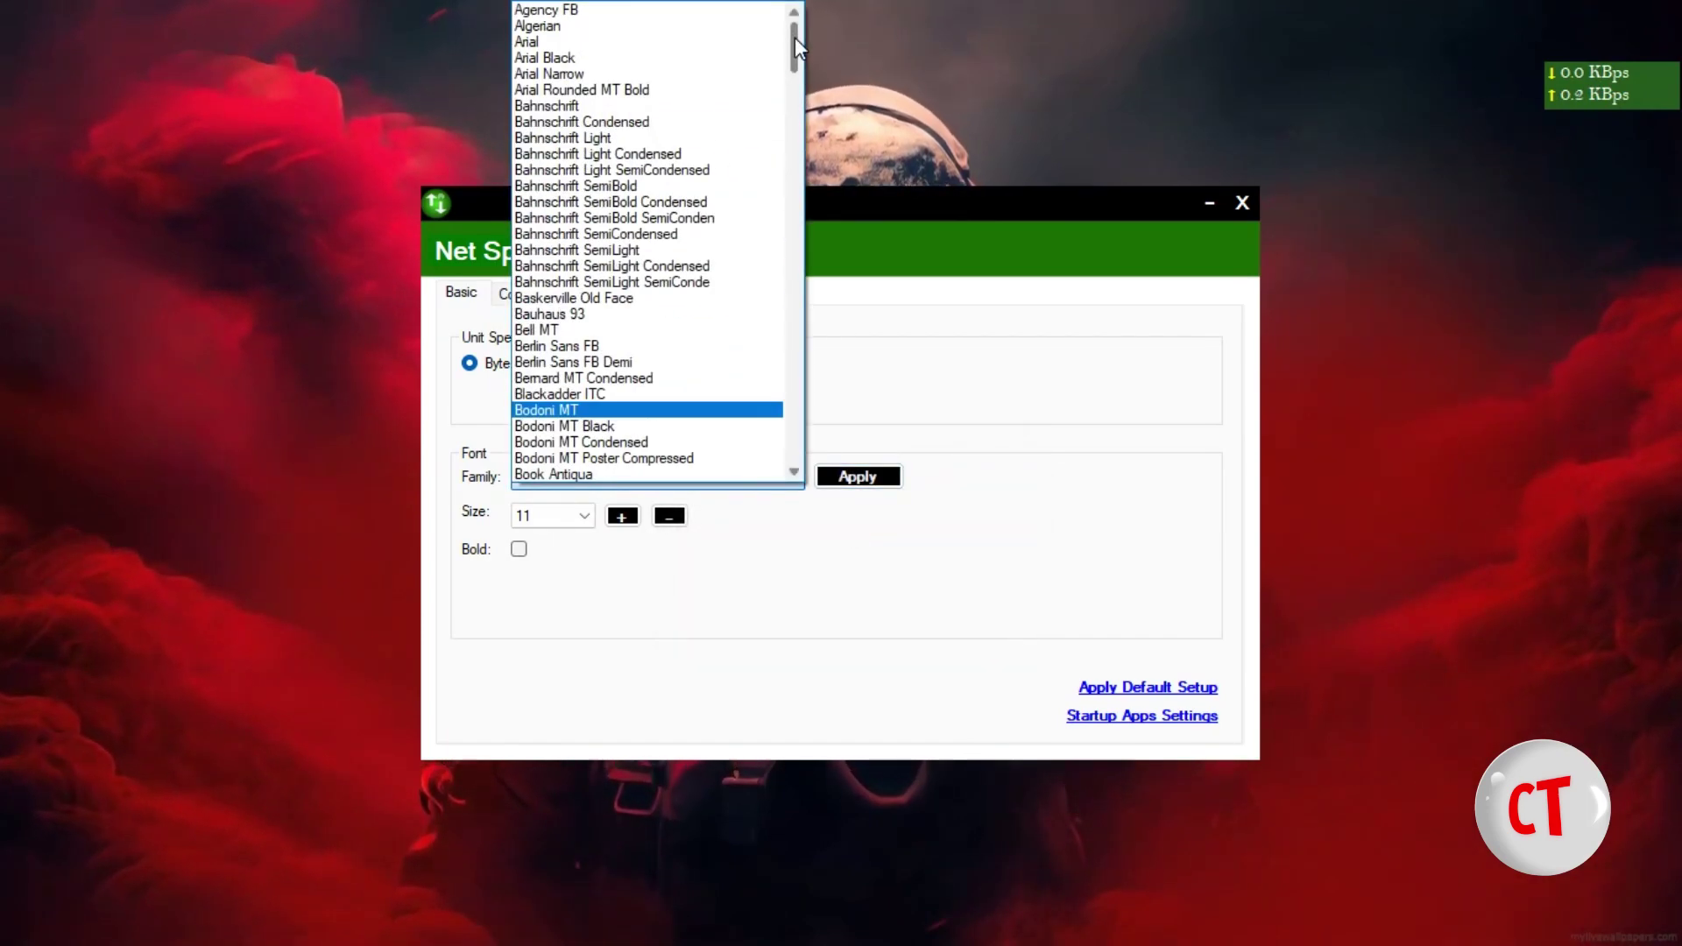
{"action": "left_click", "coordinate": [637, 12]}
{"action": "left_click", "coordinate": [877, 479]}
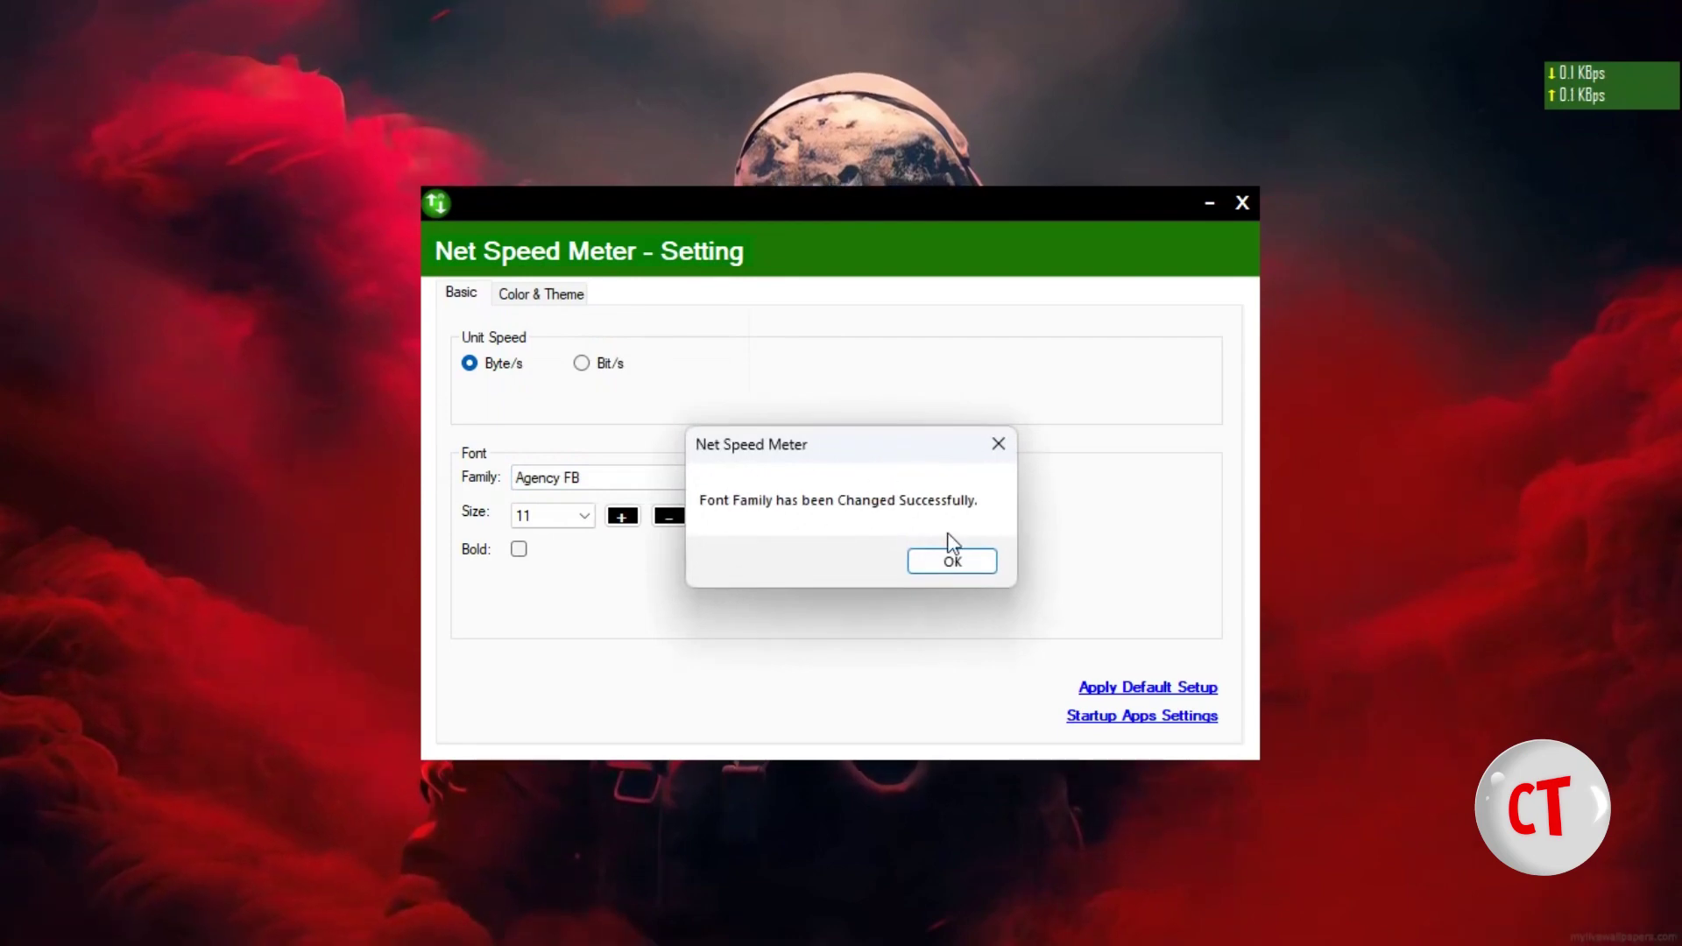
{"action": "left_click", "coordinate": [948, 563]}
{"action": "left_click", "coordinate": [793, 477]}
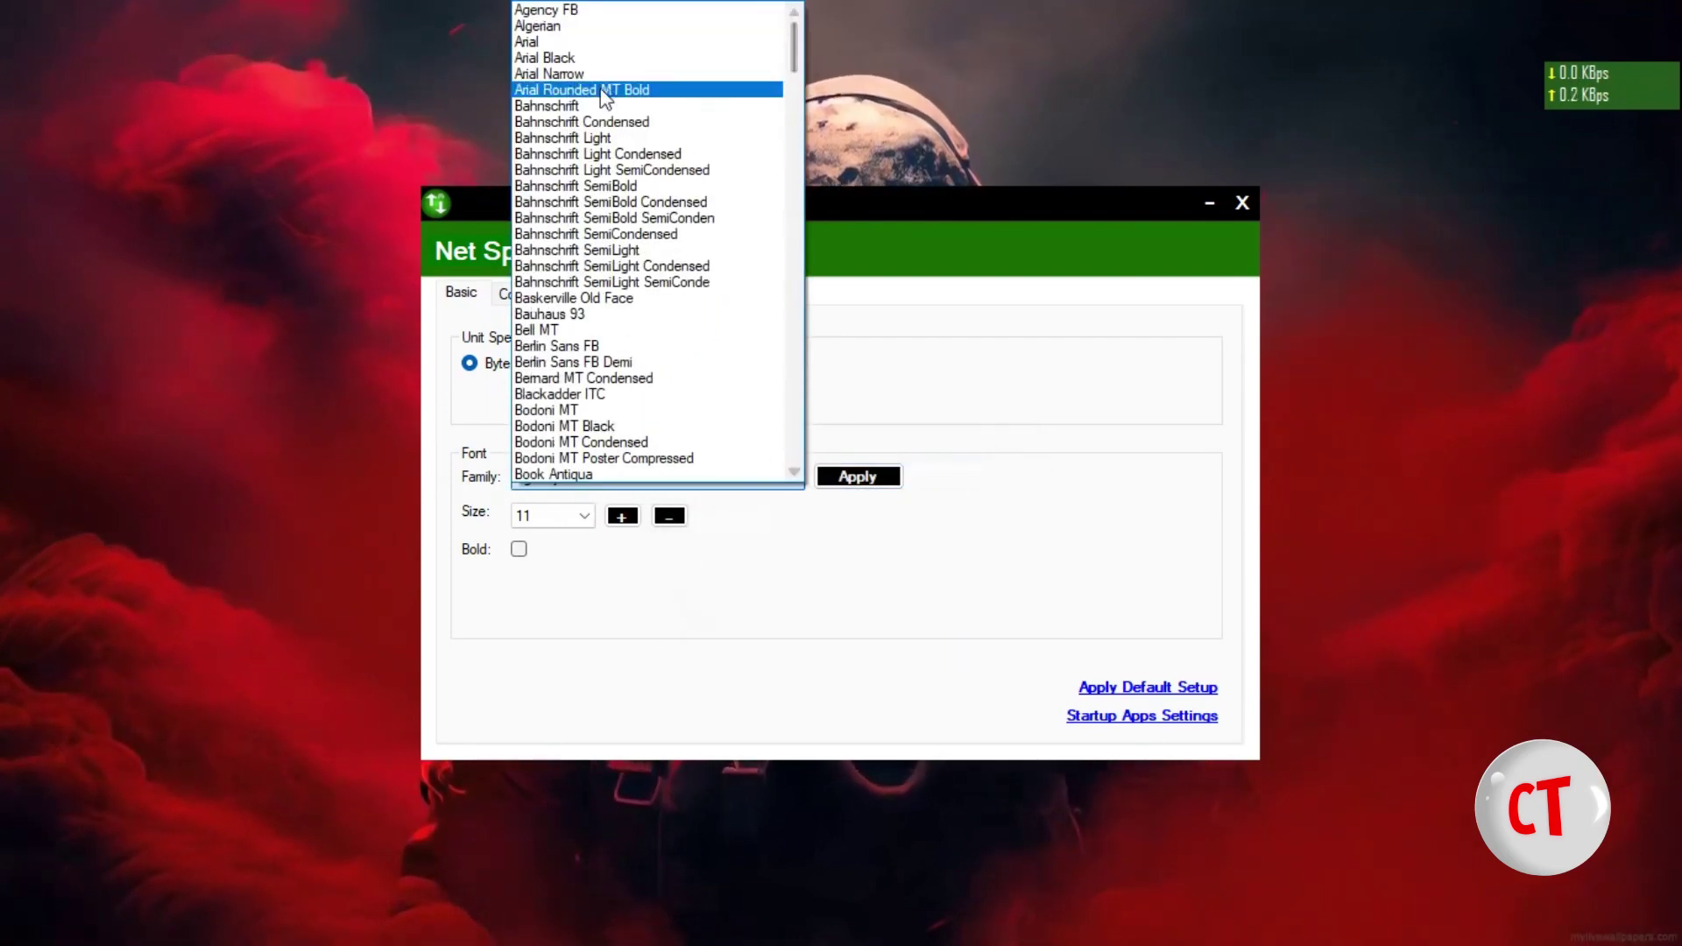
{"action": "left_click", "coordinate": [586, 55]}
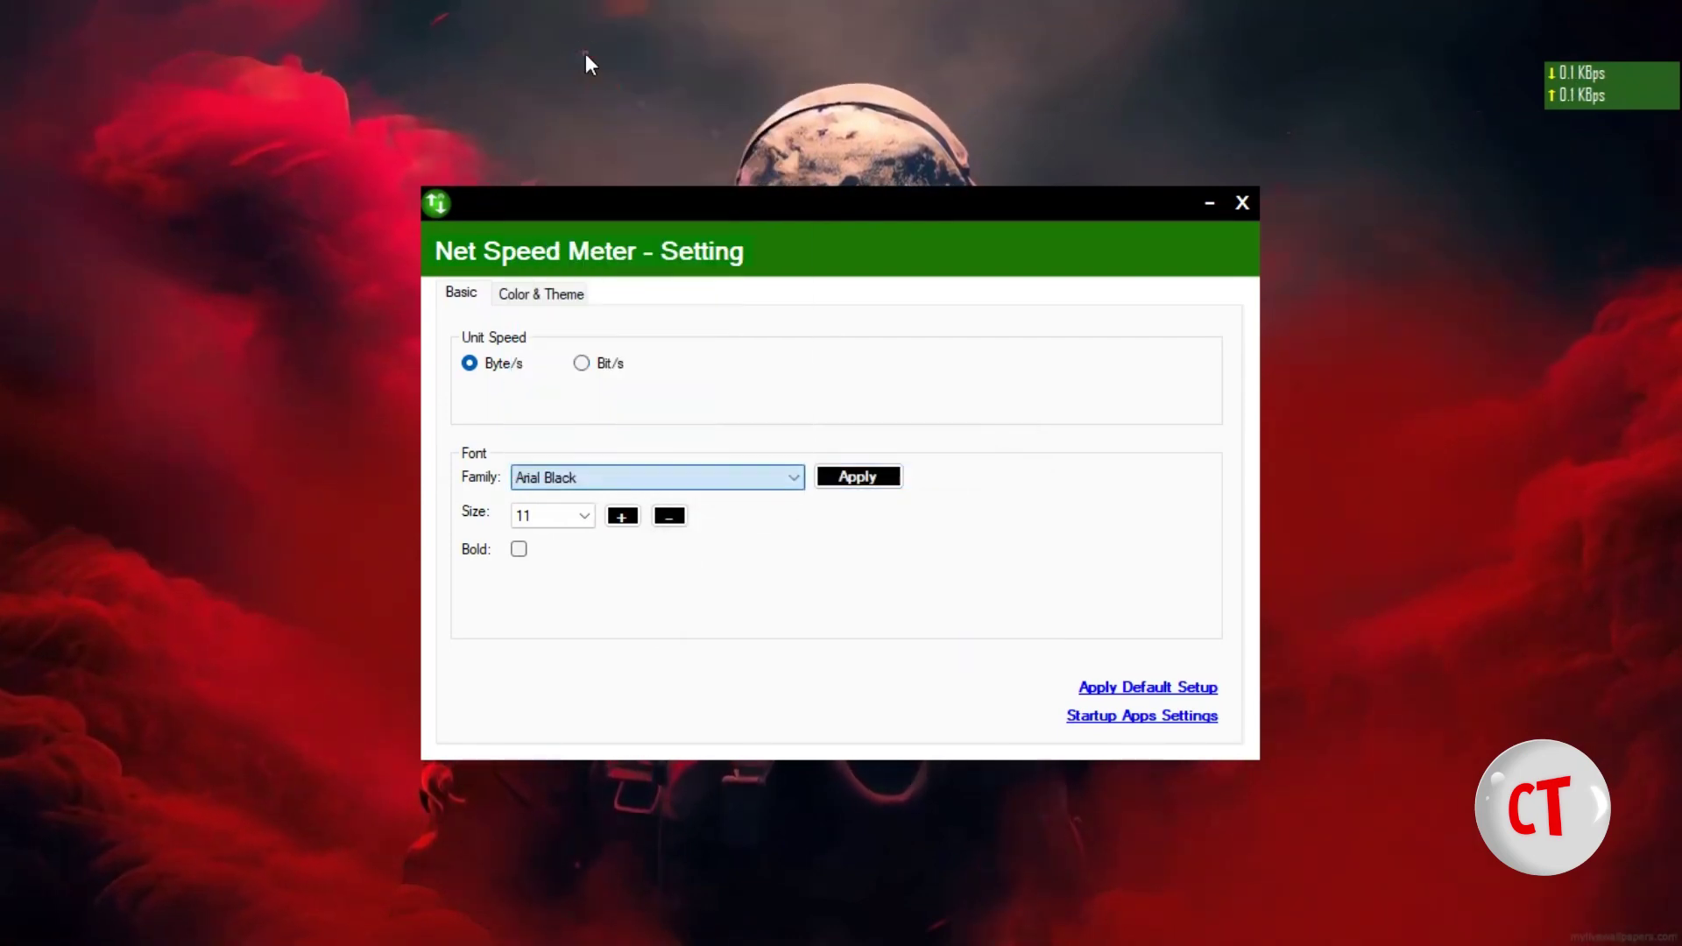
{"action": "left_click", "coordinate": [863, 481]}
{"action": "left_click", "coordinate": [950, 562]}
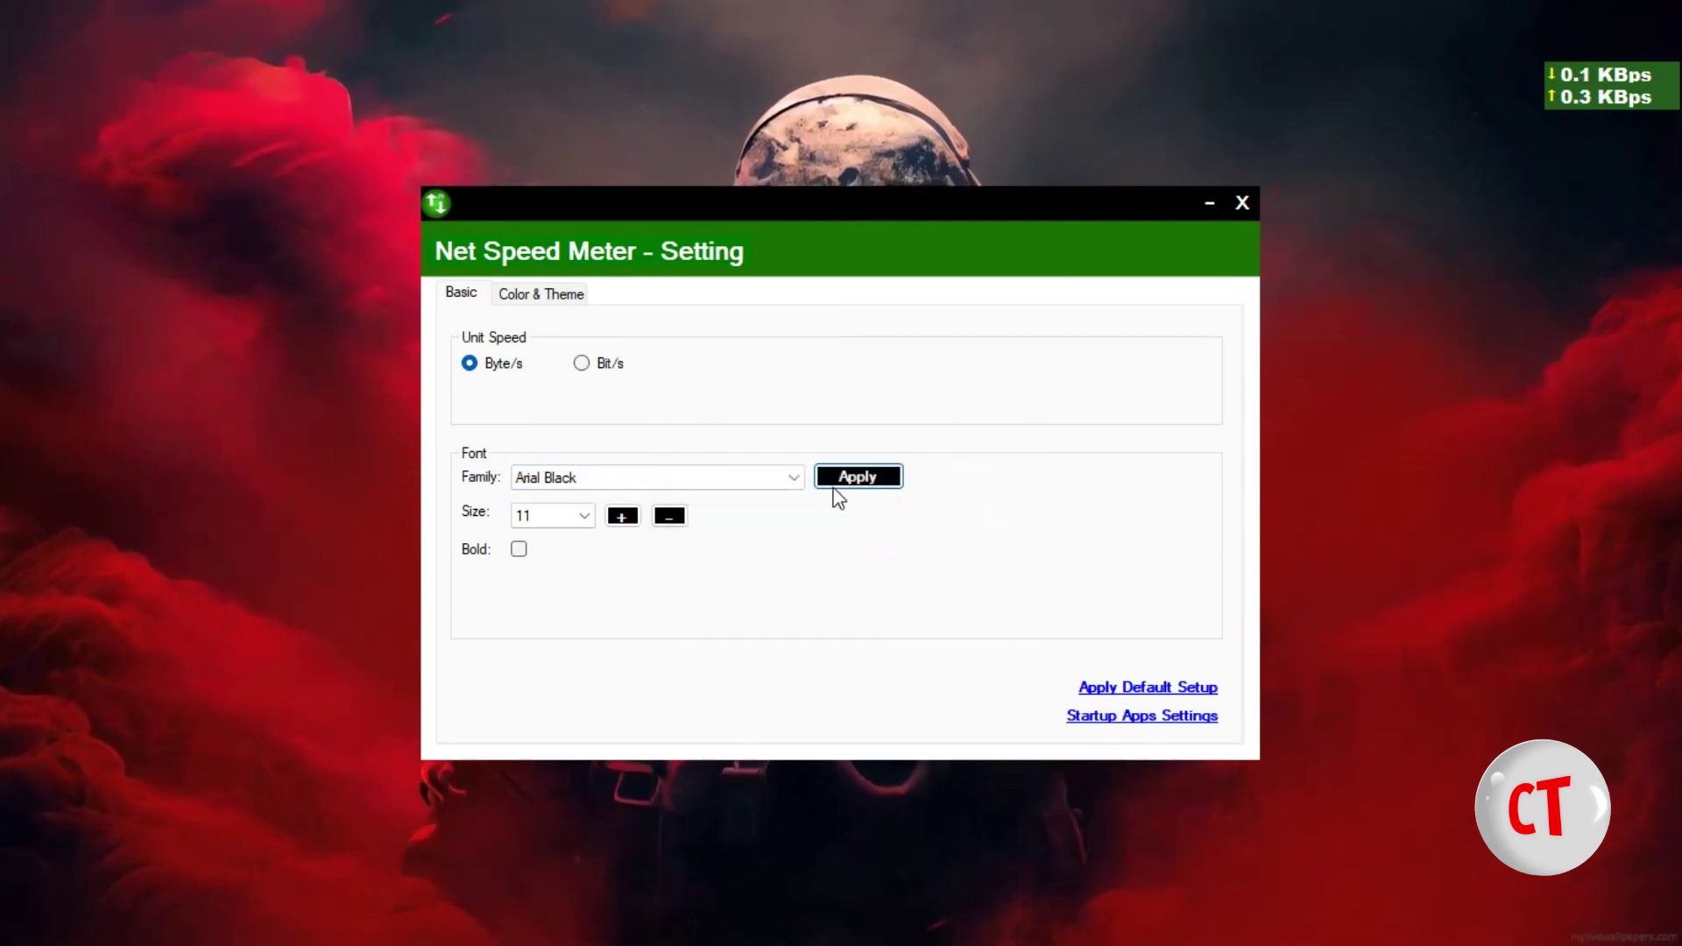
{"action": "left_click", "coordinate": [784, 478]}
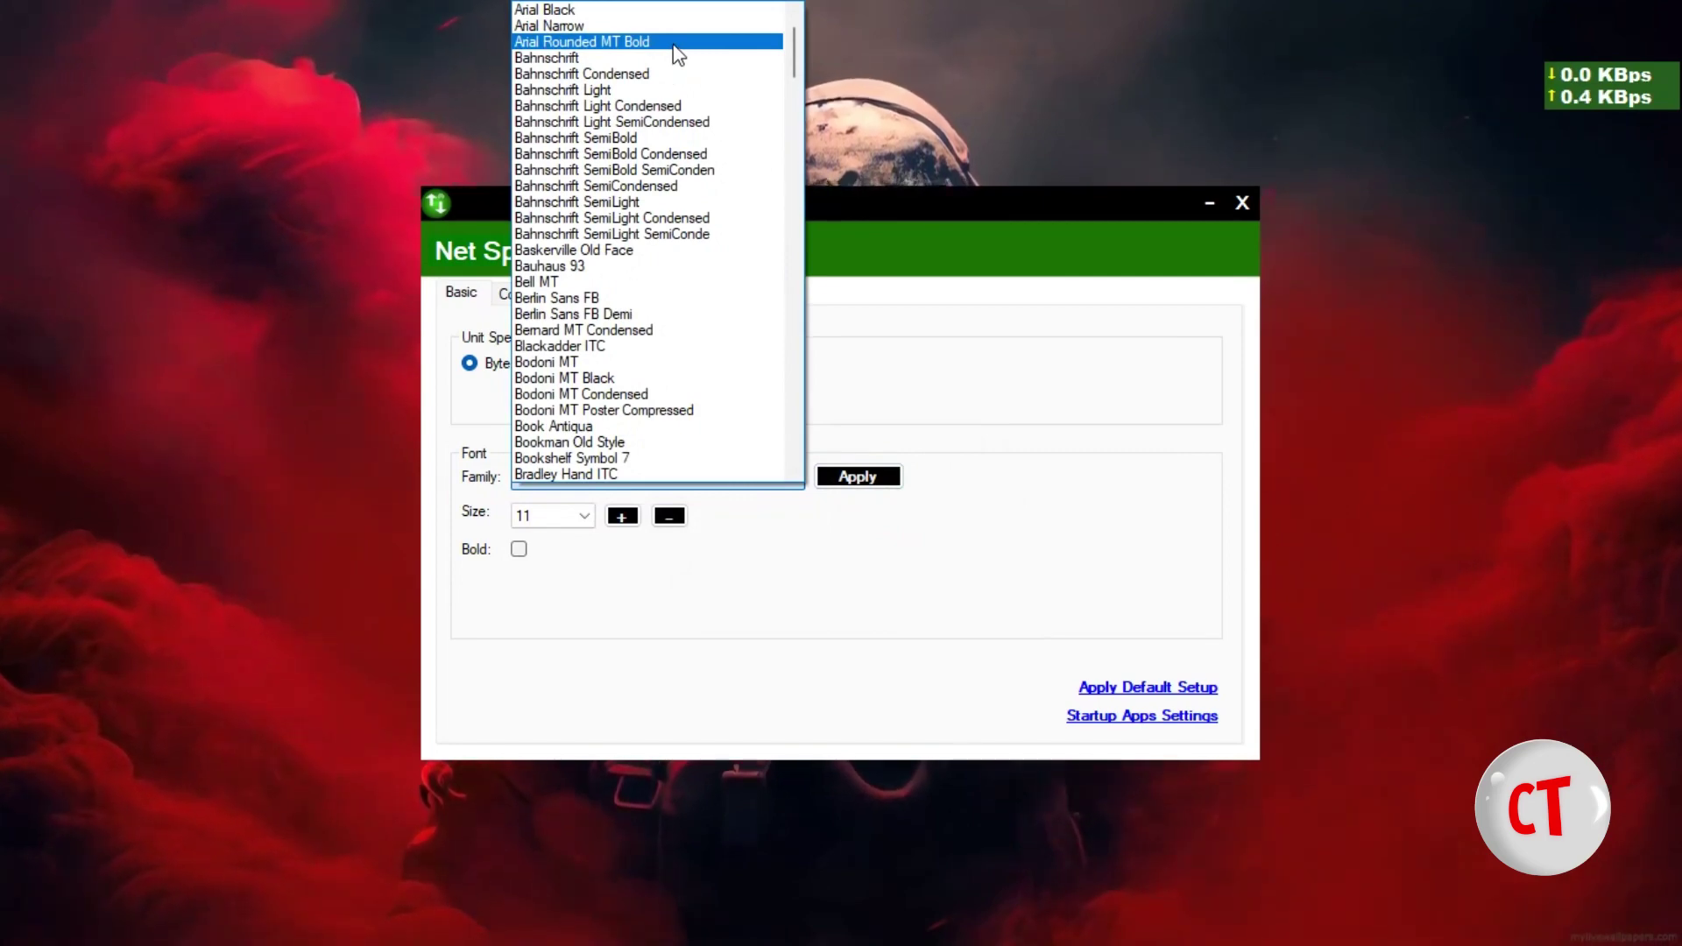
{"action": "left_click", "coordinate": [736, 43]}
{"action": "left_click", "coordinate": [889, 481]}
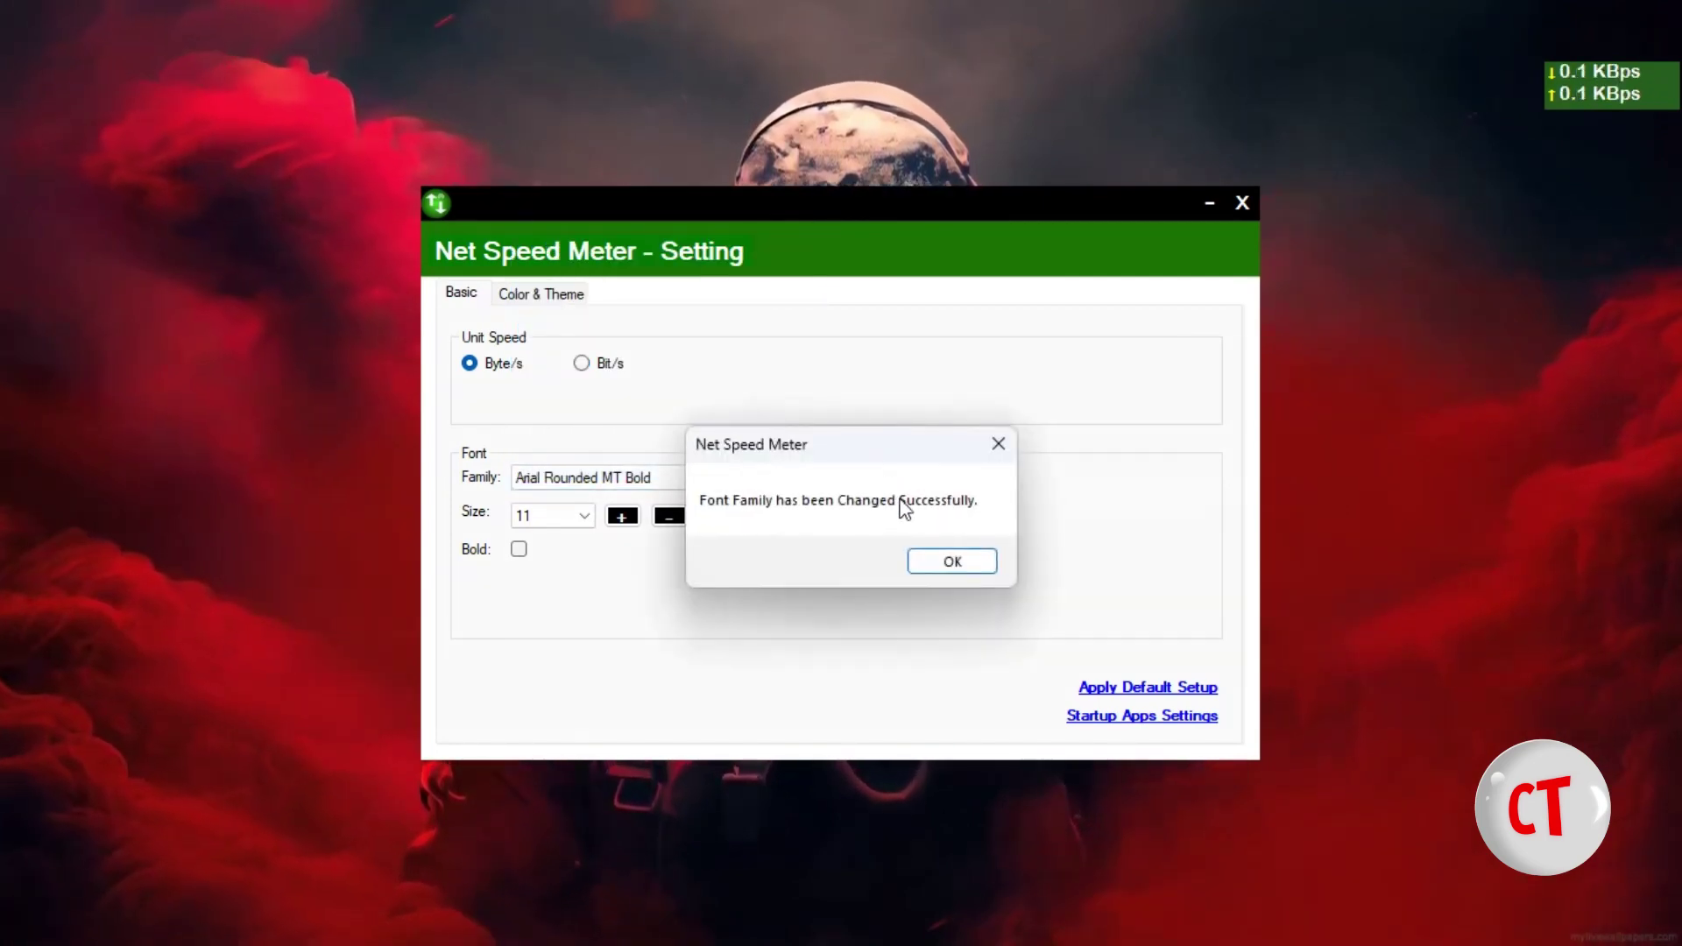
{"action": "left_click", "coordinate": [946, 565]}
Choose Calibri from the Family list and apply it to the widget.
{"action": "left_click", "coordinate": [788, 477]}
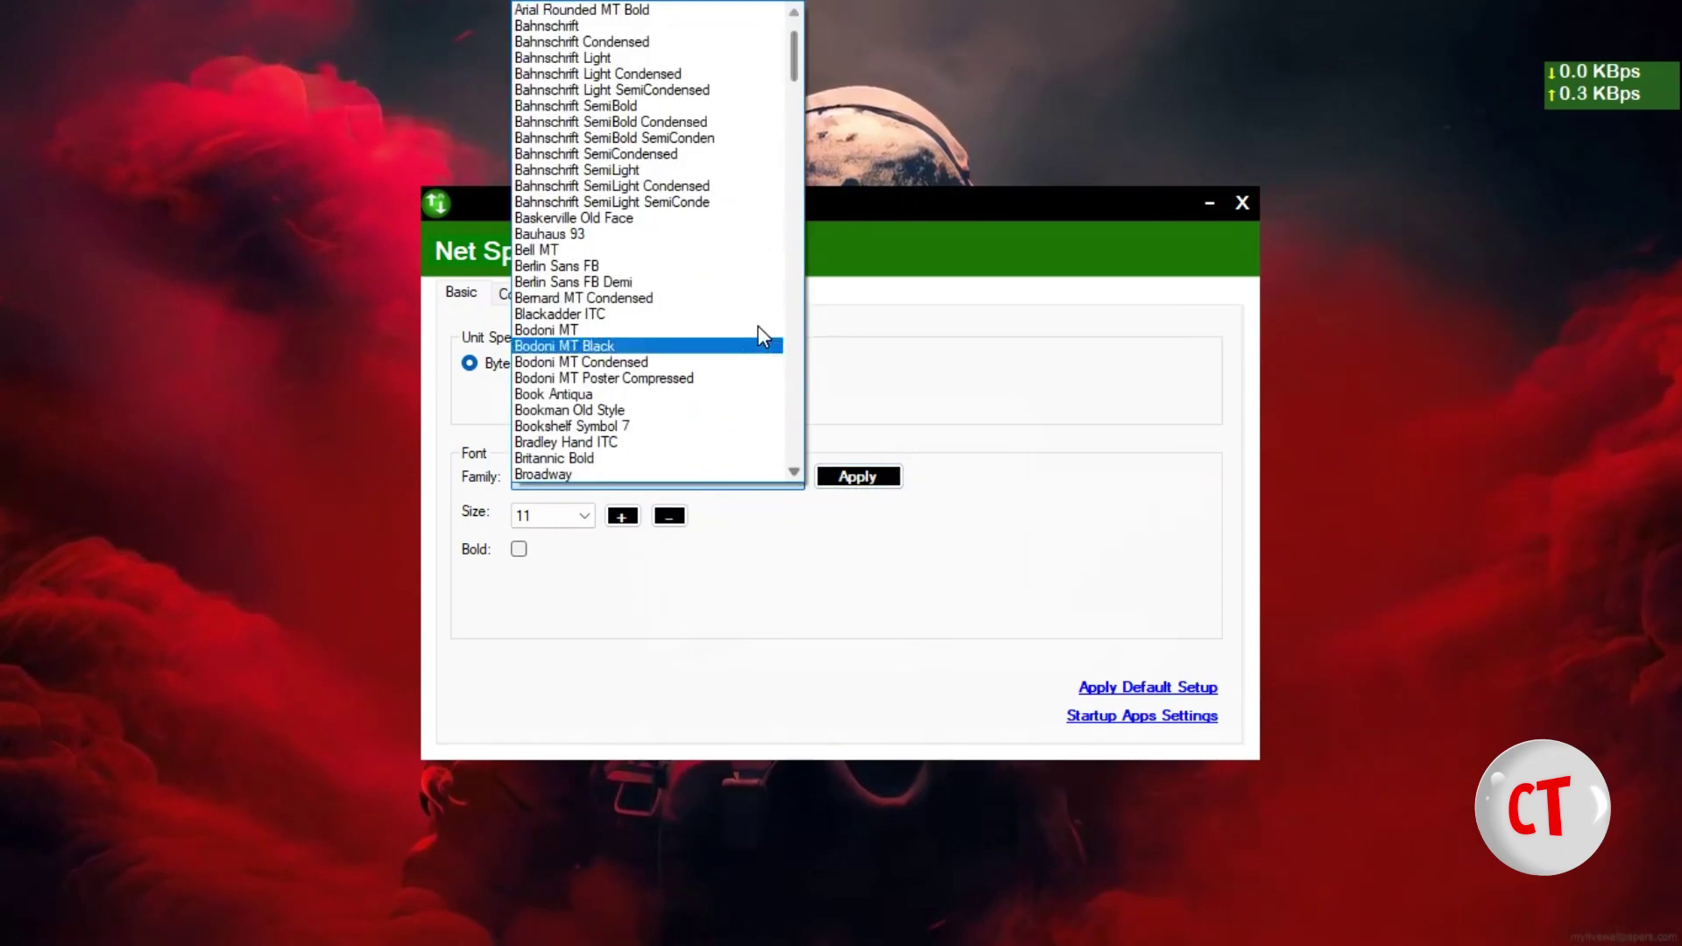
{"action": "scroll", "coordinate": [645, 449], "scroll_direction": "down", "scroll_amount": 12}
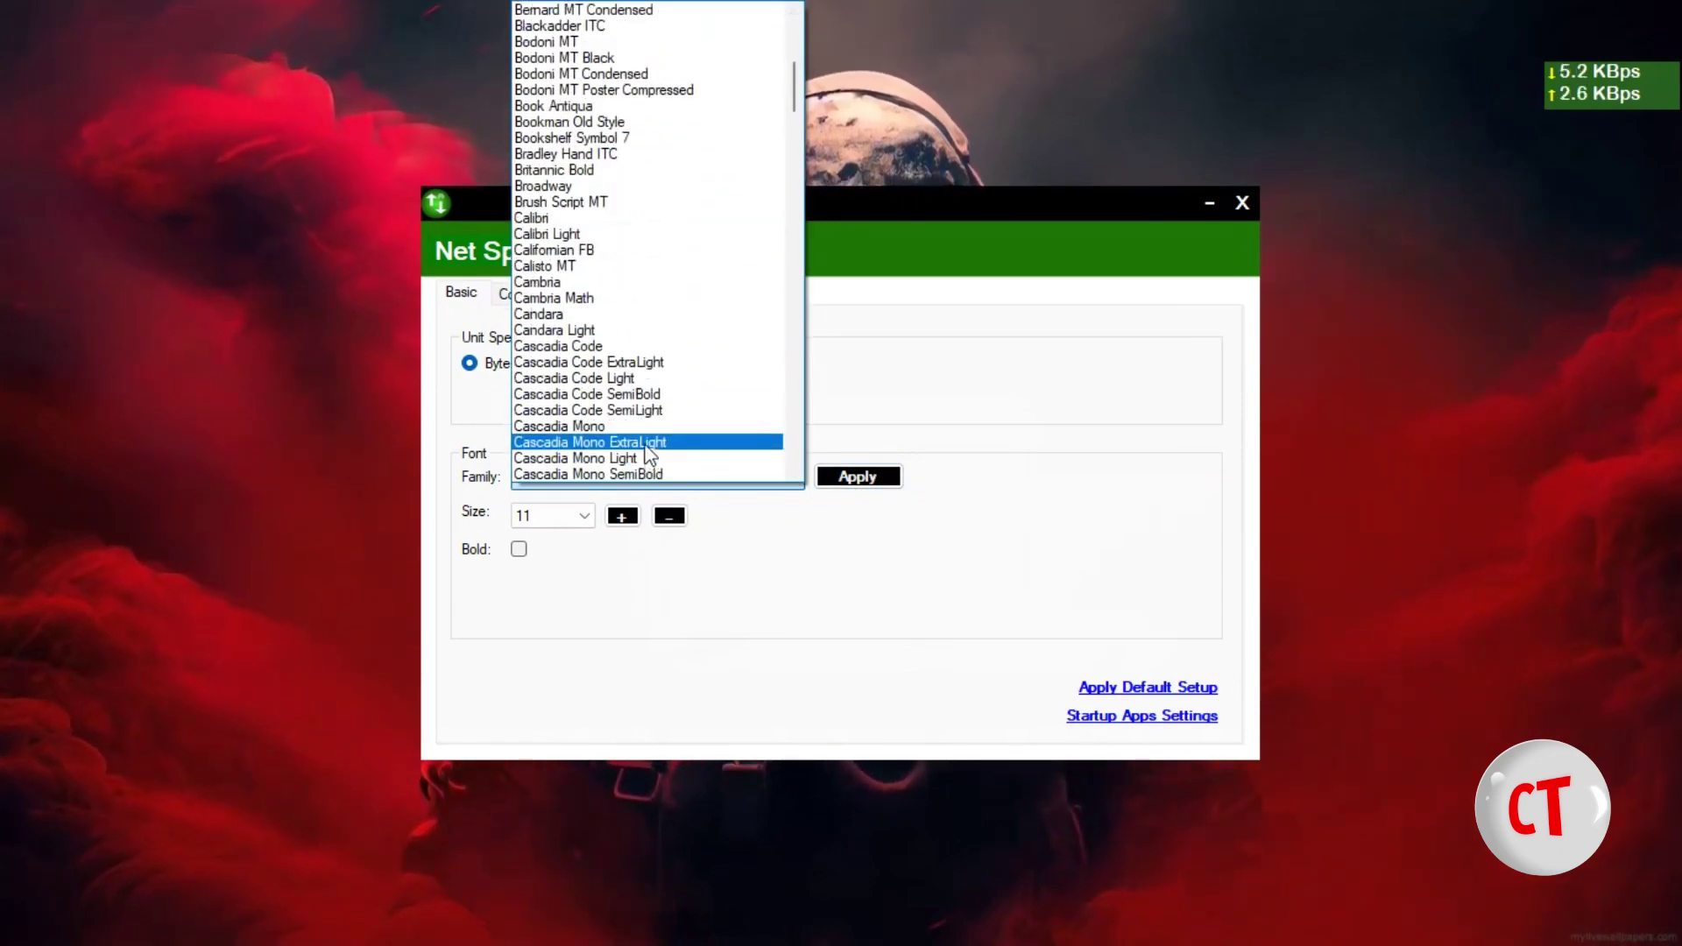
{"action": "scroll", "coordinate": [663, 379], "scroll_direction": "down", "scroll_amount": 5}
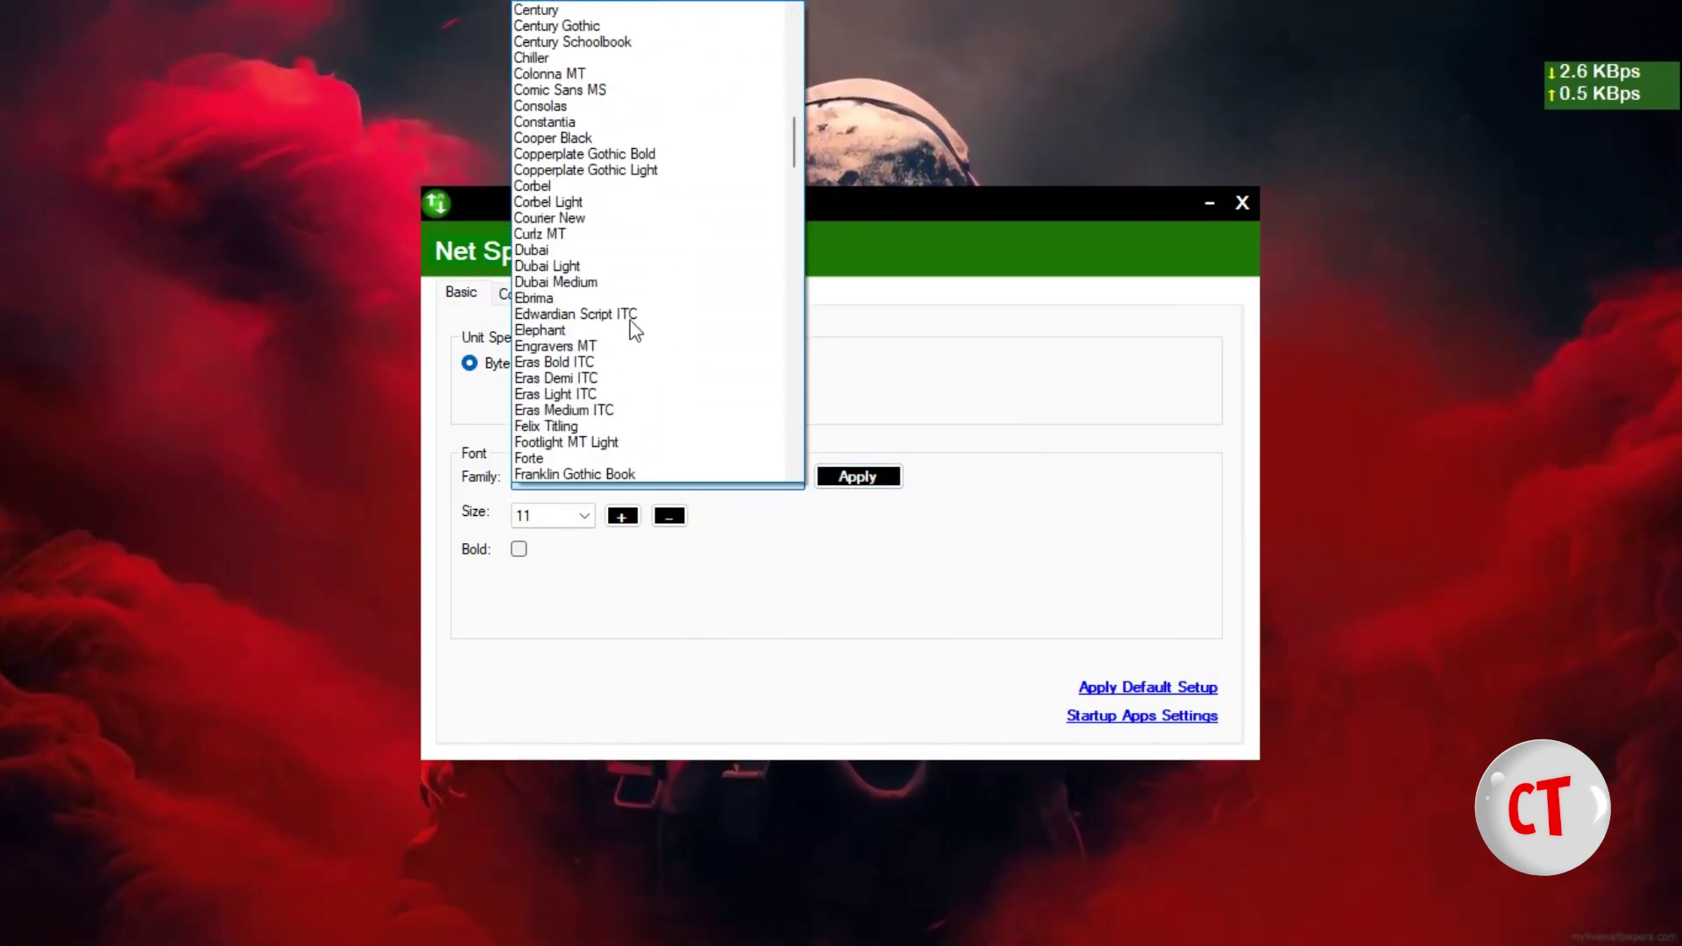
{"action": "scroll", "coordinate": [688, 203], "scroll_direction": "up", "scroll_amount": 7}
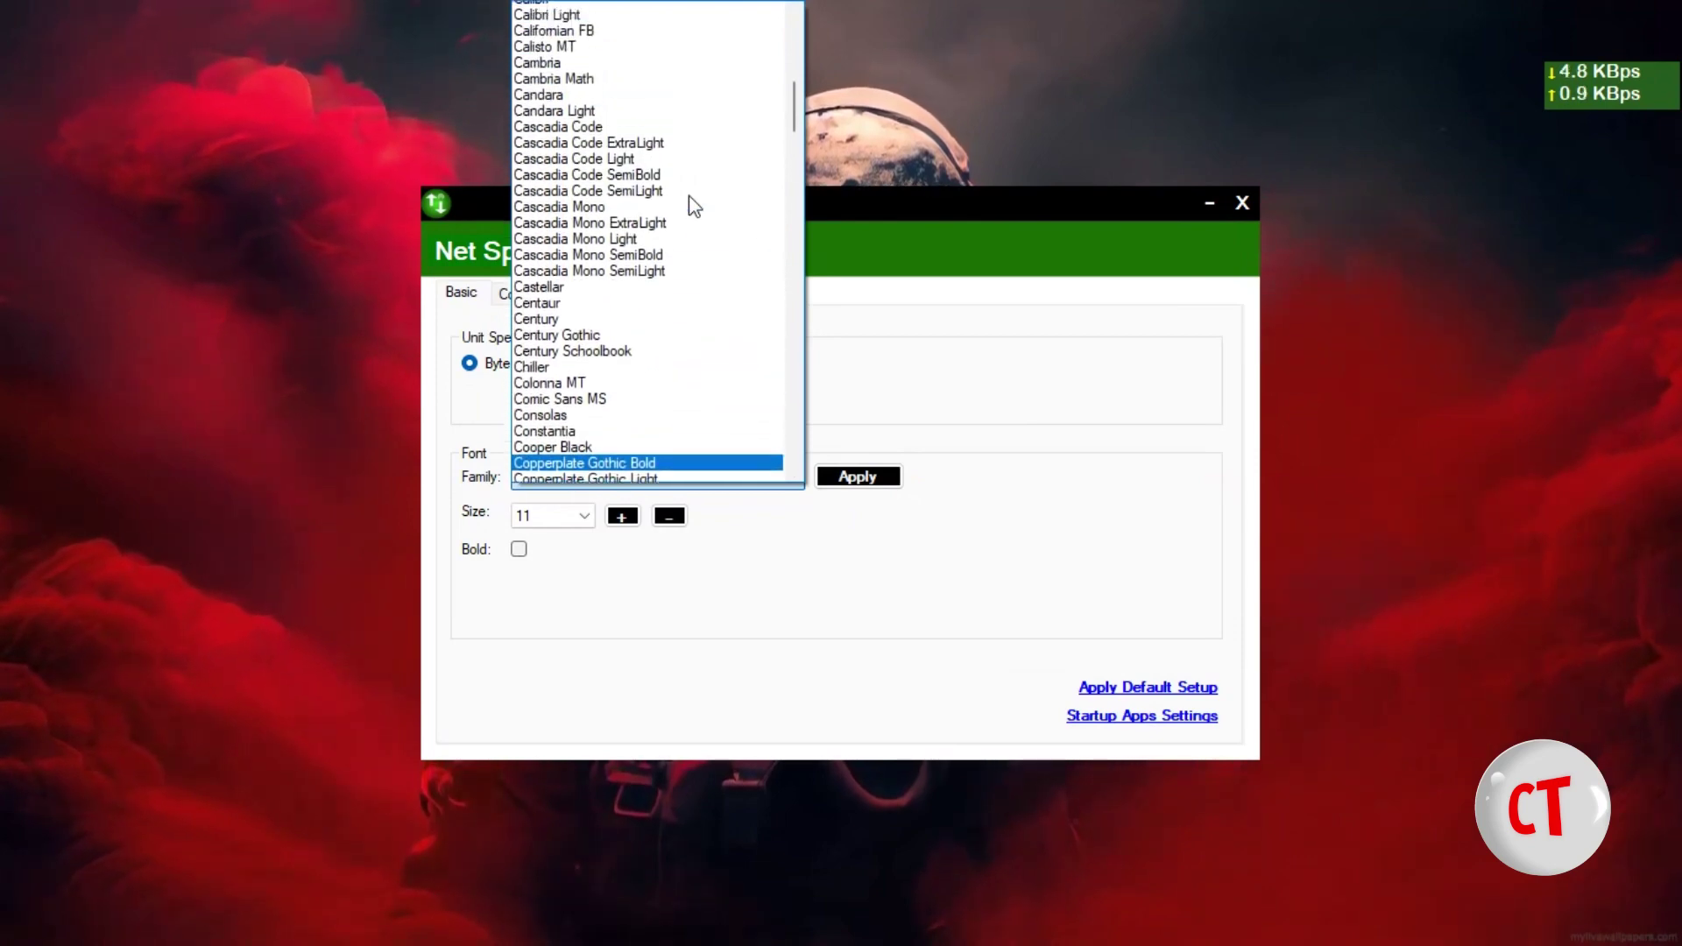
{"action": "scroll", "coordinate": [689, 197], "scroll_direction": "up", "scroll_amount": 2}
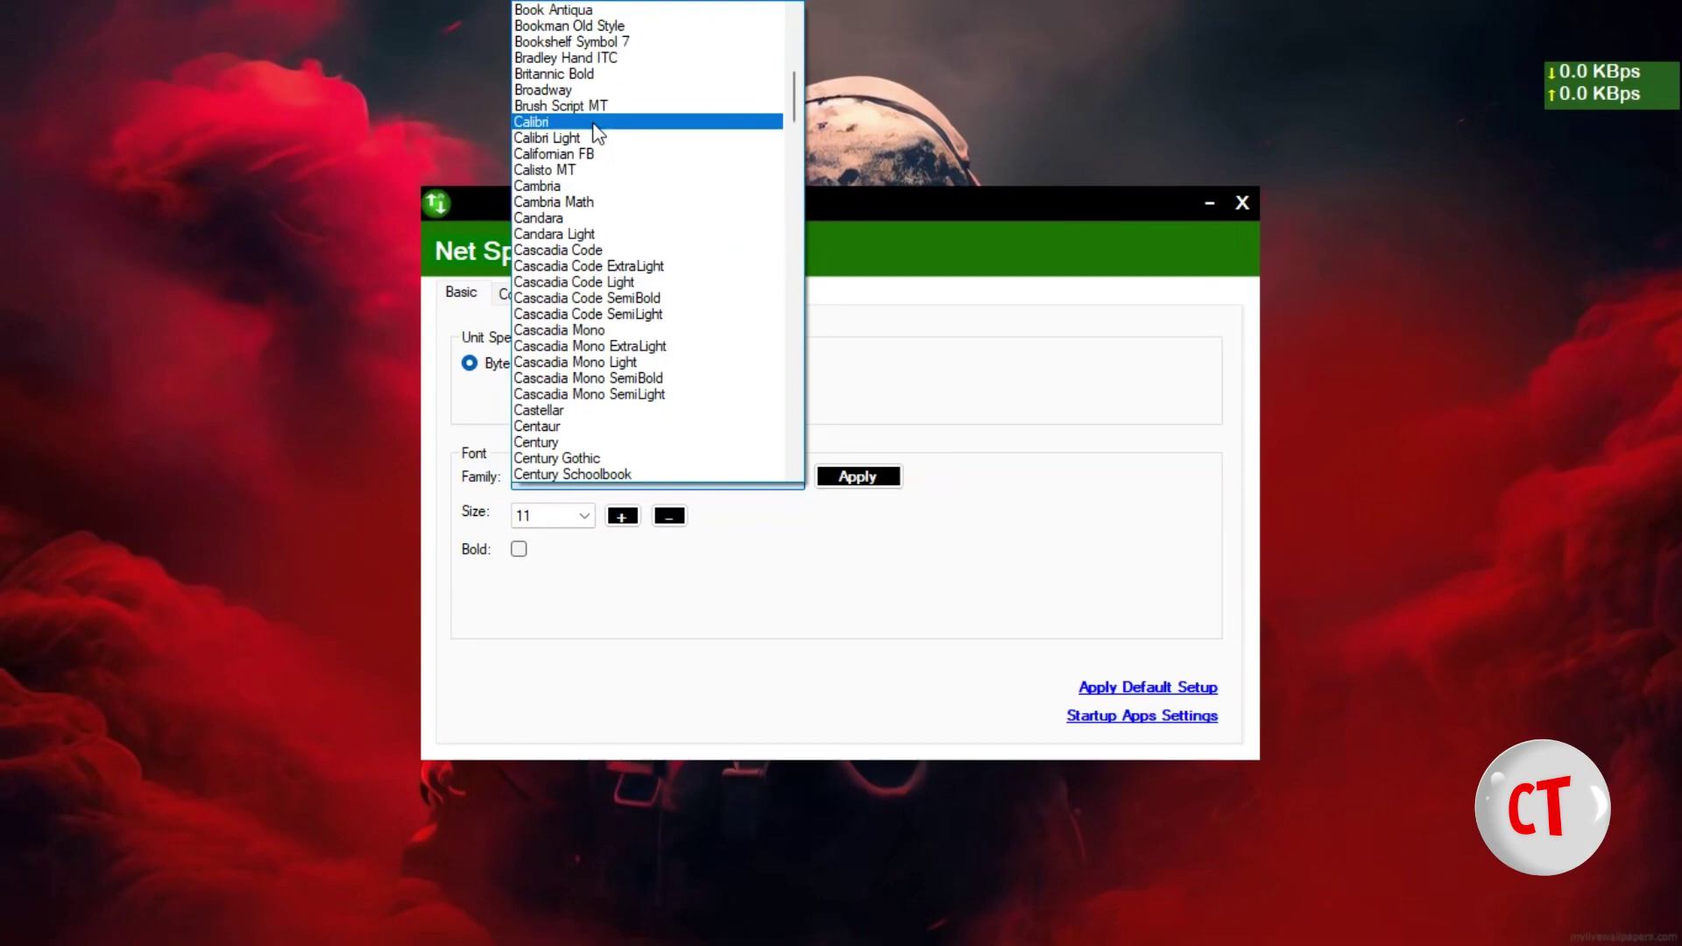
{"action": "left_click", "coordinate": [729, 257]}
{"action": "left_click", "coordinate": [876, 479]}
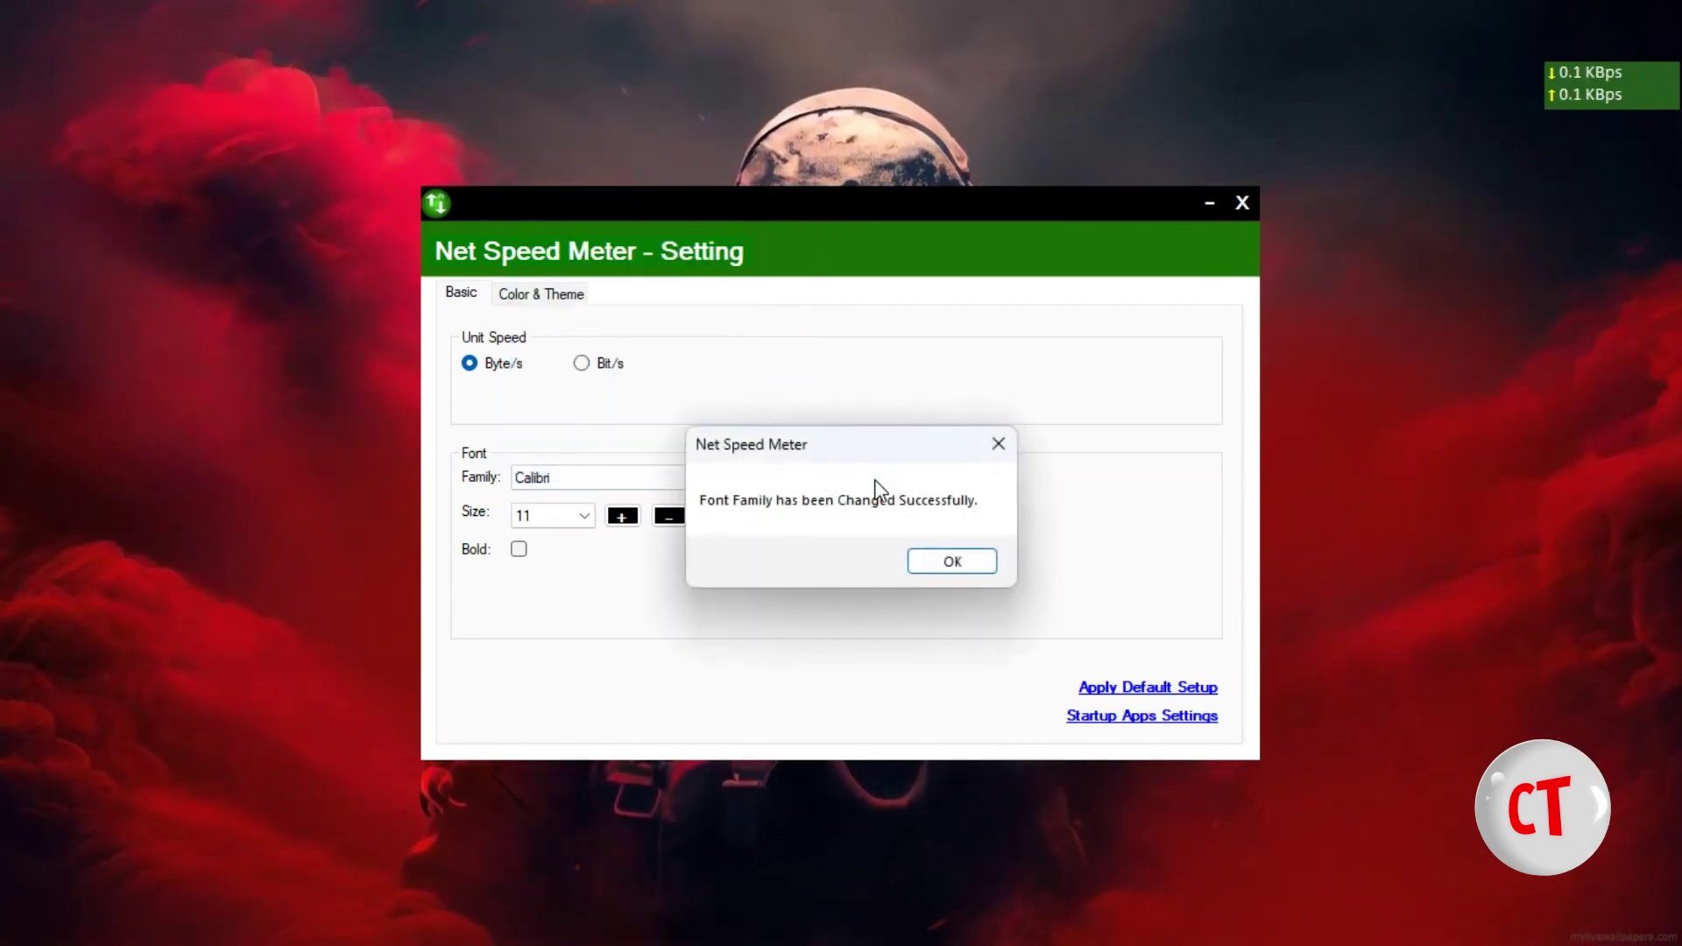
Apply Microsoft JhengHei UI Light, then Yu Gothic UI Semilight, to the widget.
{"action": "left_click", "coordinate": [964, 565]}
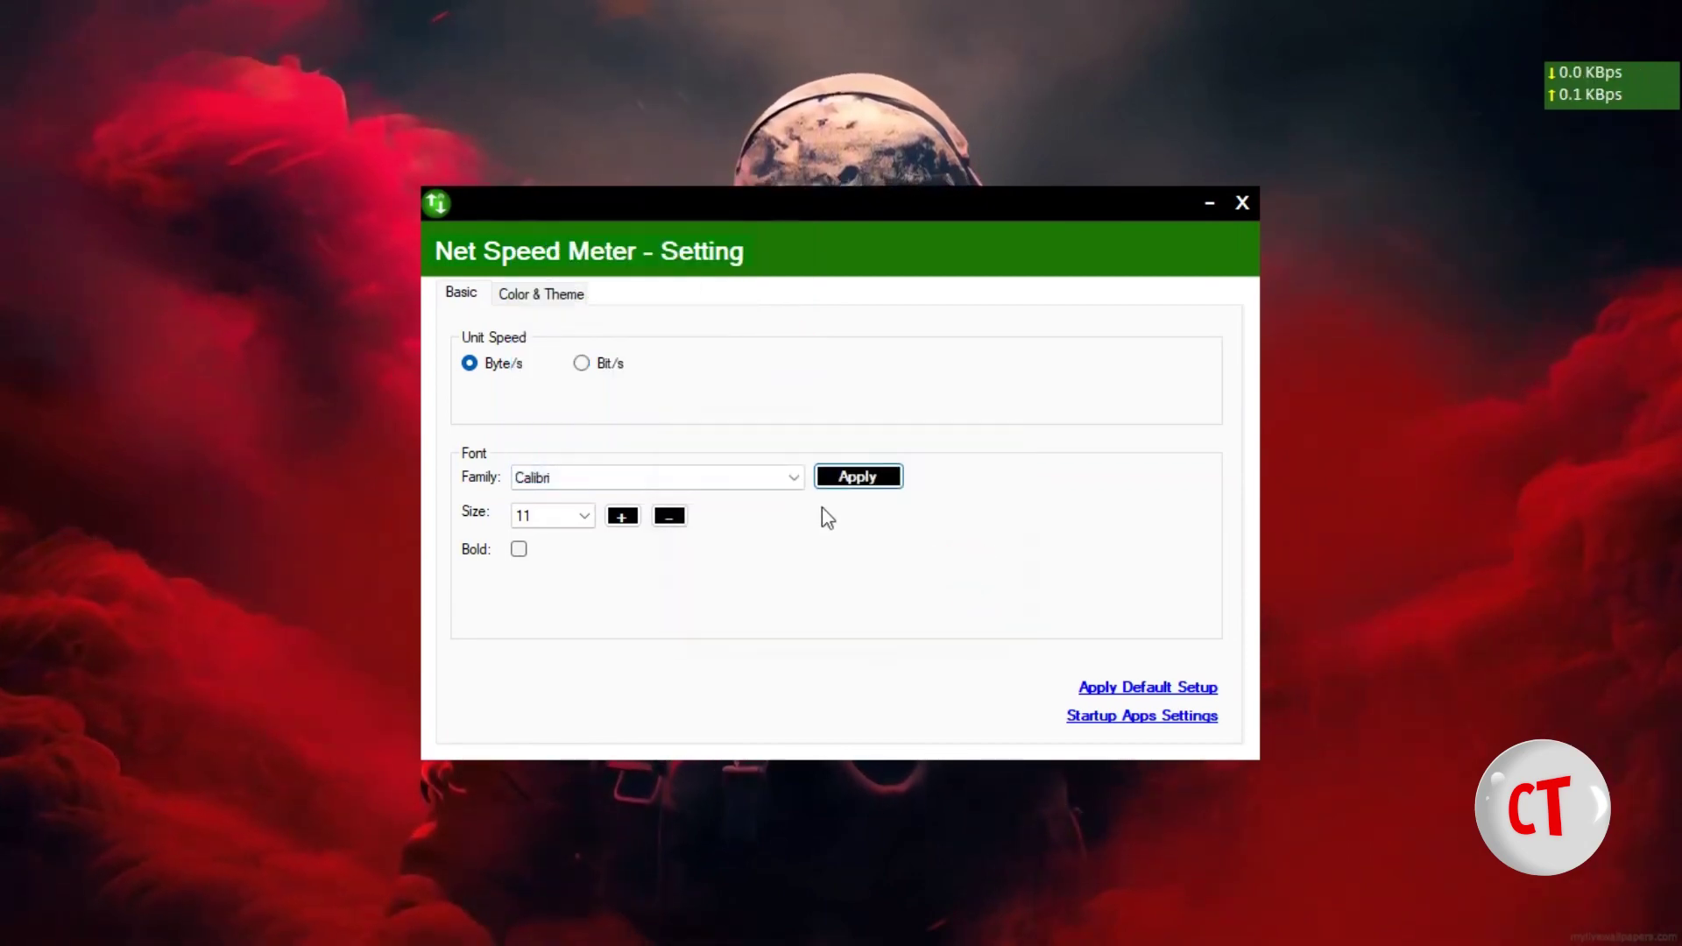
{"action": "left_click", "coordinate": [798, 480]}
{"action": "scroll", "coordinate": [676, 327], "scroll_direction": "down", "scroll_amount": 4}
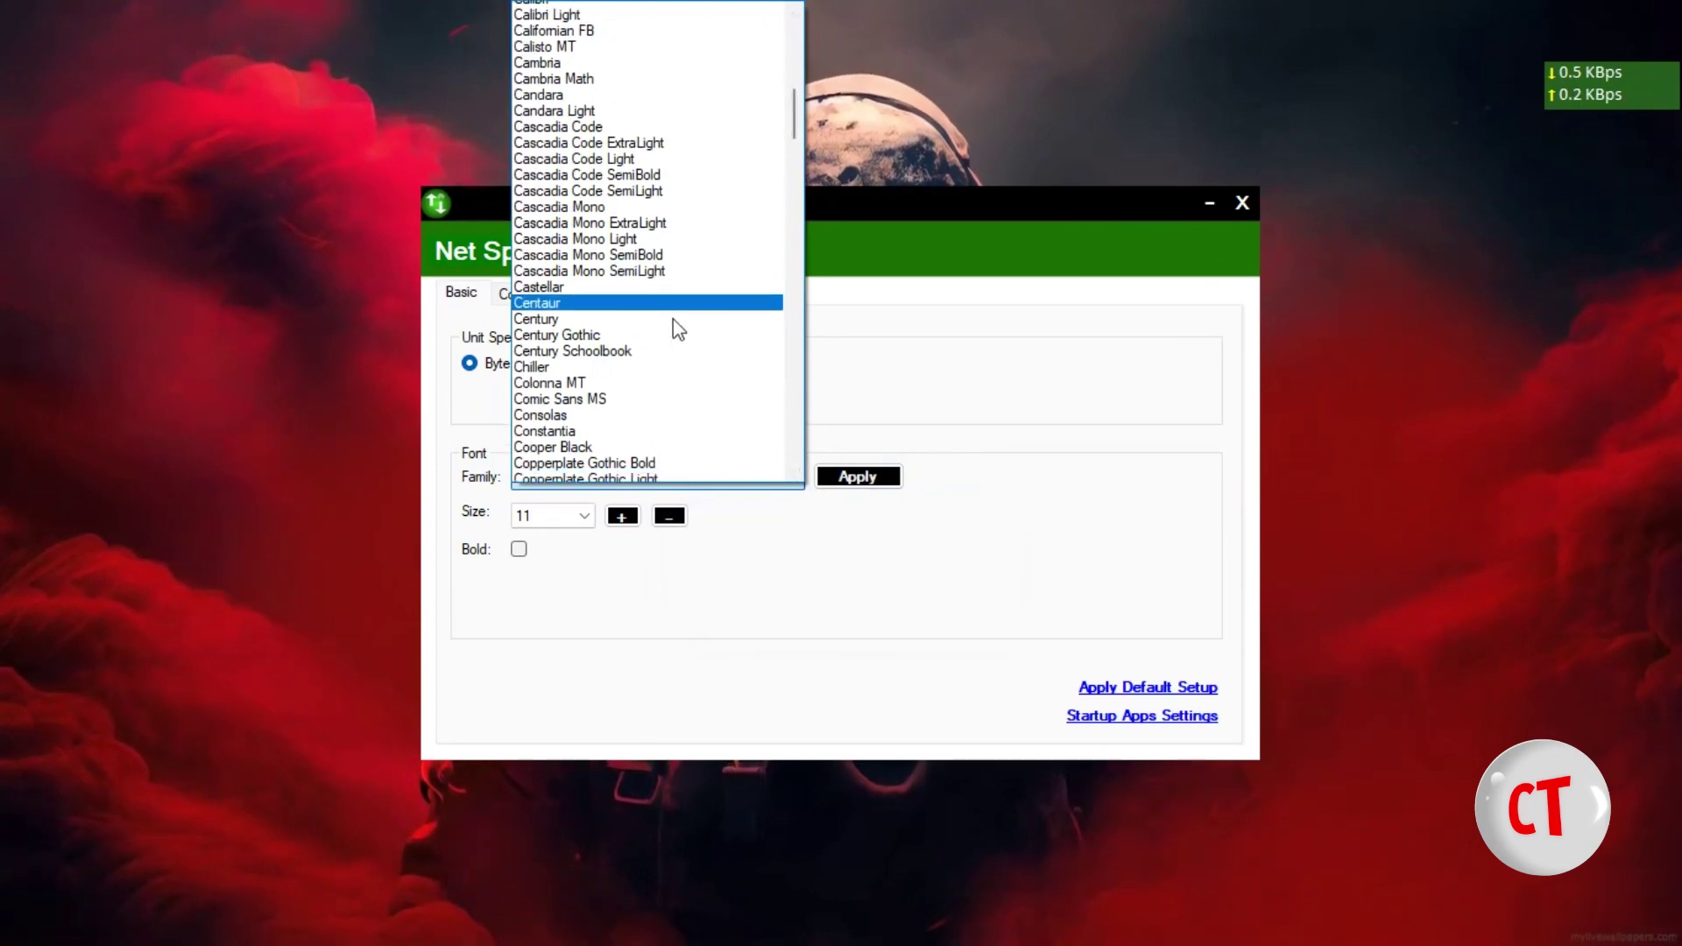
{"action": "scroll", "coordinate": [675, 447], "scroll_direction": "down", "scroll_amount": 2}
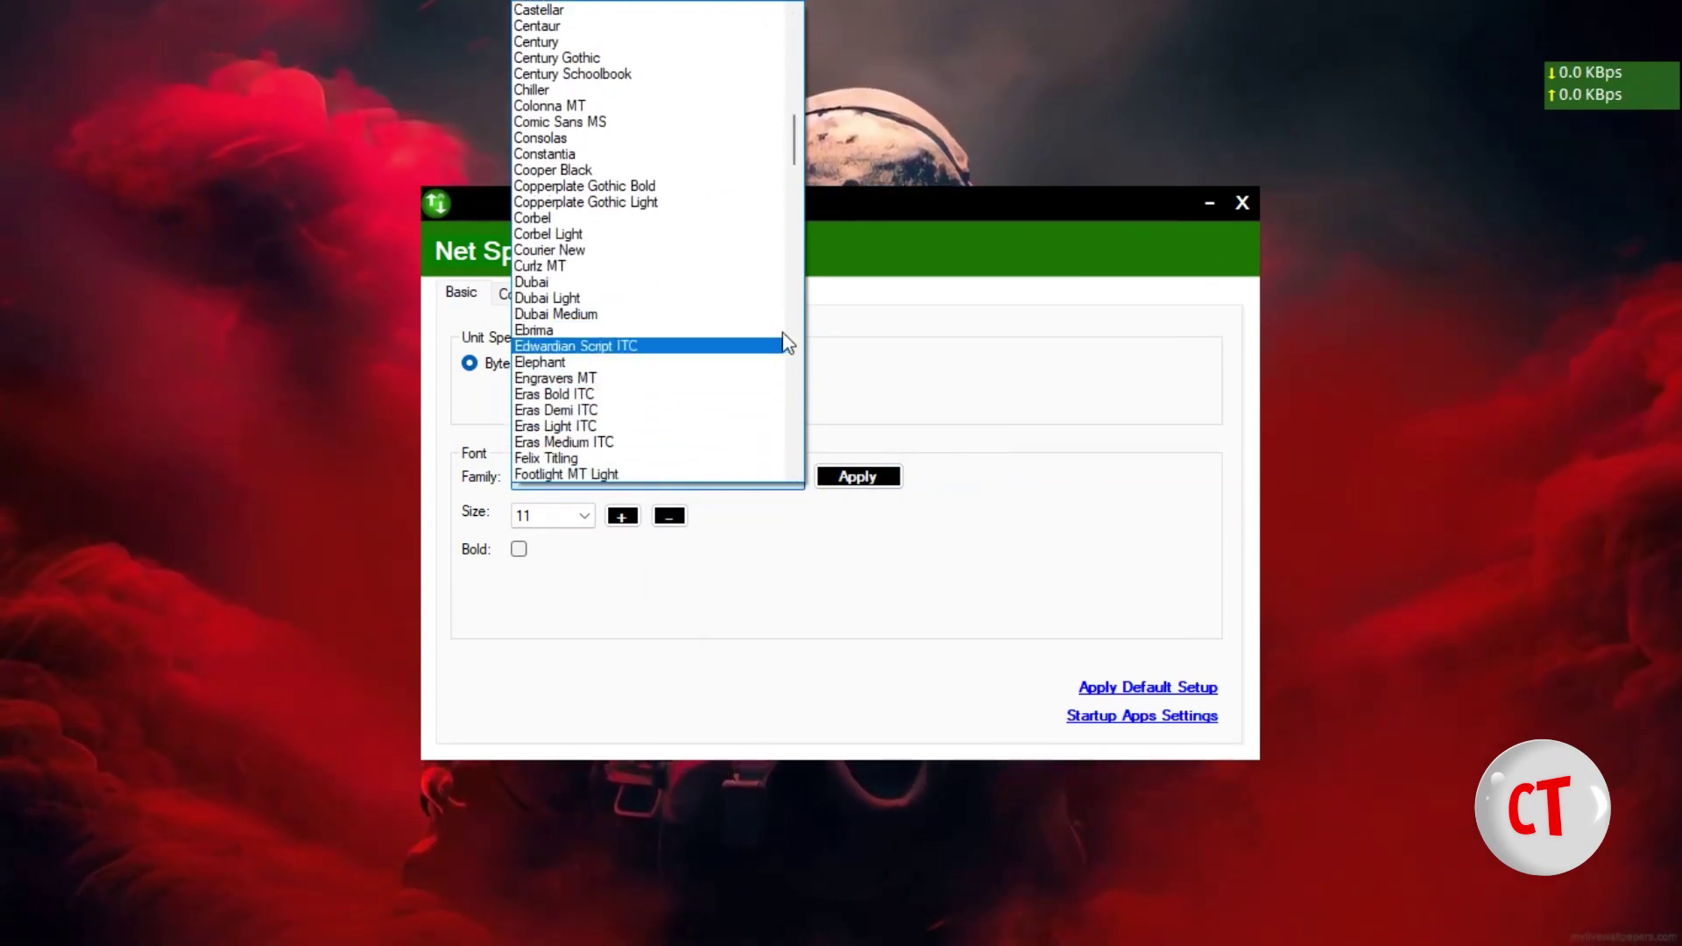
{"action": "scroll", "coordinate": [803, 294], "scroll_direction": "down", "scroll_amount": 12}
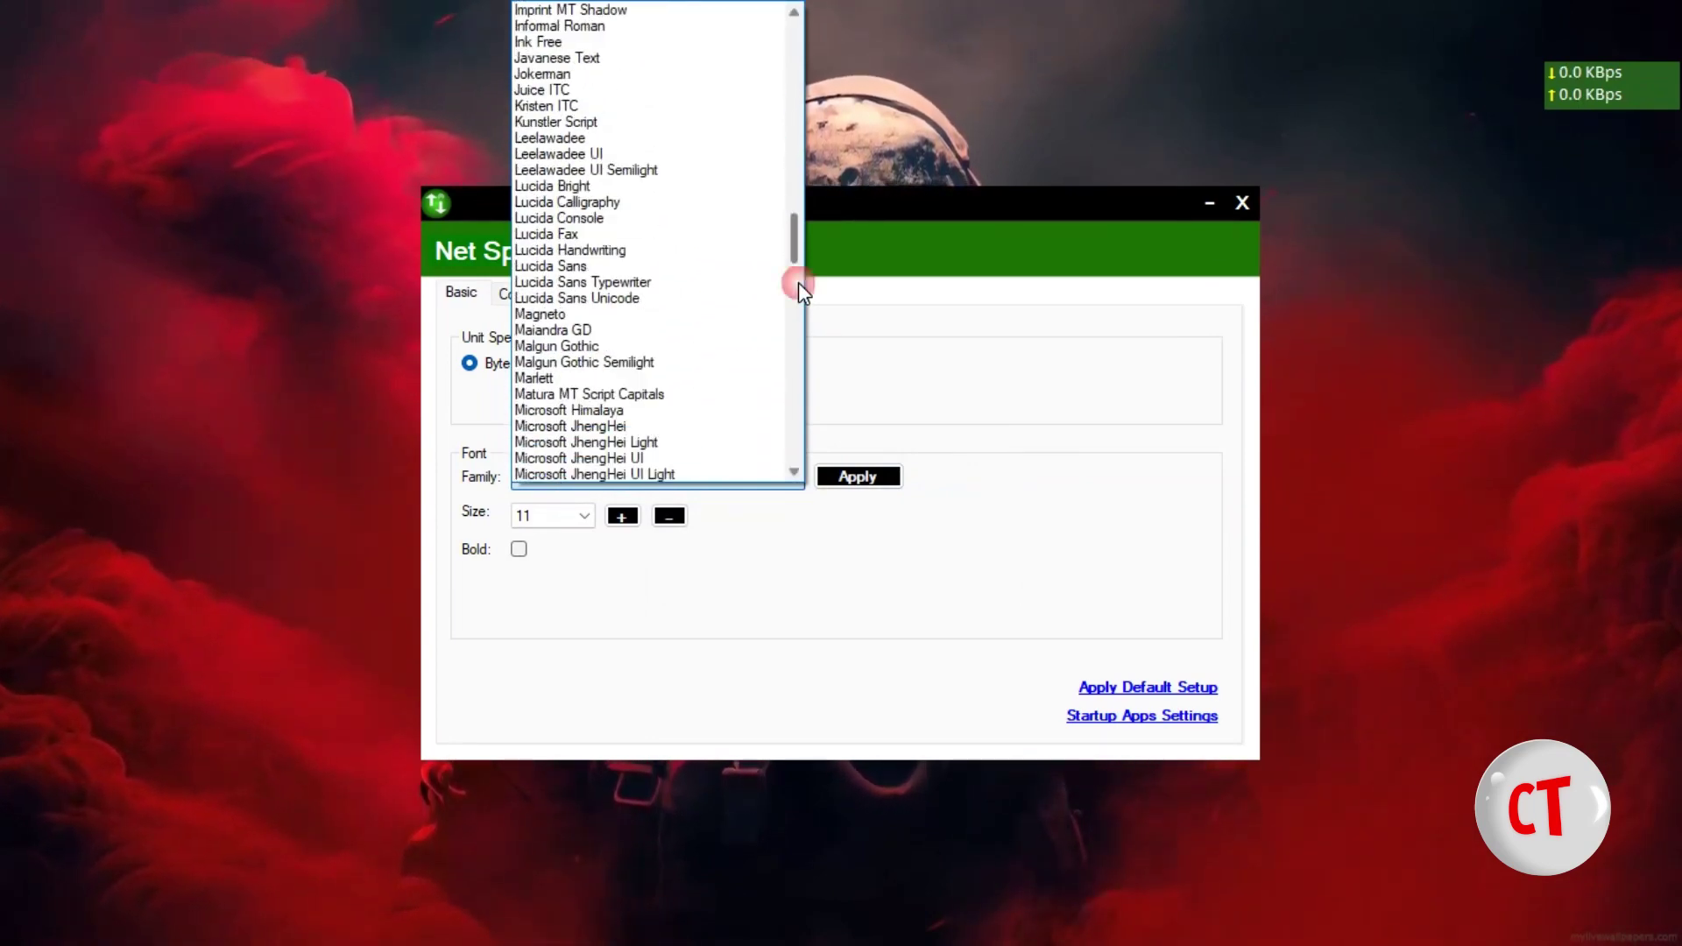
{"action": "left_click", "coordinate": [682, 471]}
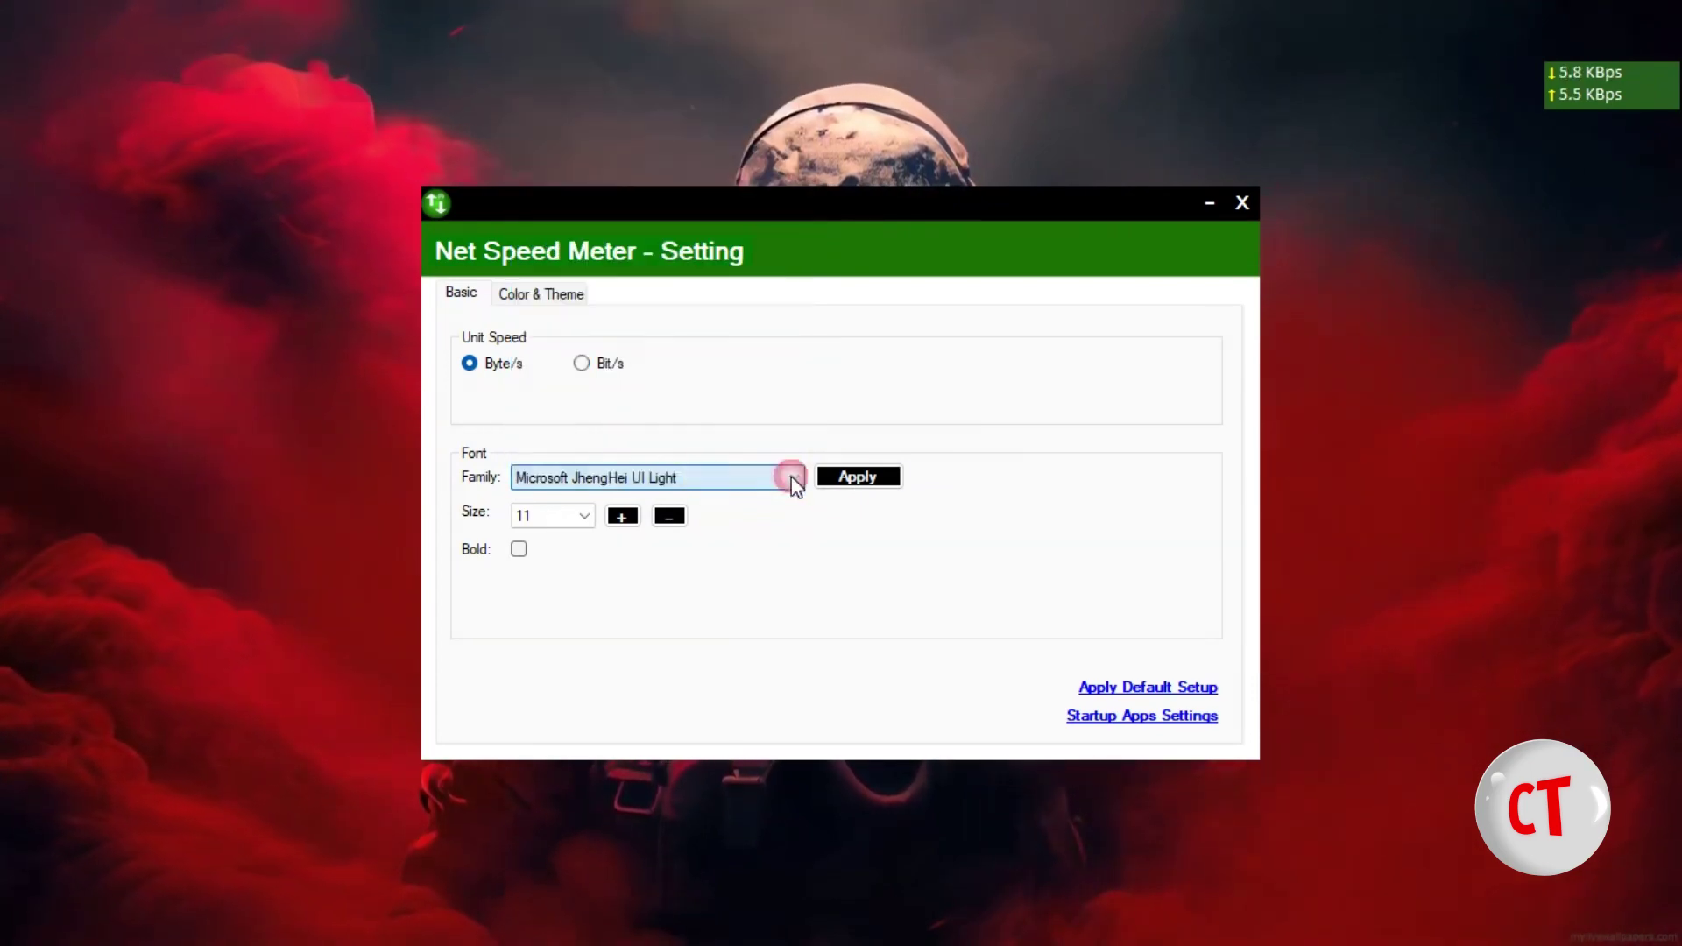
{"action": "left_click", "coordinate": [881, 477]}
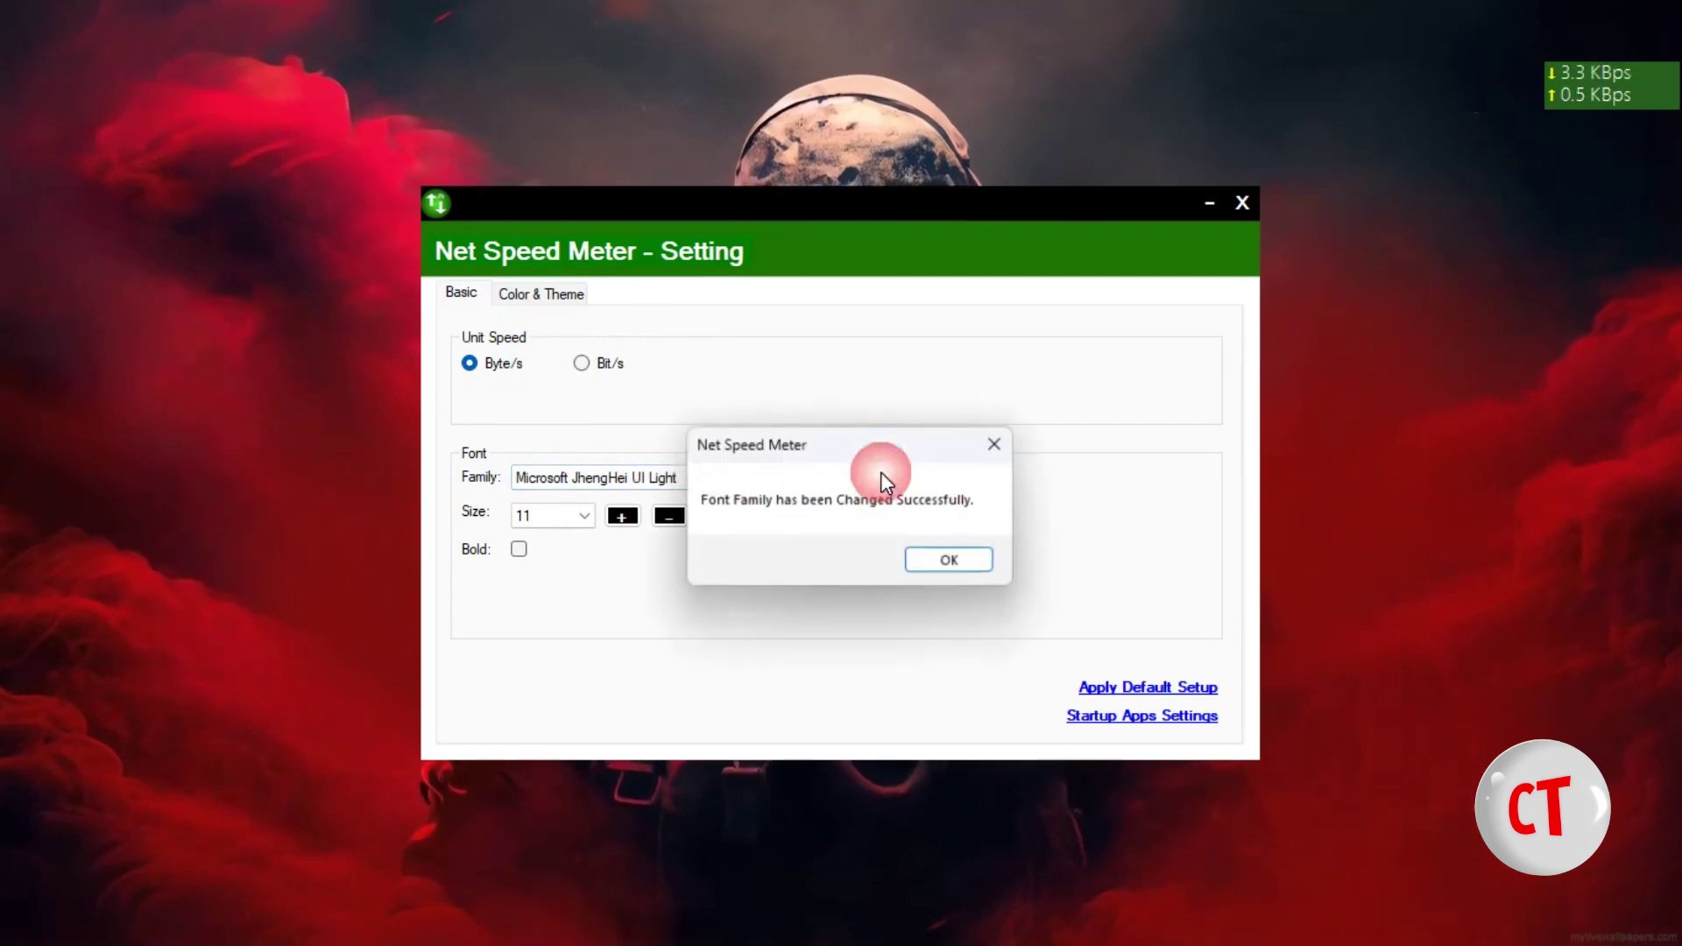
{"action": "left_click", "coordinate": [951, 572]}
{"action": "left_click", "coordinate": [728, 480]}
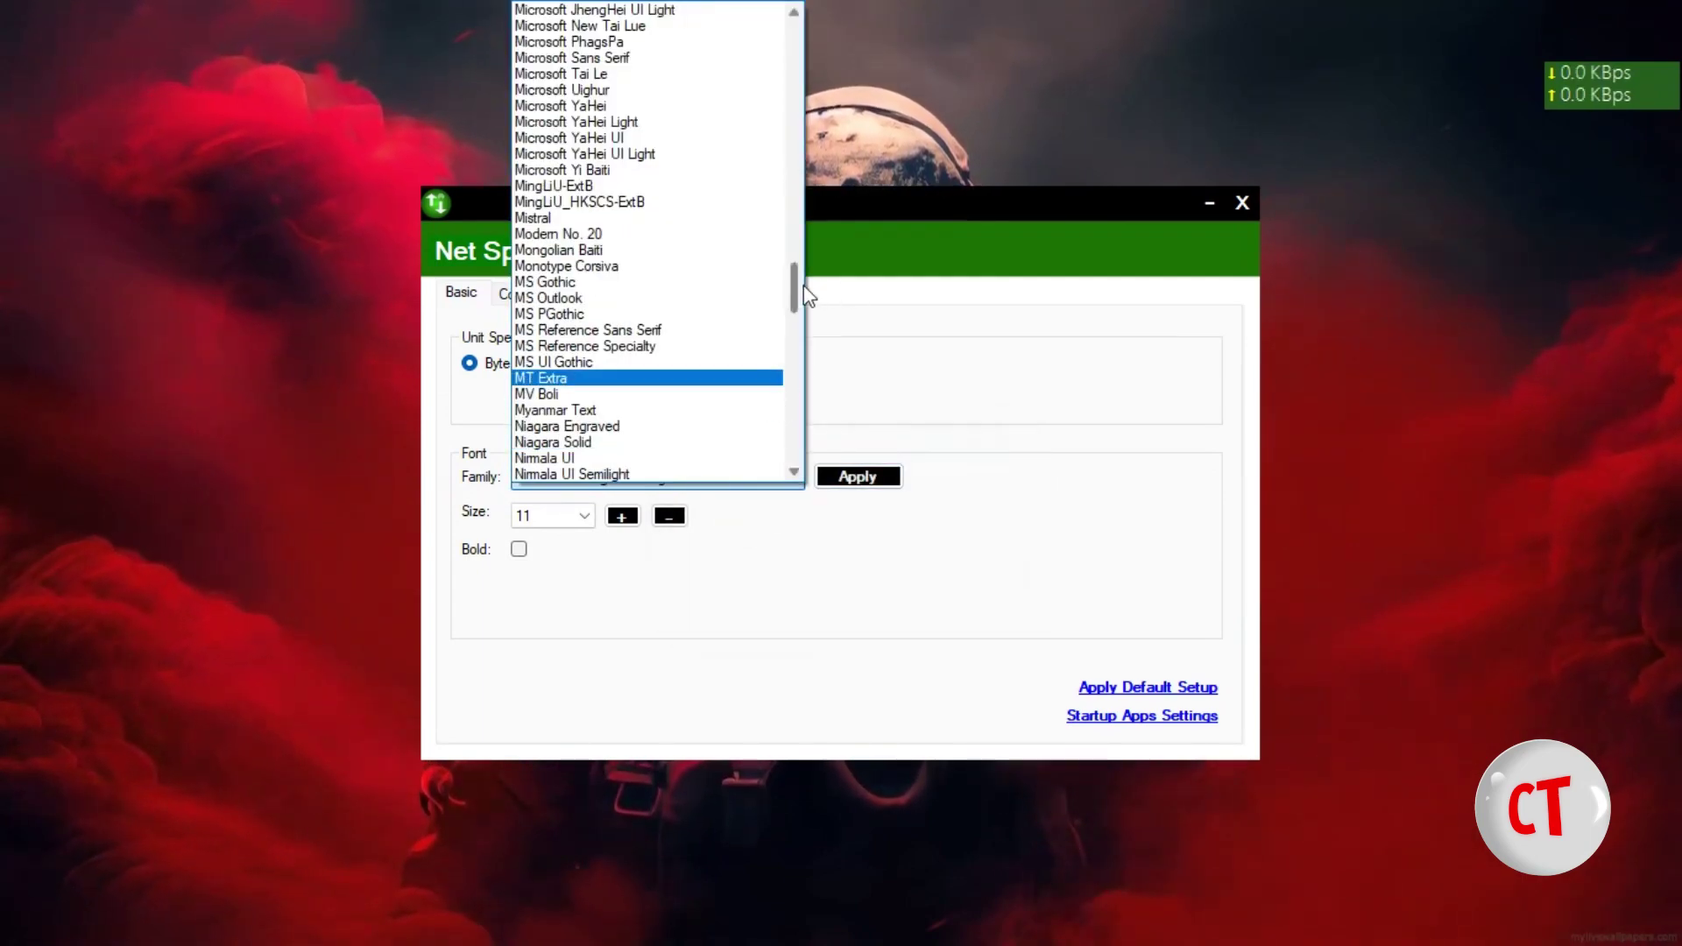
{"action": "left_click_drag", "start_coordinate": [795, 294], "coordinate": [775, 462]}
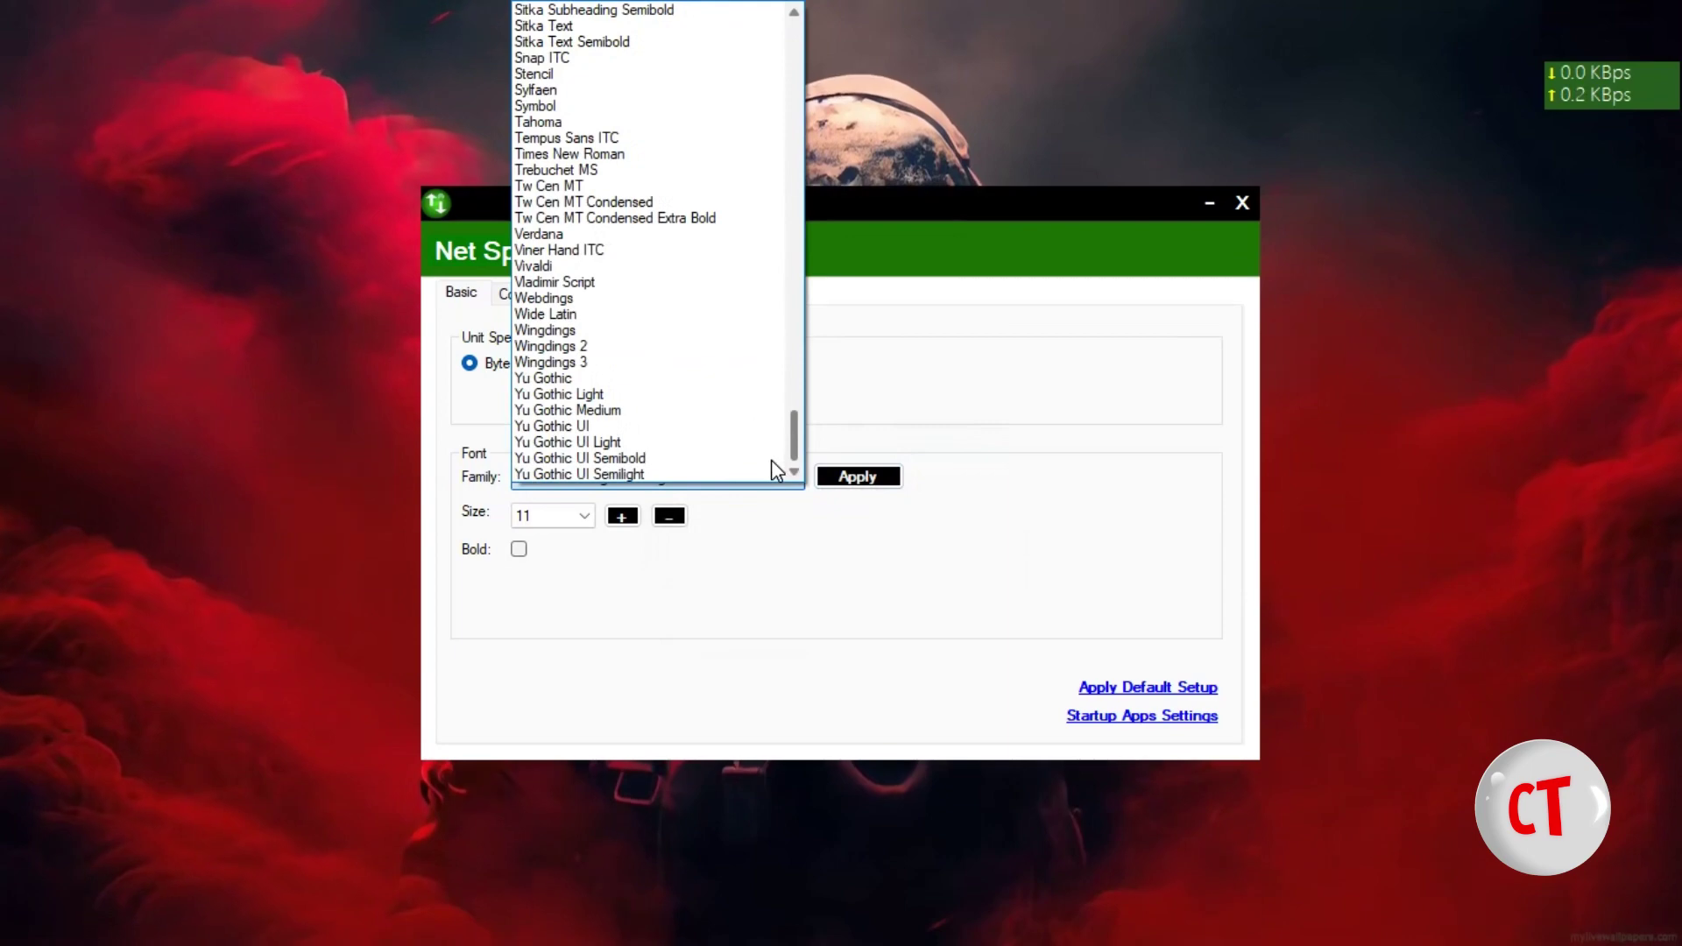
{"action": "left_click", "coordinate": [669, 480]}
{"action": "left_click", "coordinate": [853, 480]}
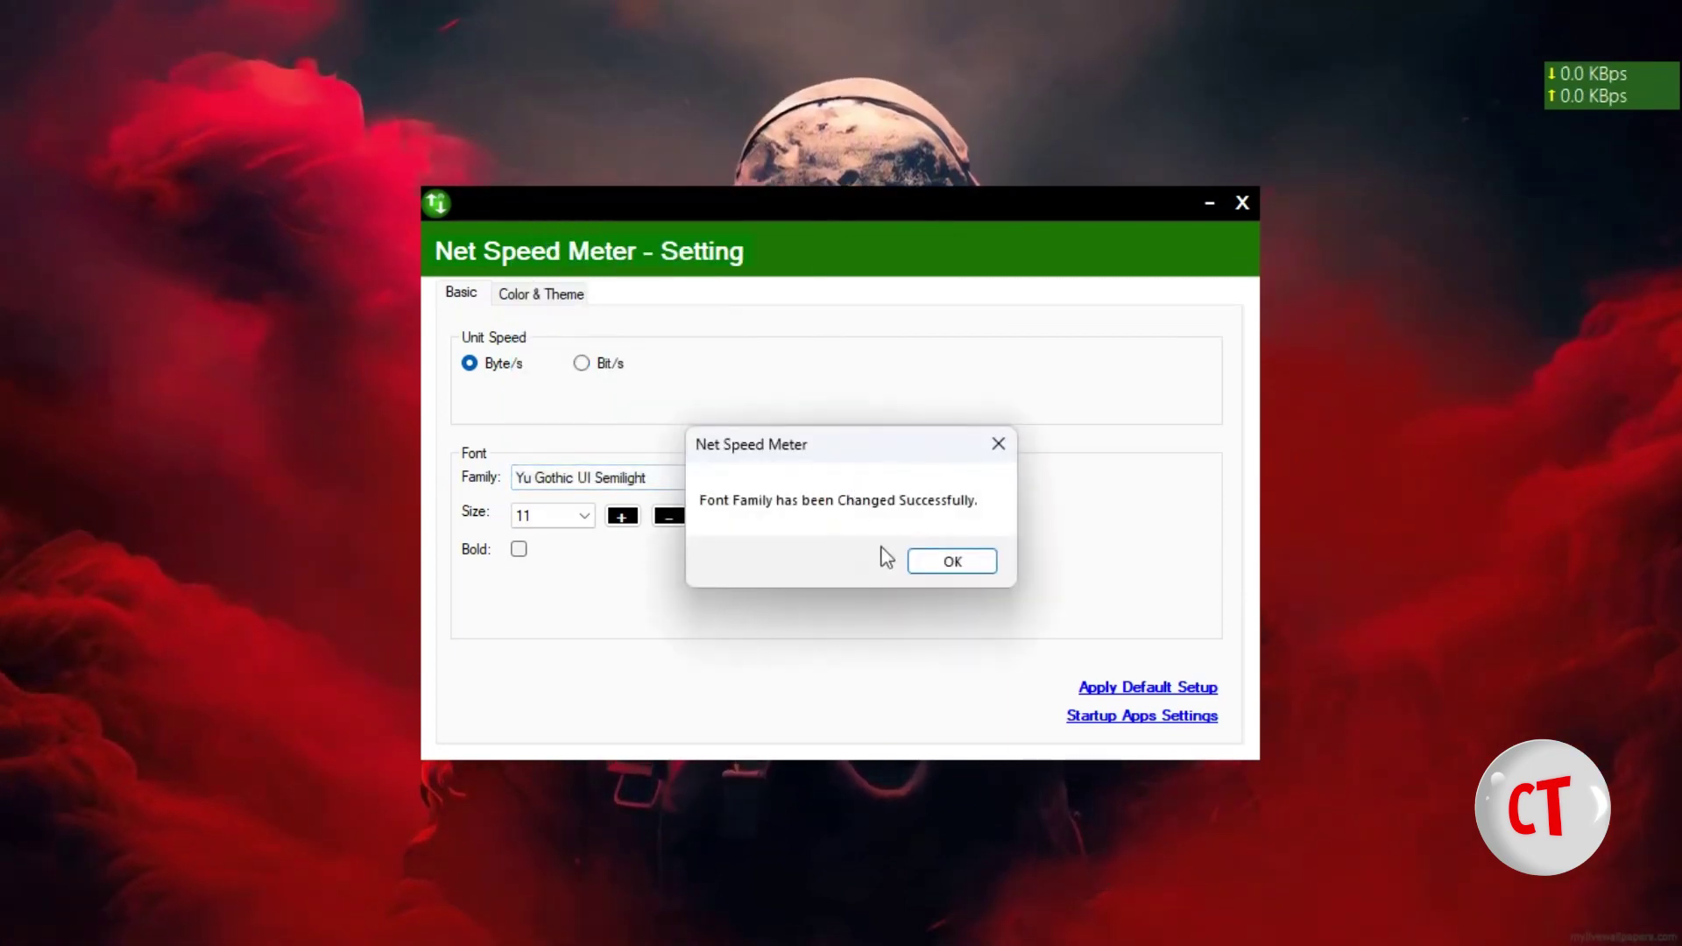
{"action": "left_click", "coordinate": [930, 565]}
Apply Segoe UI Emoji and then Segoe UI Historic to the widget.
{"action": "left_click", "coordinate": [767, 473]}
{"action": "scroll", "coordinate": [745, 298], "scroll_direction": "up", "scroll_amount": 4}
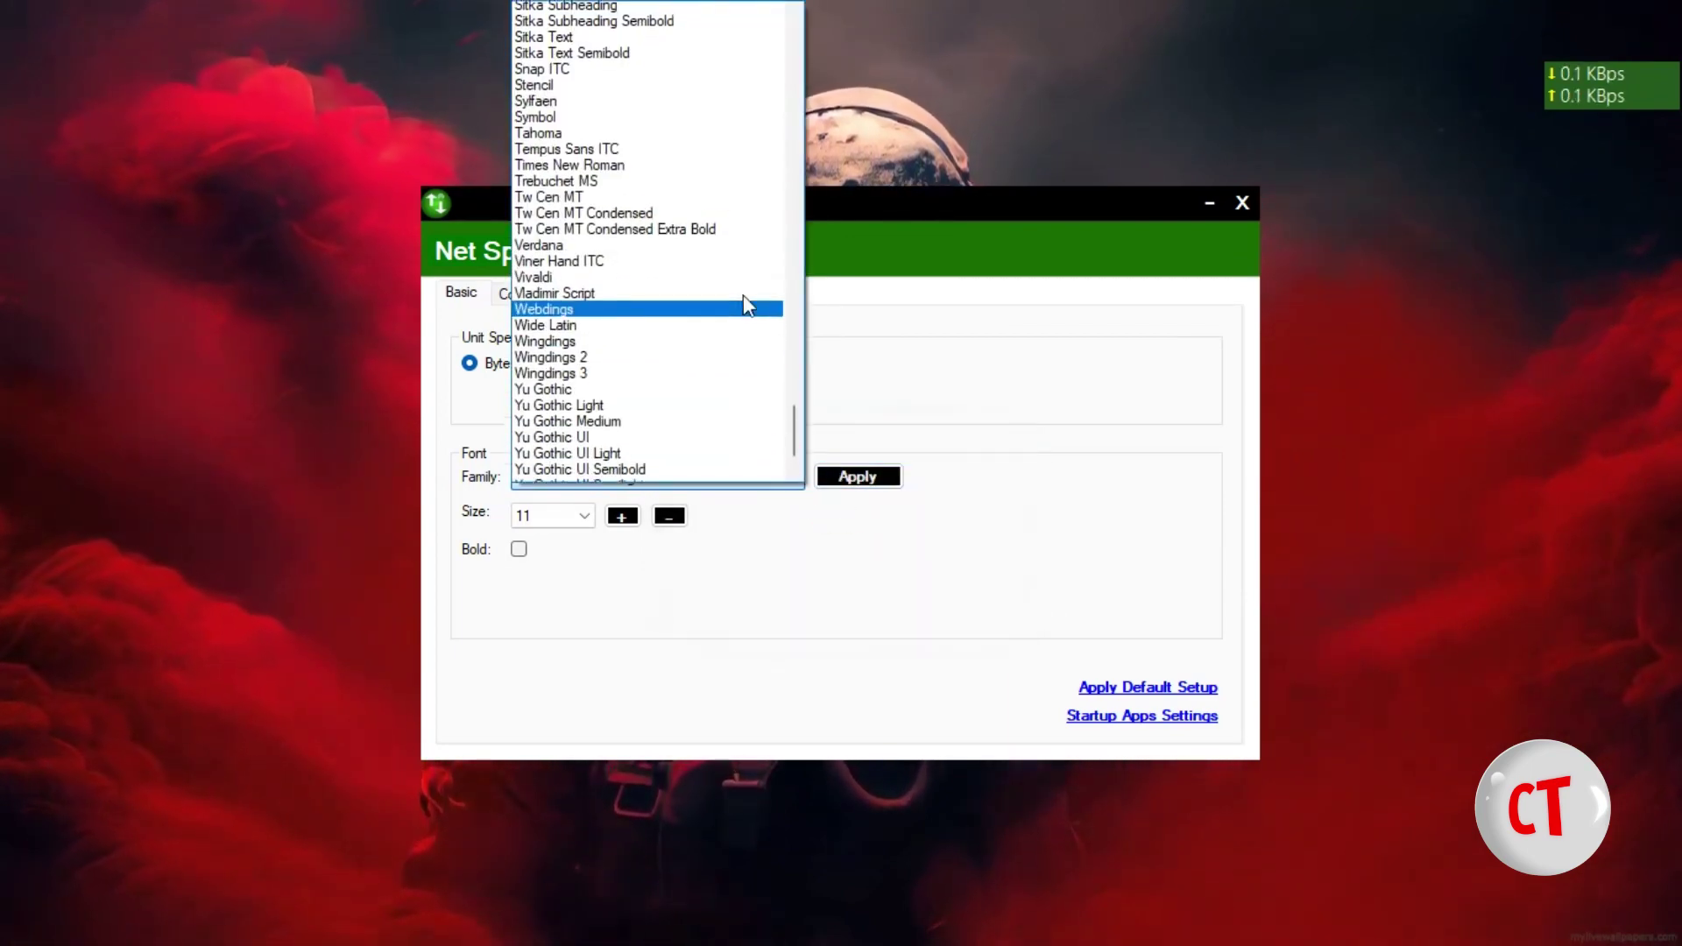
{"action": "scroll", "coordinate": [749, 320], "scroll_direction": "up", "scroll_amount": 10}
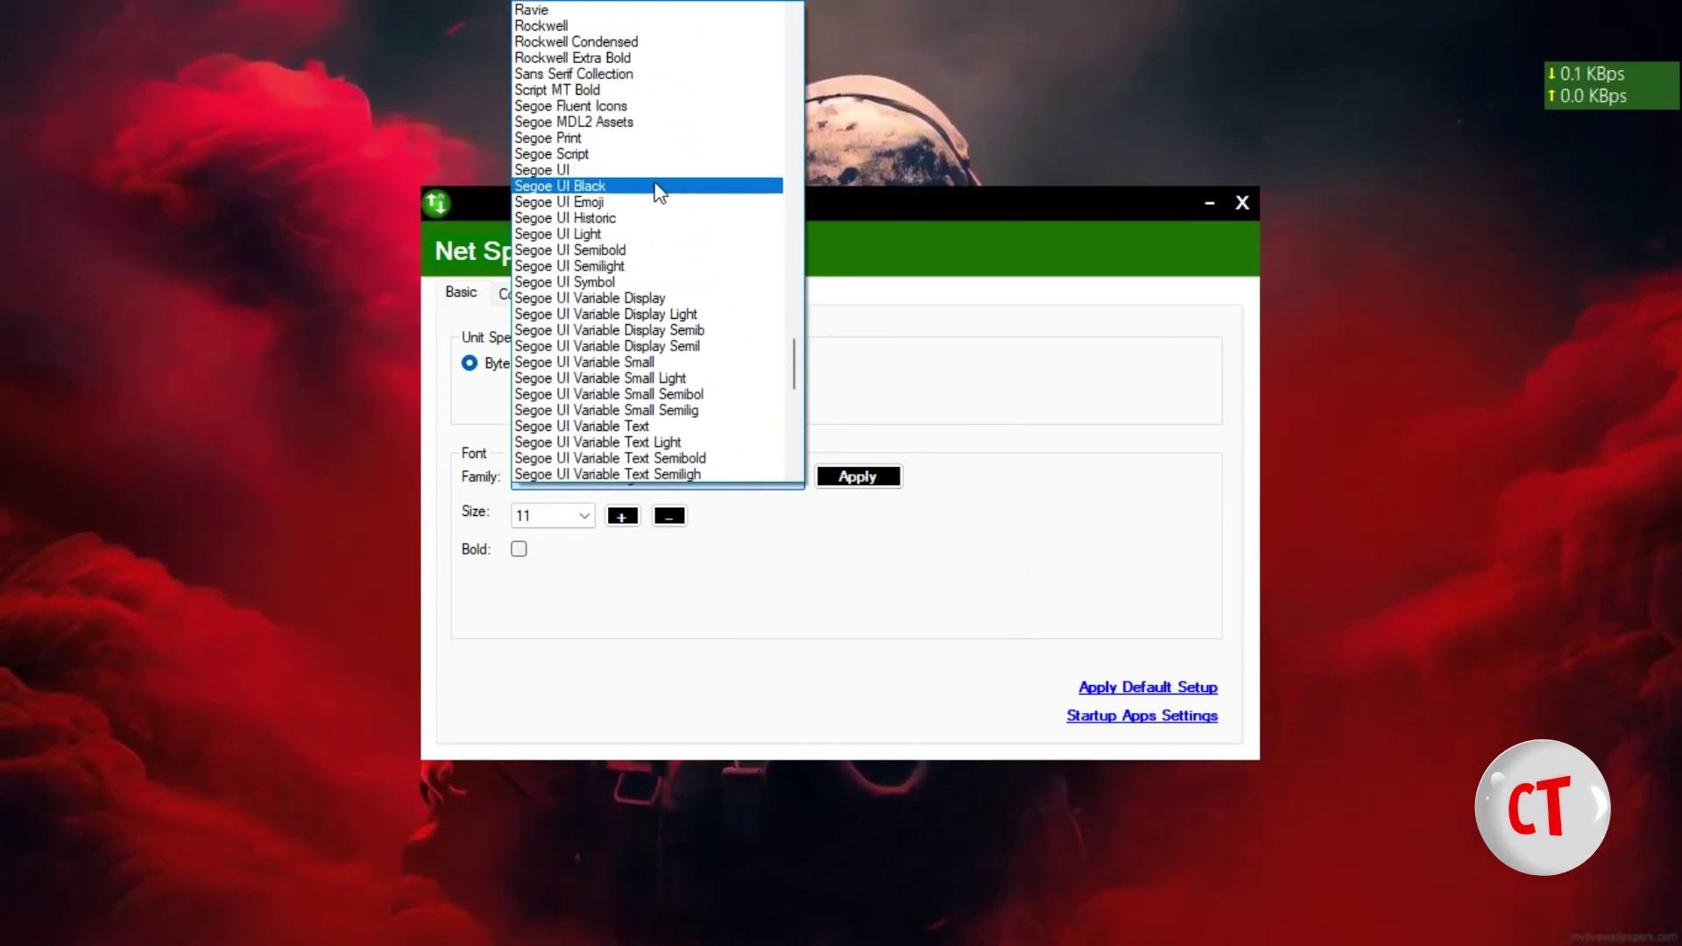
{"action": "left_click", "coordinate": [628, 205]}
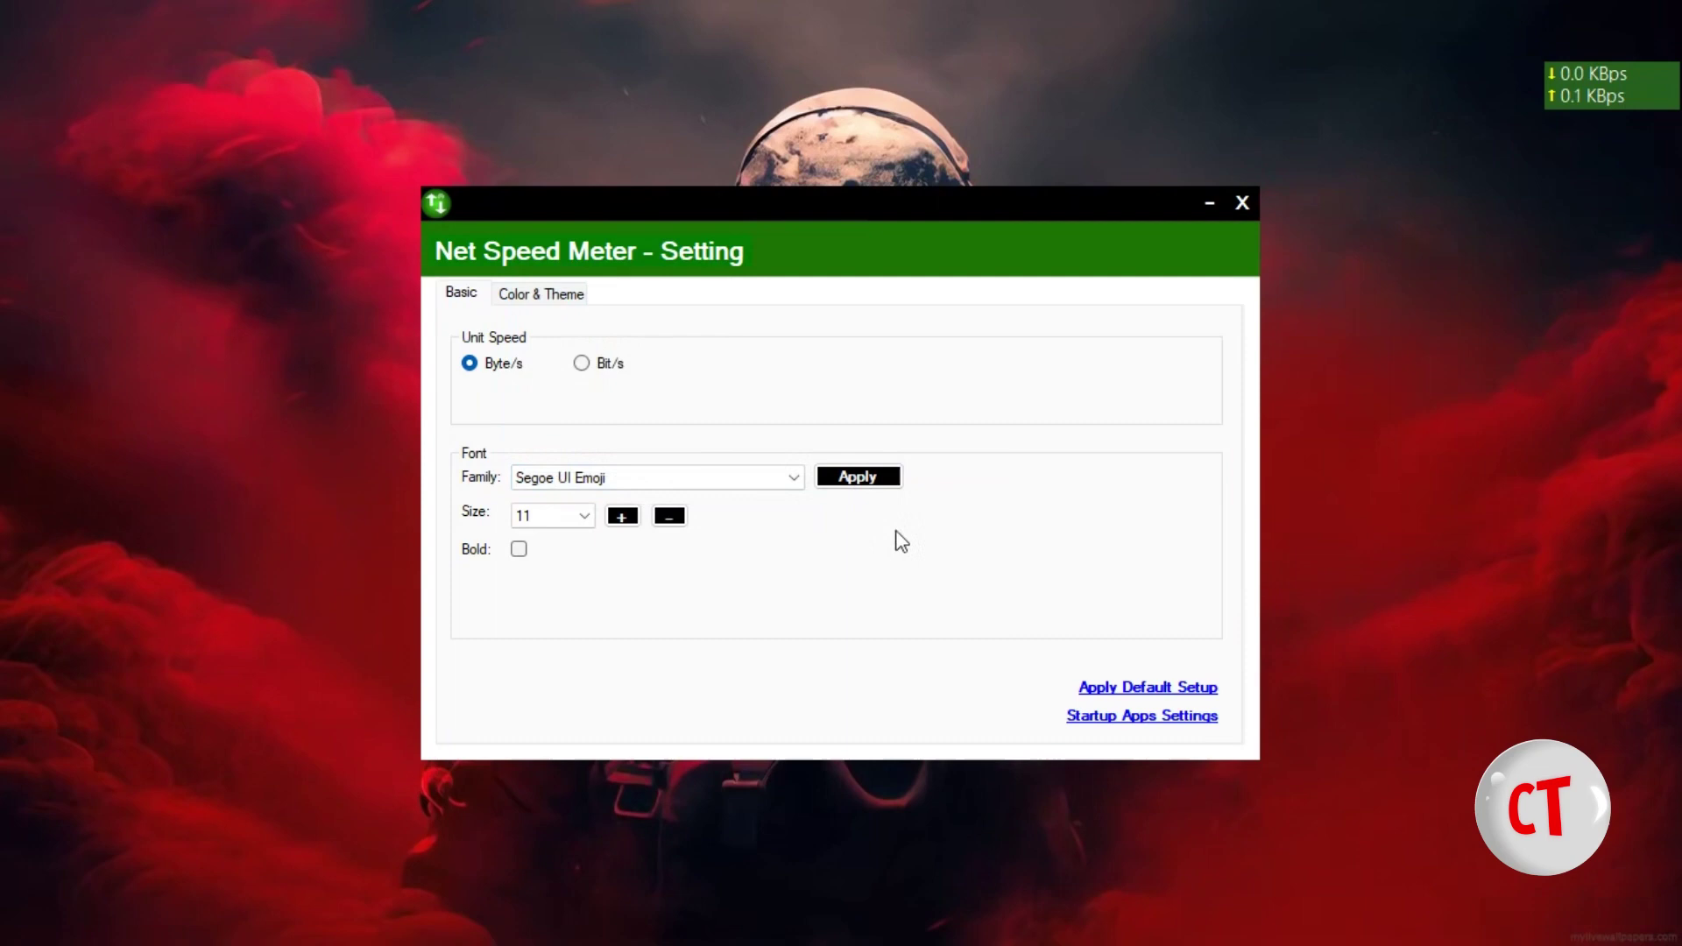
{"action": "left_click", "coordinate": [883, 481]}
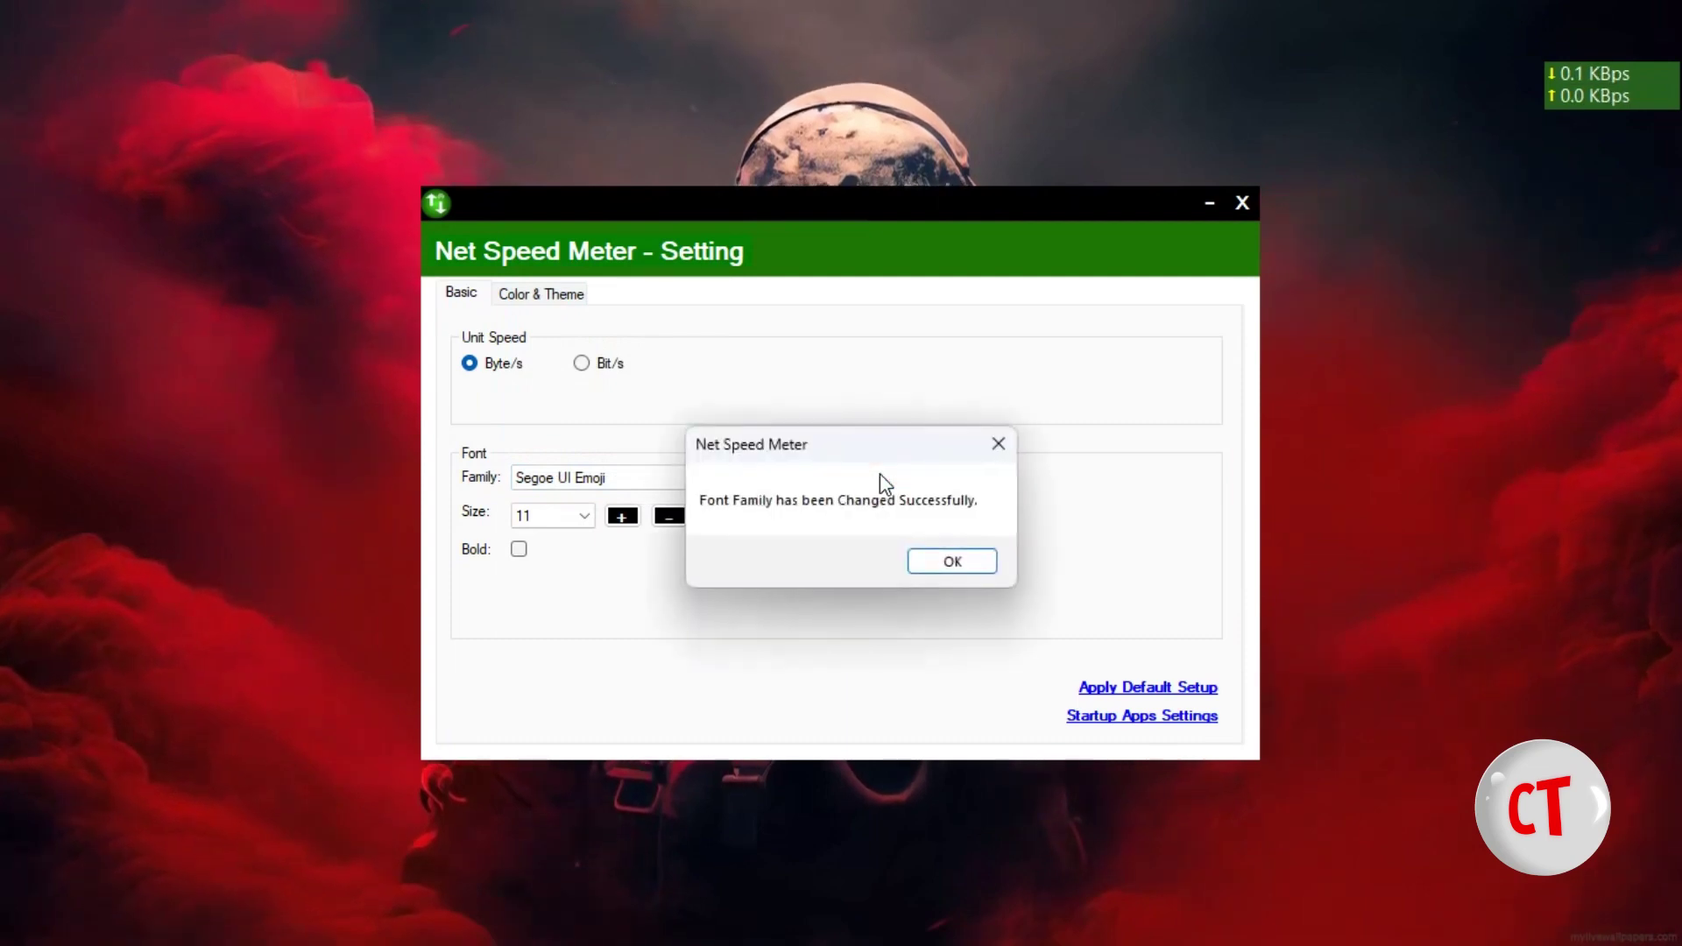
{"action": "left_click", "coordinate": [962, 565]}
{"action": "left_click", "coordinate": [796, 481]}
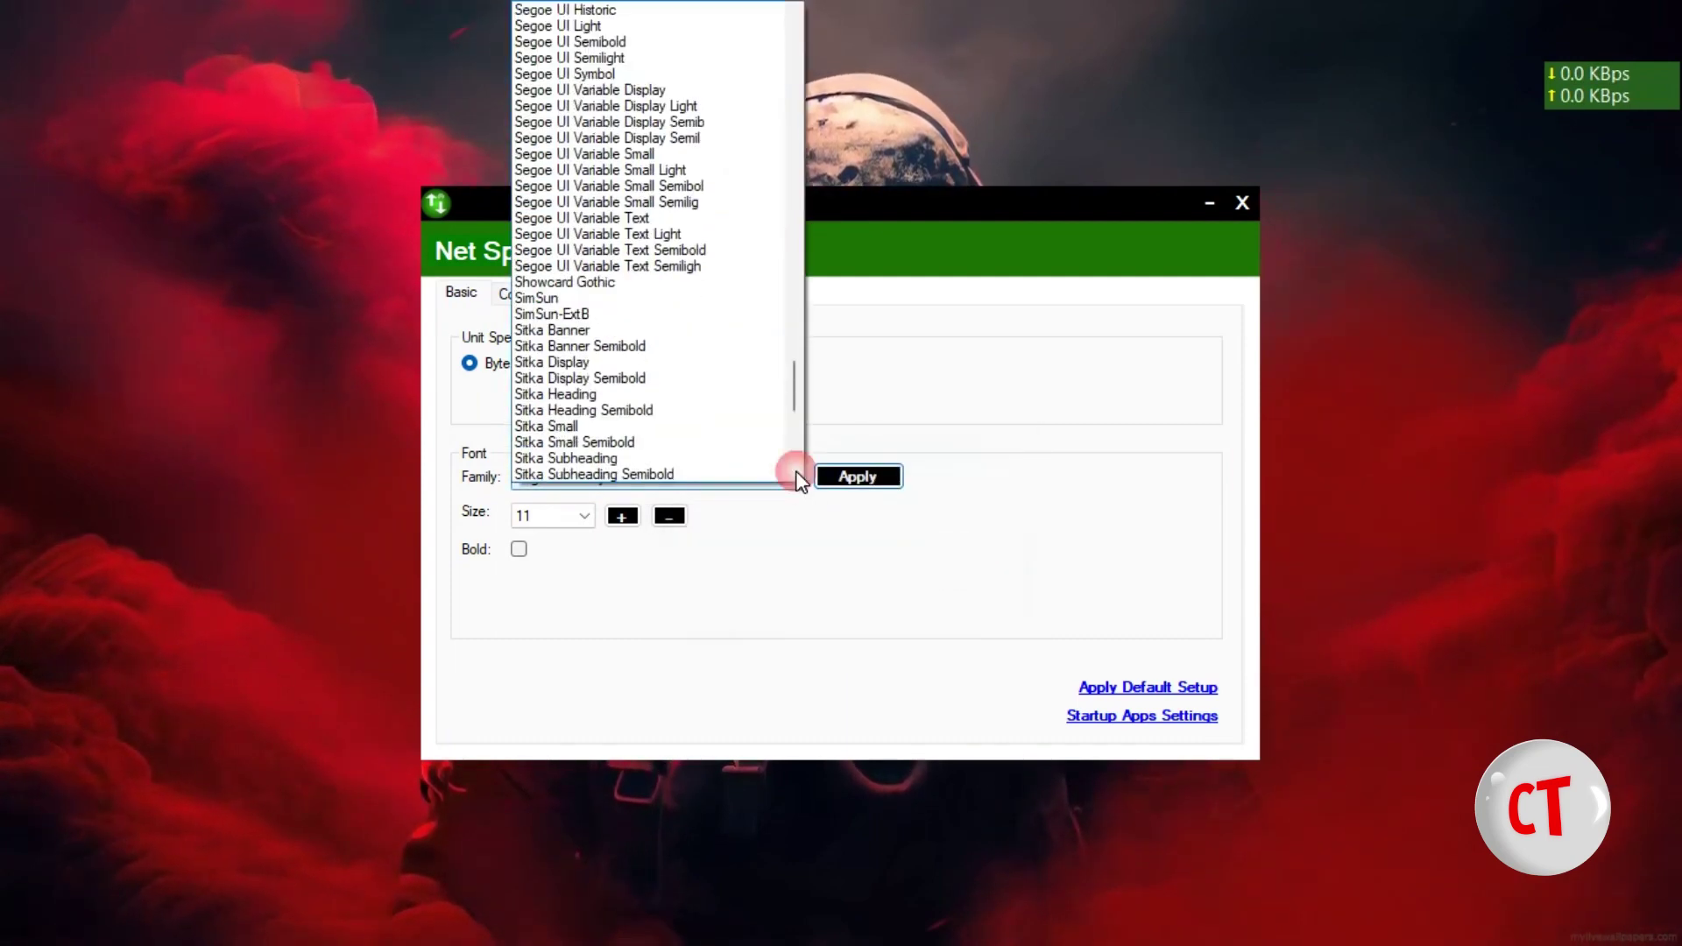
{"action": "scroll", "coordinate": [724, 248], "scroll_direction": "up", "scroll_amount": 3}
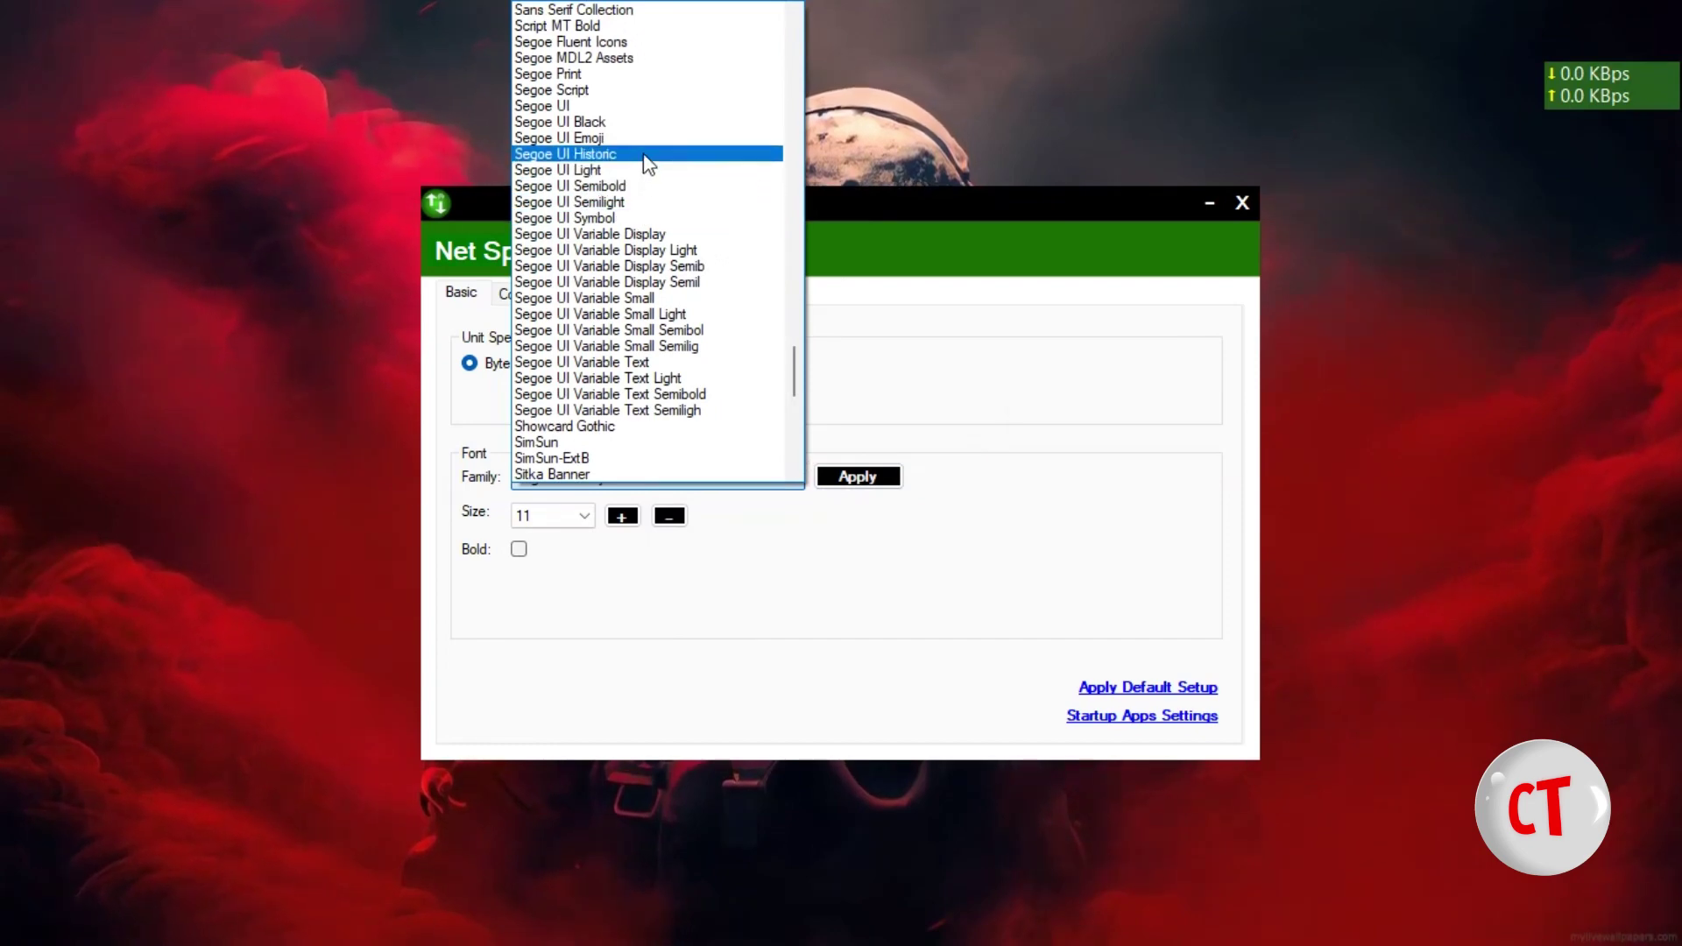
{"action": "left_click", "coordinate": [644, 155]}
{"action": "left_click", "coordinate": [869, 477]}
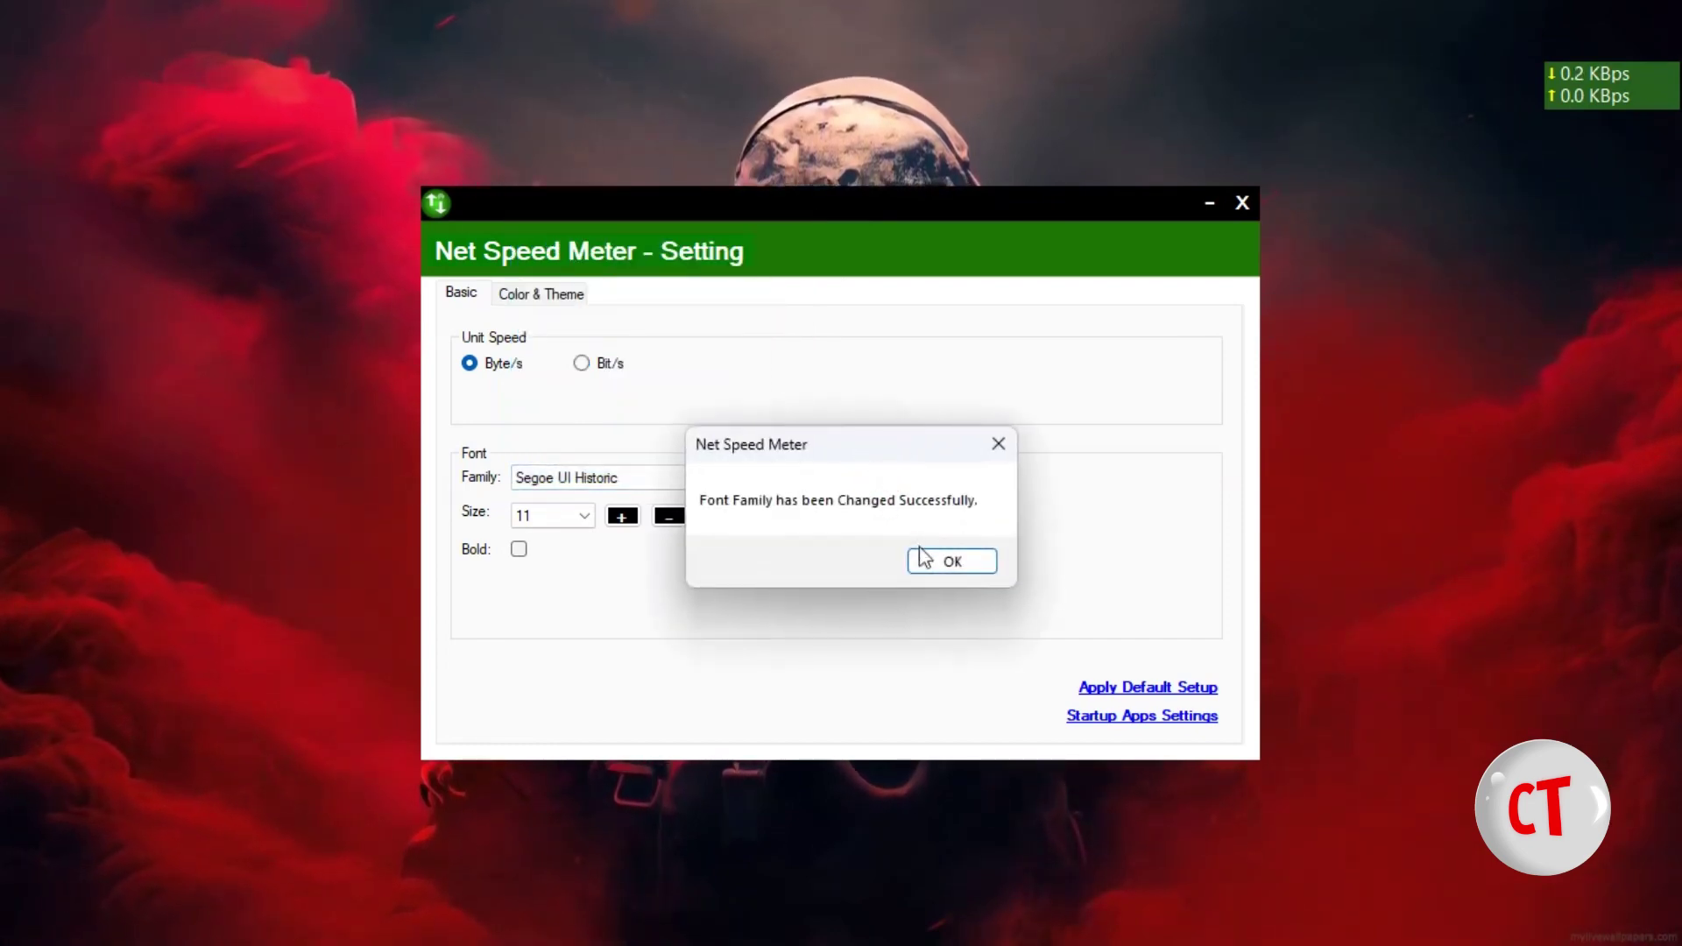
{"action": "left_click", "coordinate": [926, 558]}
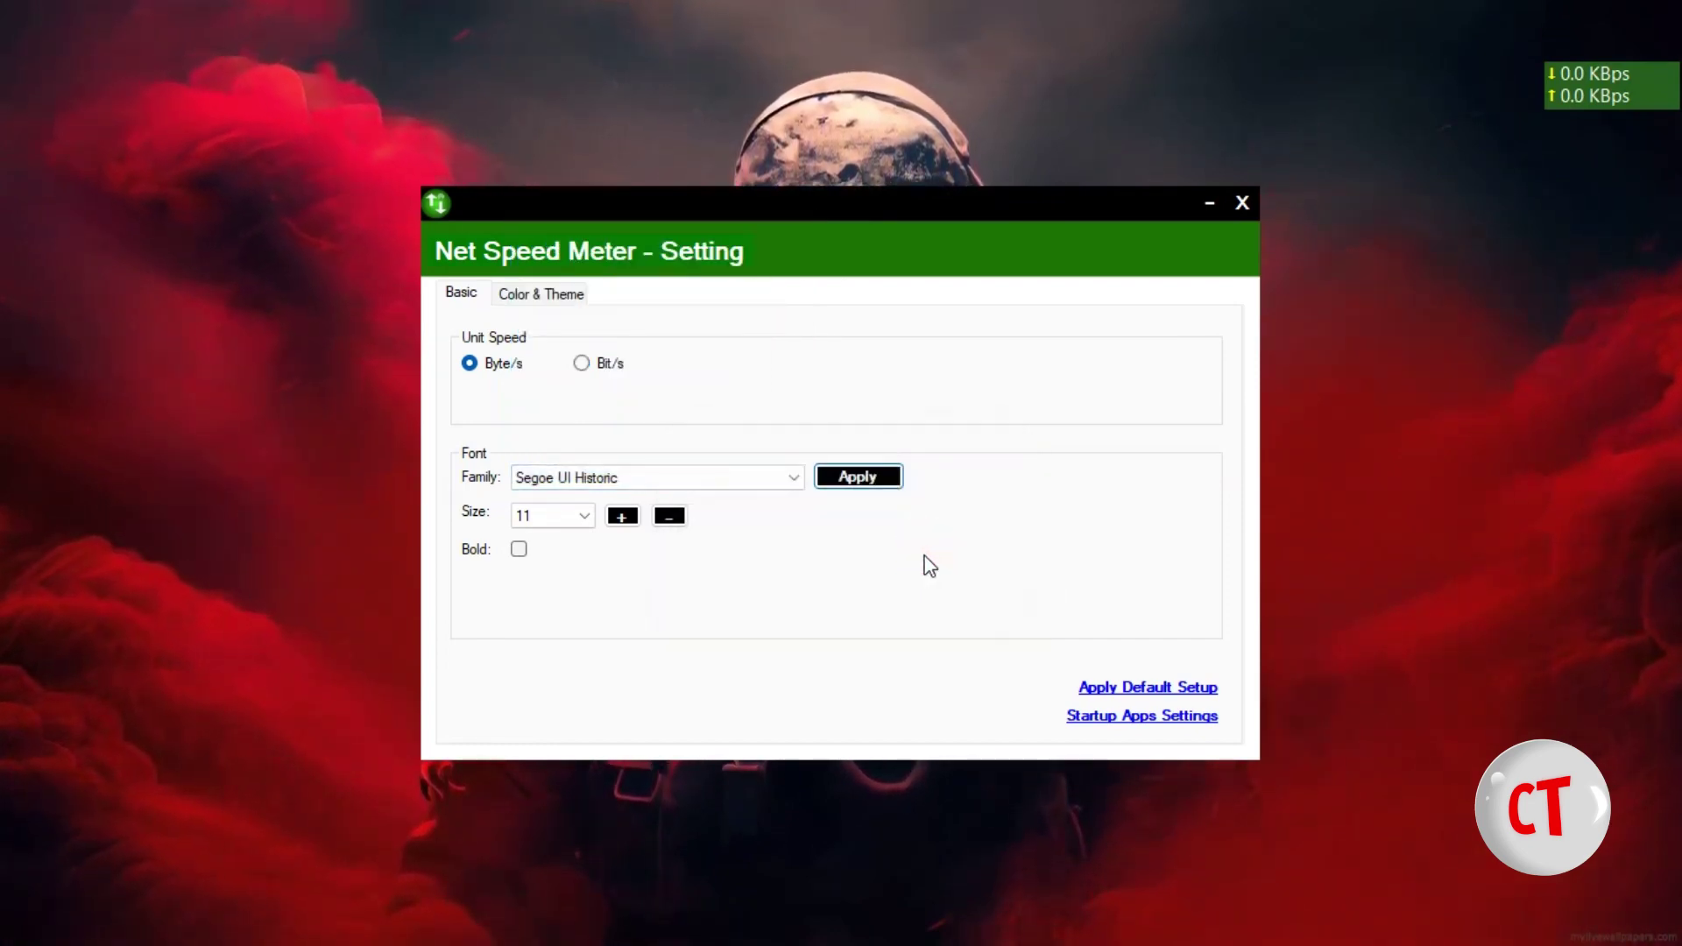
Apply Segoe Script, then finish by applying Segoe UI to the widget.
{"action": "left_click", "coordinate": [762, 481]}
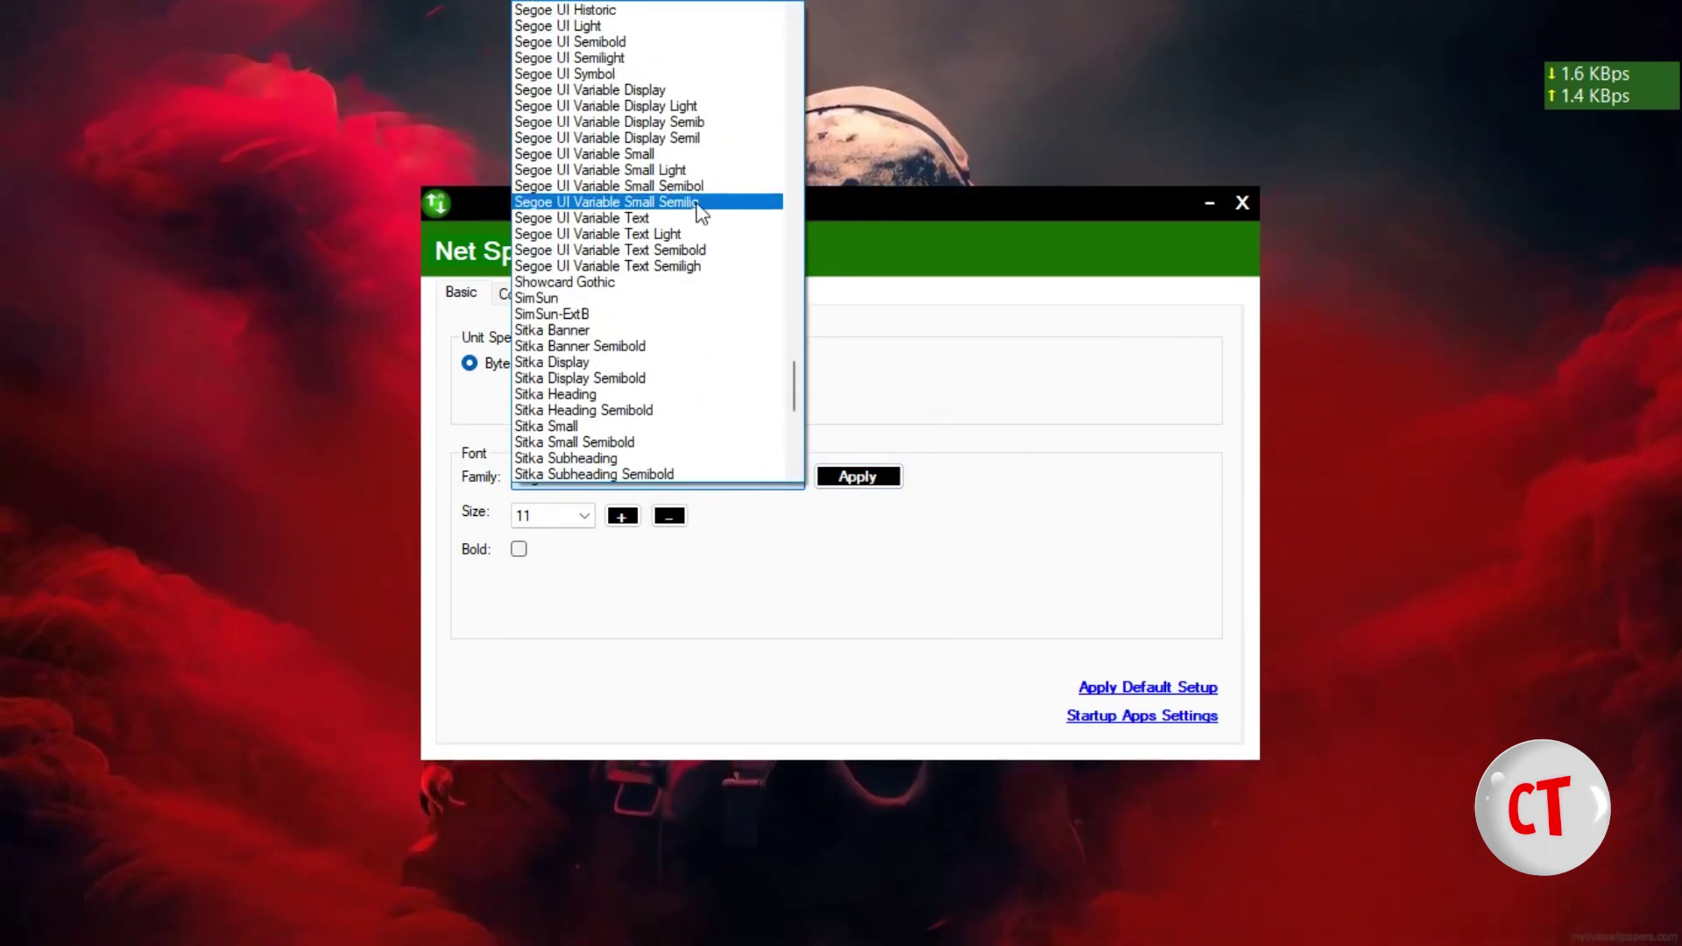
{"action": "scroll", "coordinate": [697, 219], "scroll_direction": "up", "scroll_amount": 3}
{"action": "scroll", "coordinate": [696, 219], "scroll_direction": "up", "scroll_amount": 3}
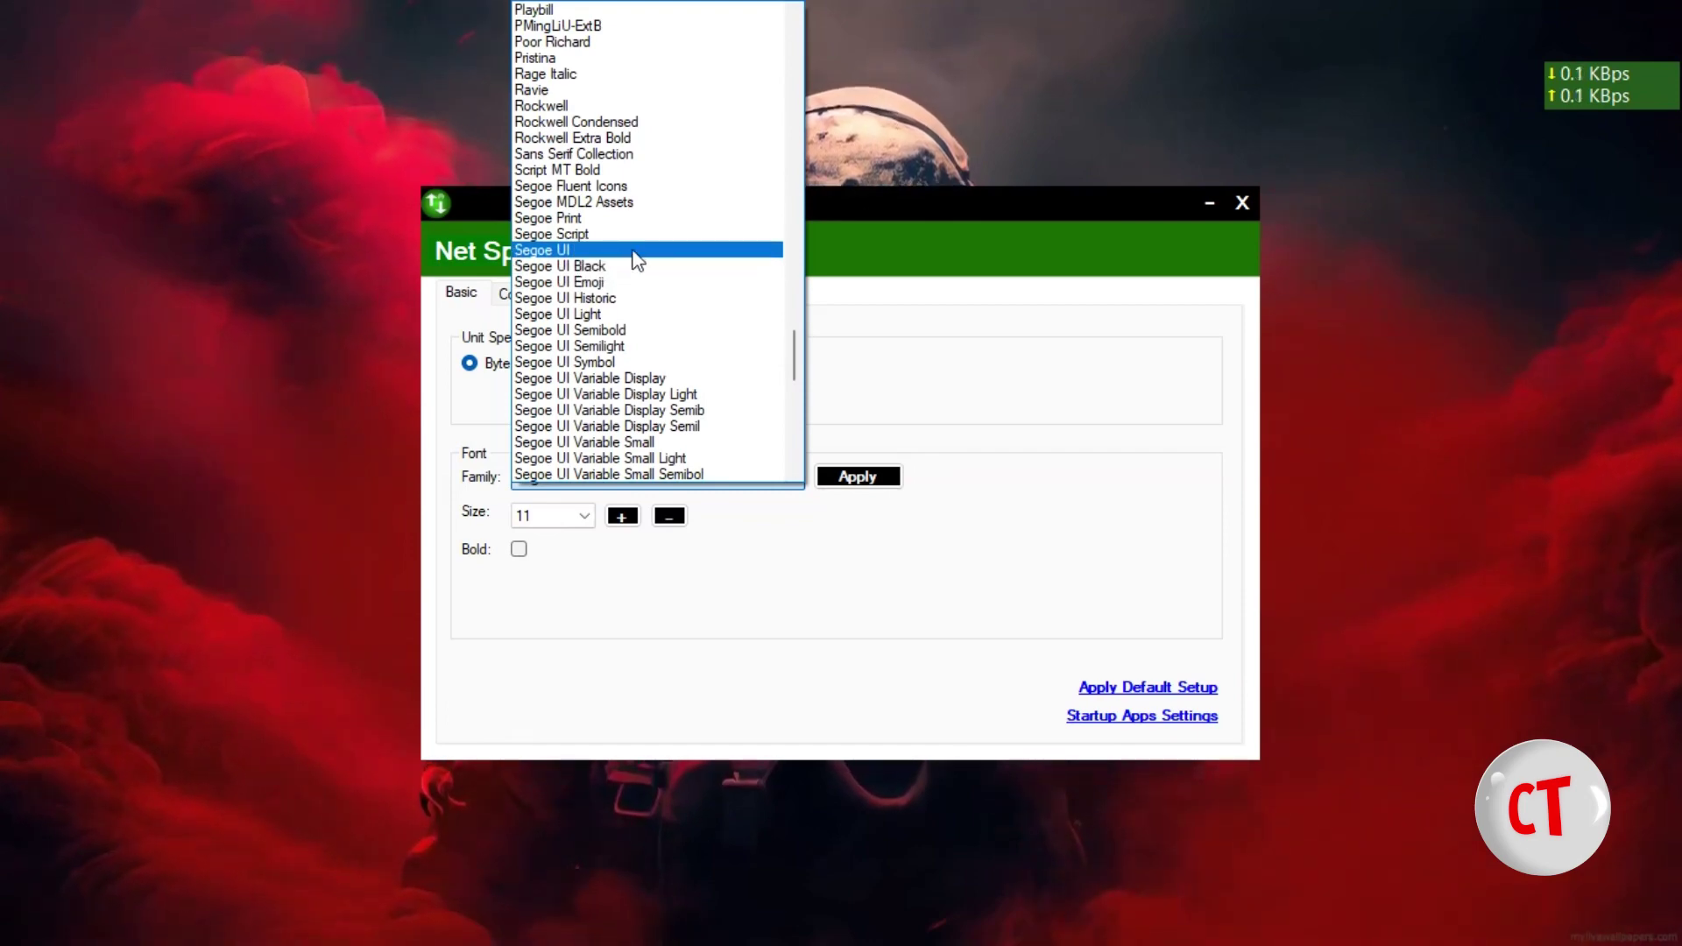
{"action": "left_click", "coordinate": [979, 436]}
{"action": "left_click", "coordinate": [872, 477]}
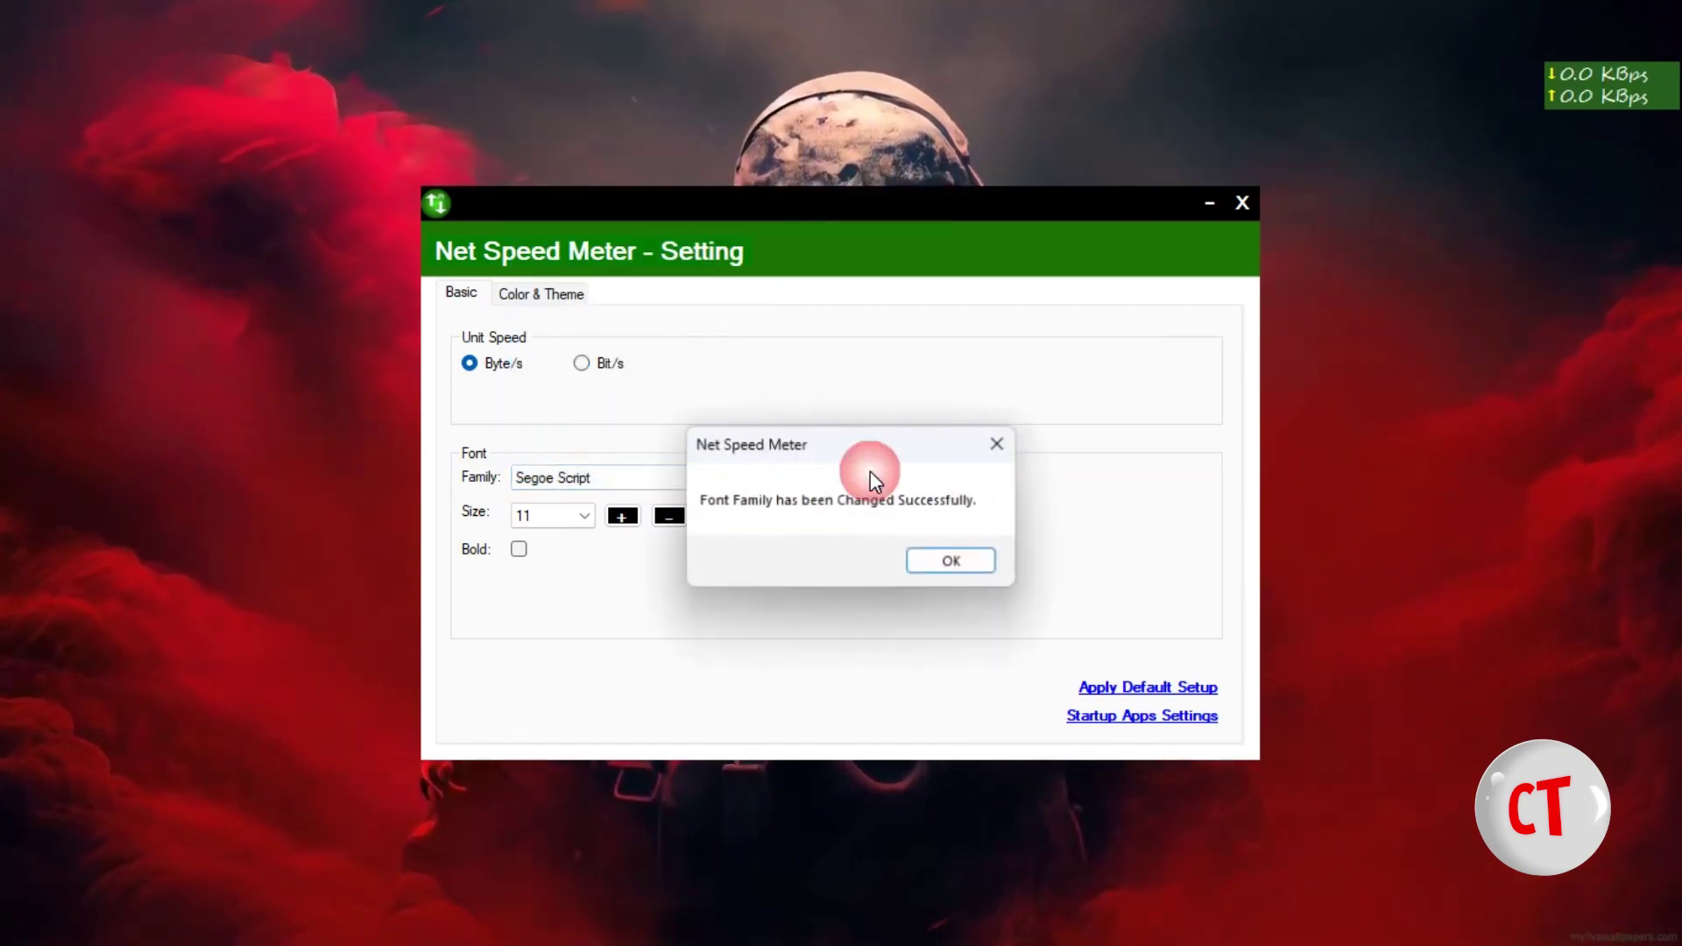
{"action": "left_click", "coordinate": [937, 547]}
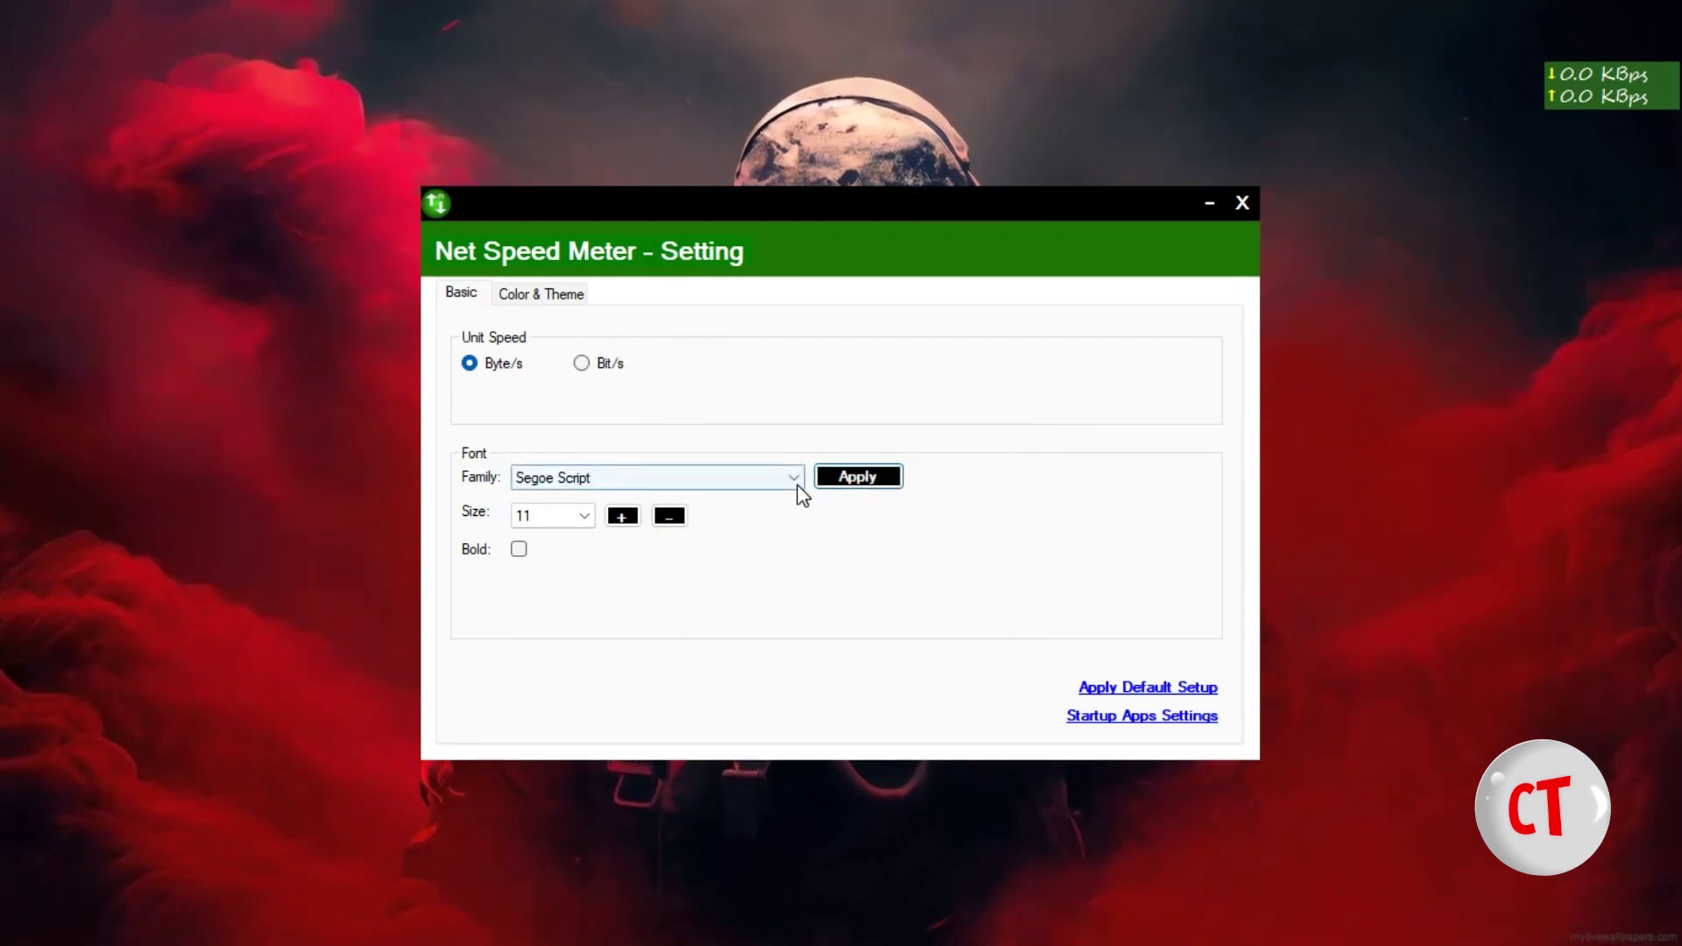
{"action": "left_click", "coordinate": [794, 481]}
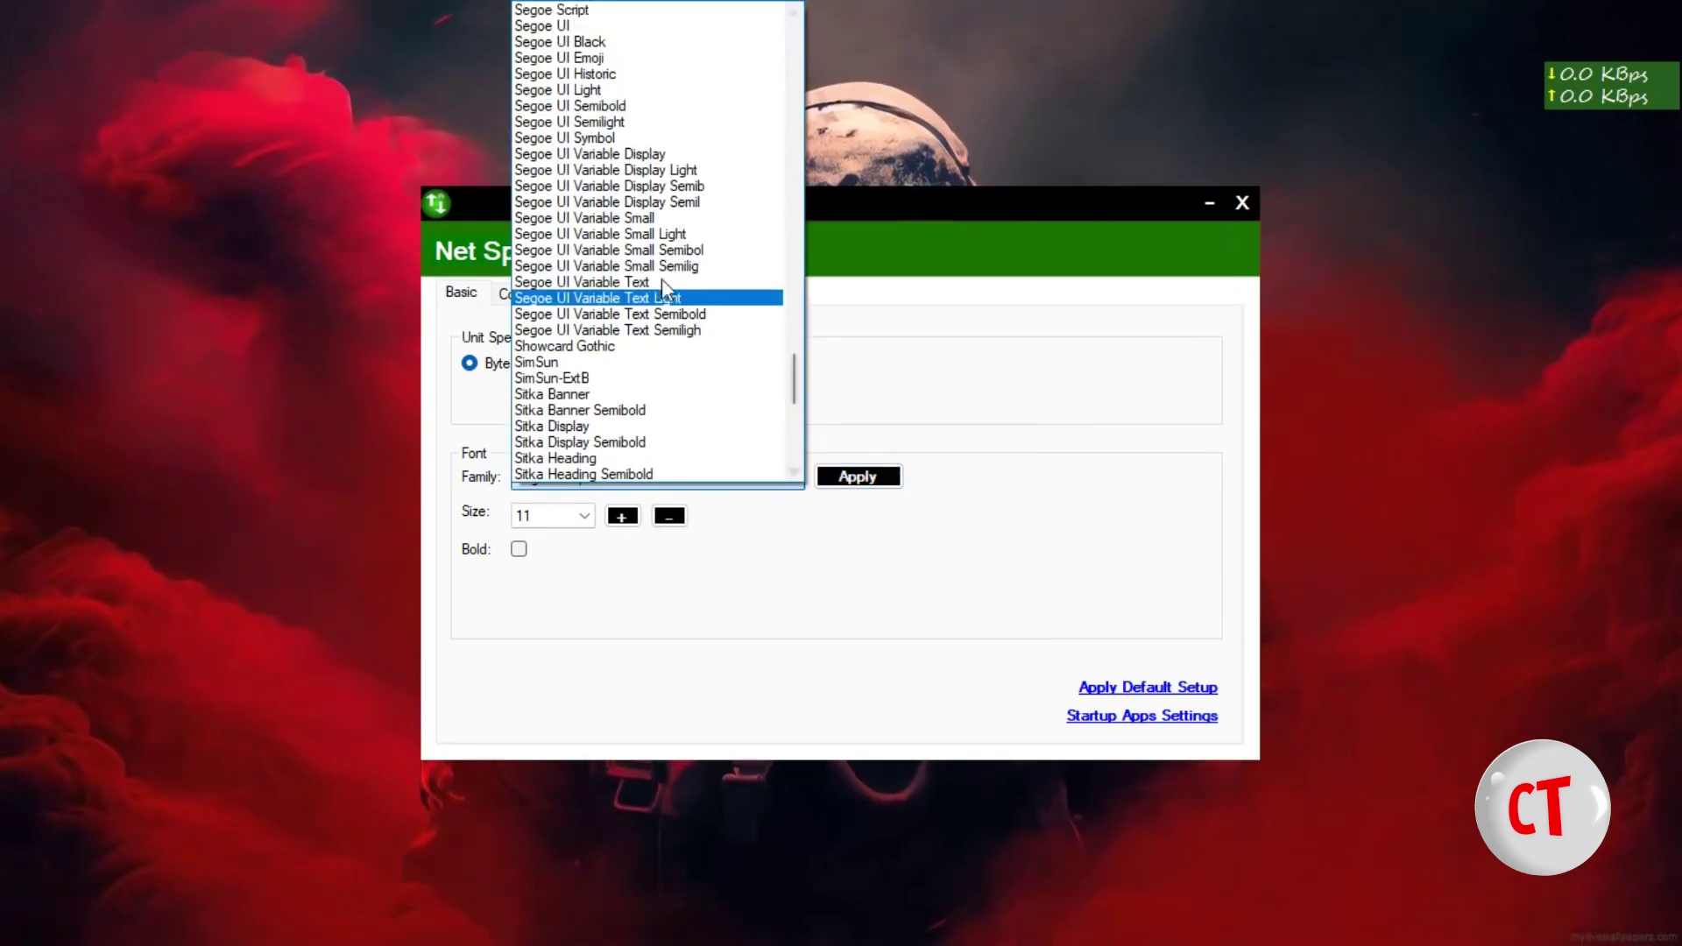
{"action": "left_click", "coordinate": [596, 26]}
{"action": "left_click", "coordinate": [885, 476]}
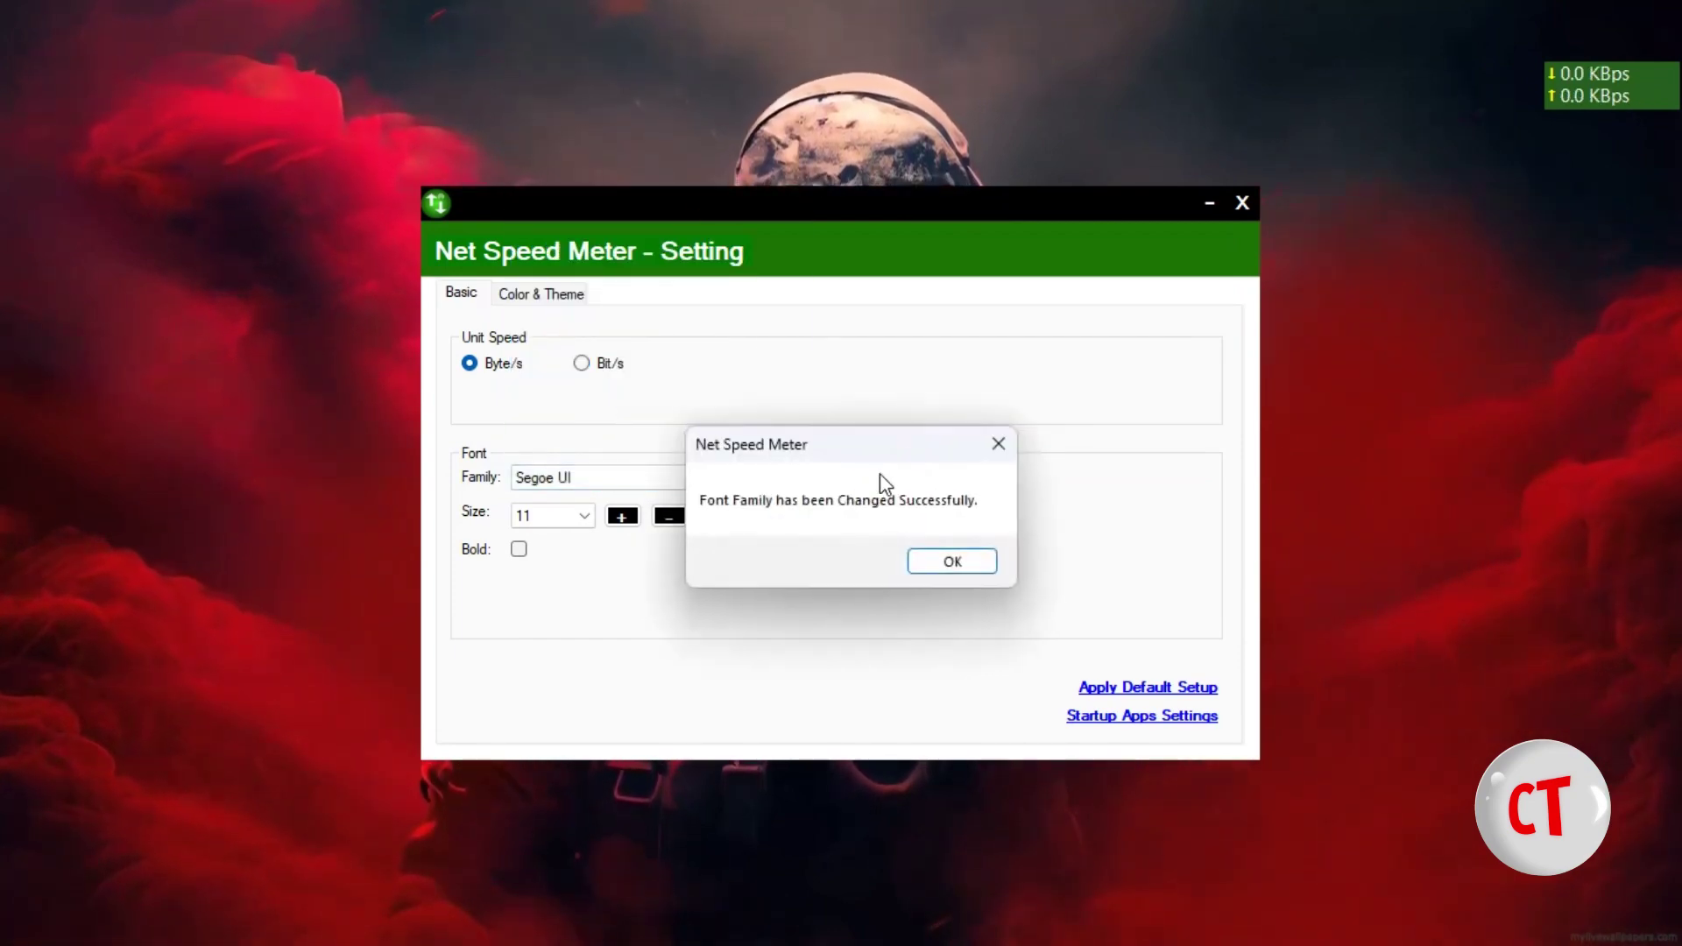
Set the widget text size to 38, then 16, then back to 11.
{"action": "left_click", "coordinate": [977, 567]}
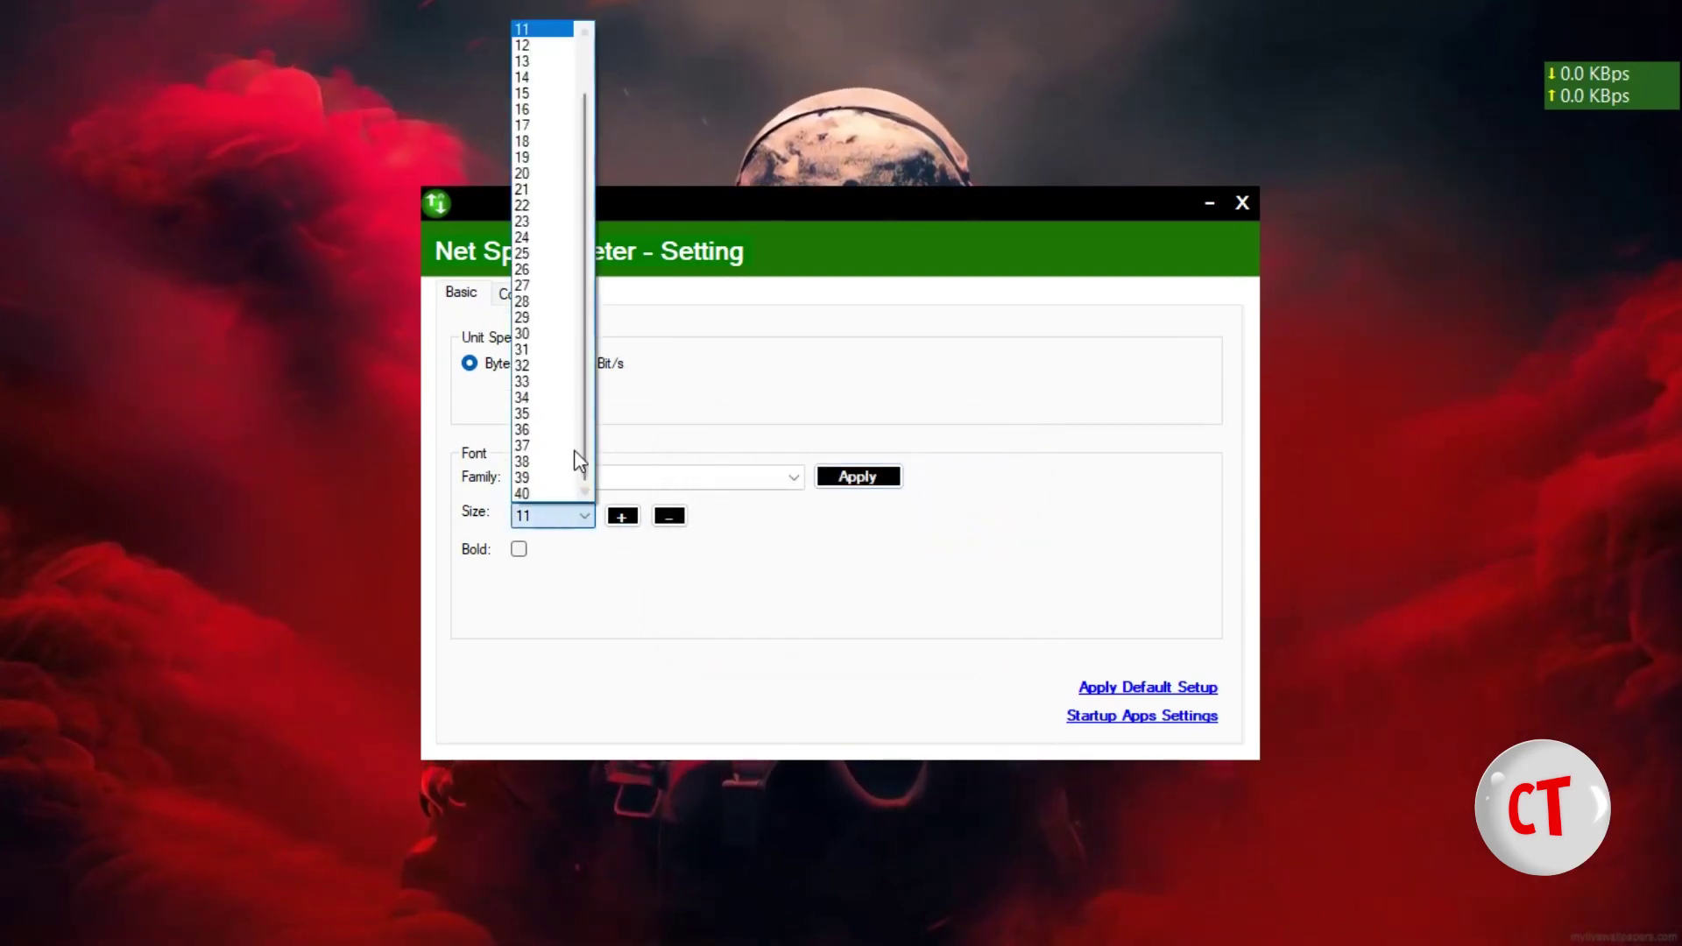
{"action": "left_click", "coordinate": [550, 462]}
{"action": "left_click", "coordinate": [577, 516]}
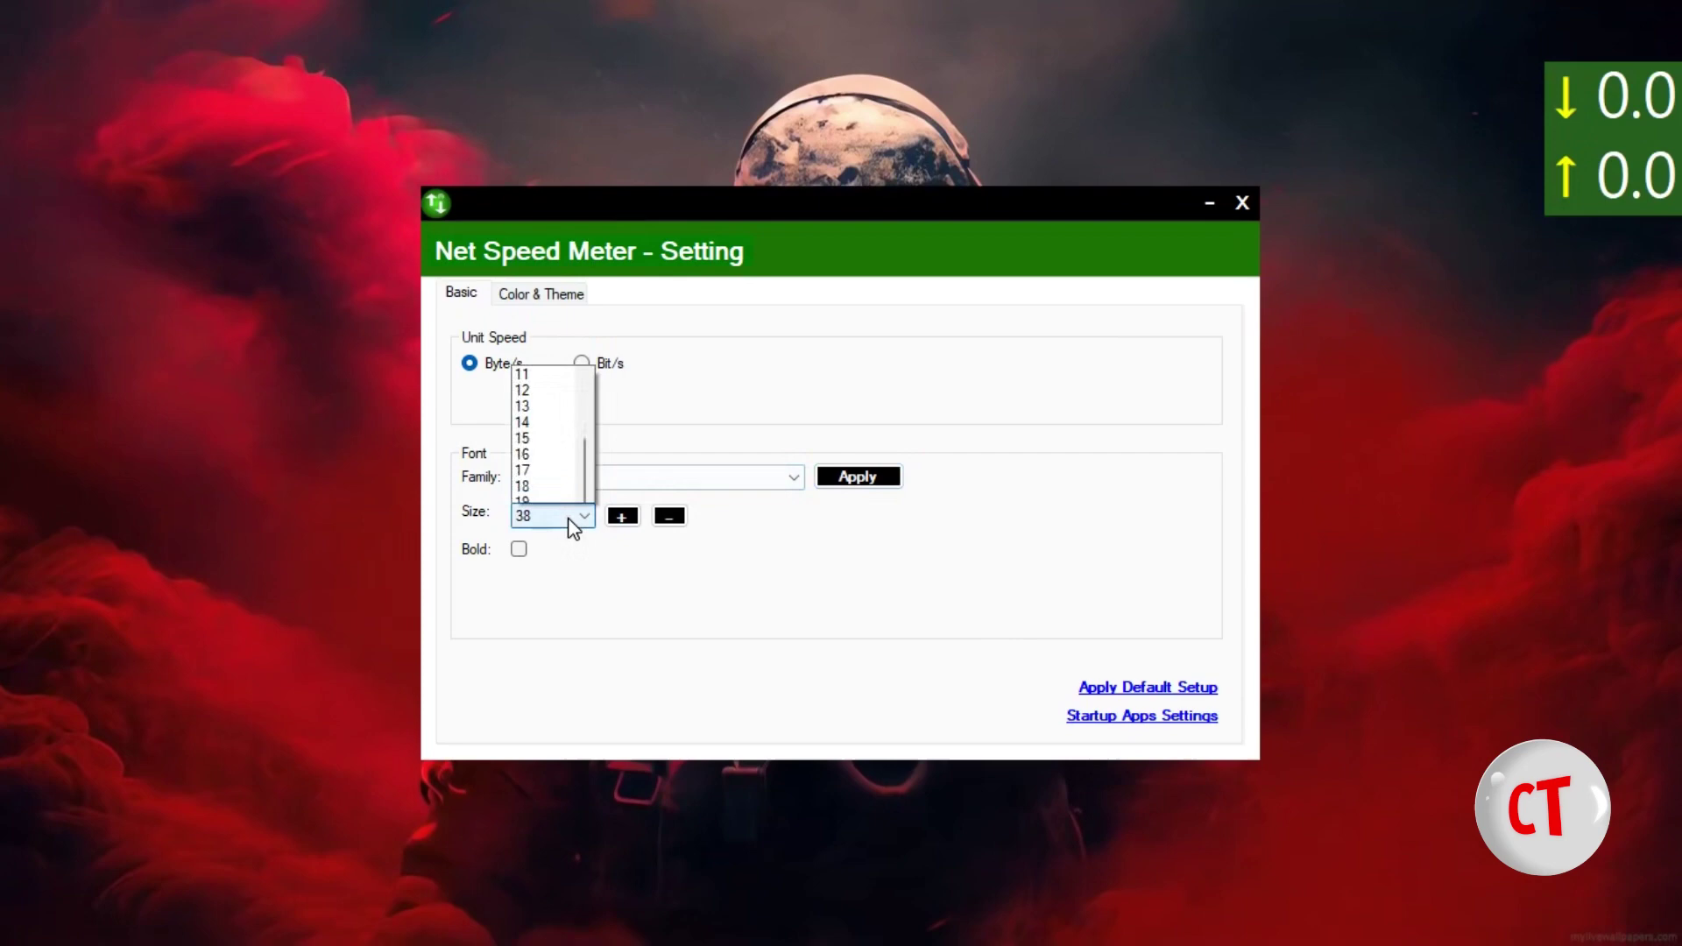
{"action": "left_click", "coordinate": [543, 109]}
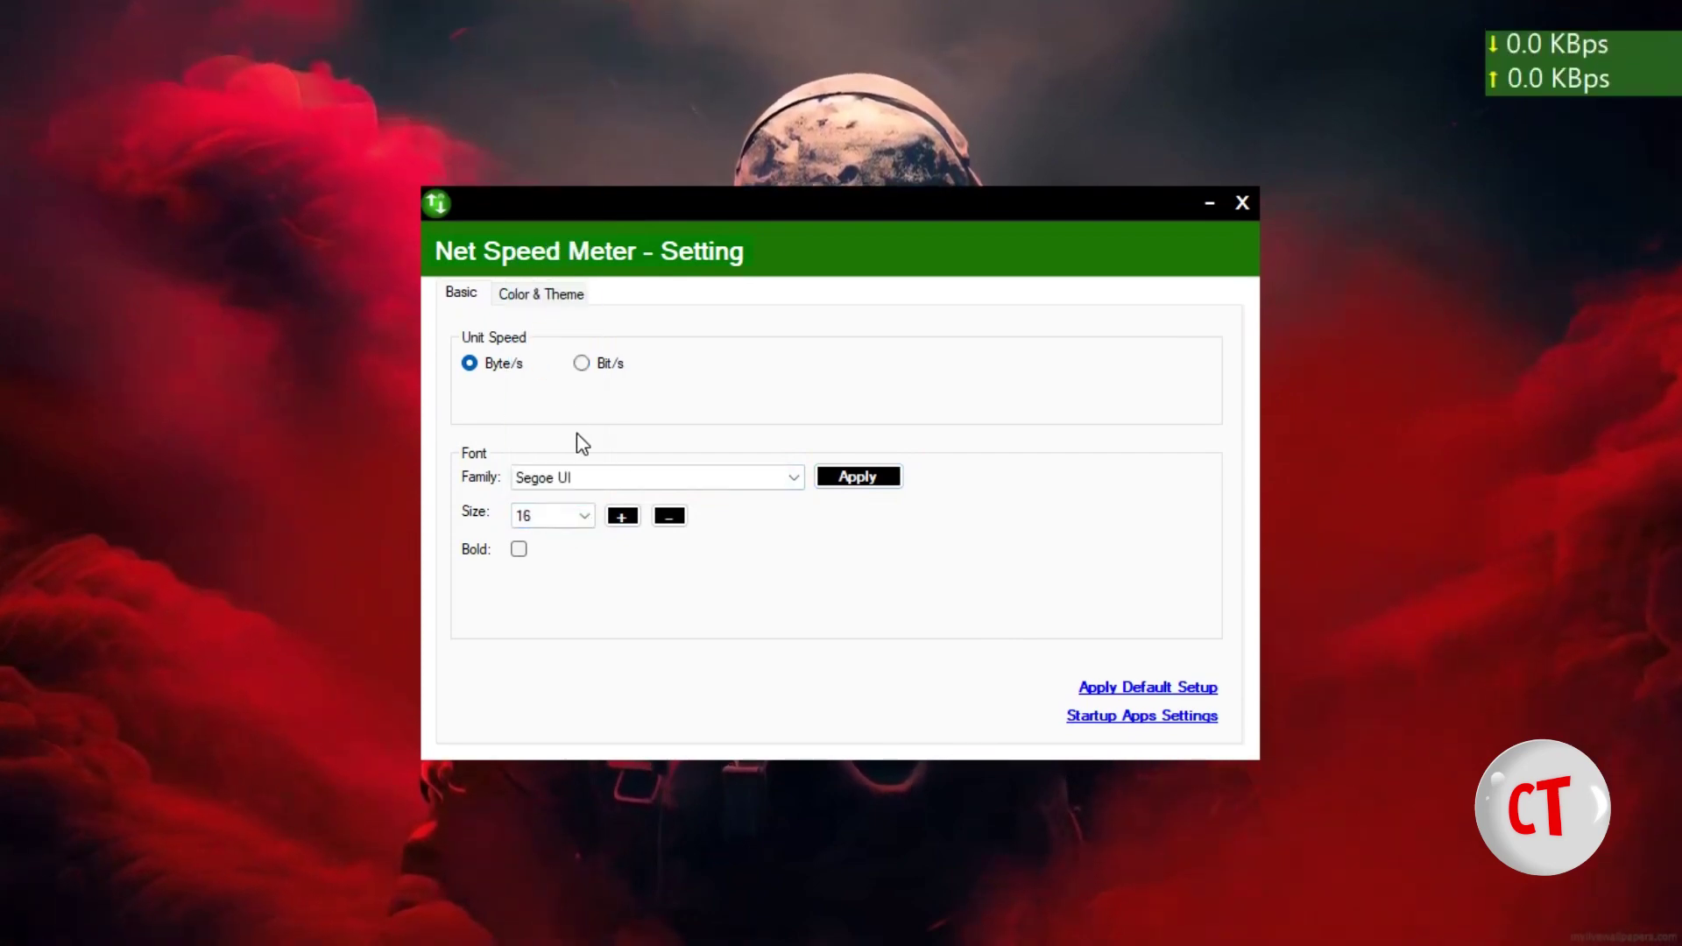
{"action": "left_click", "coordinate": [584, 517]}
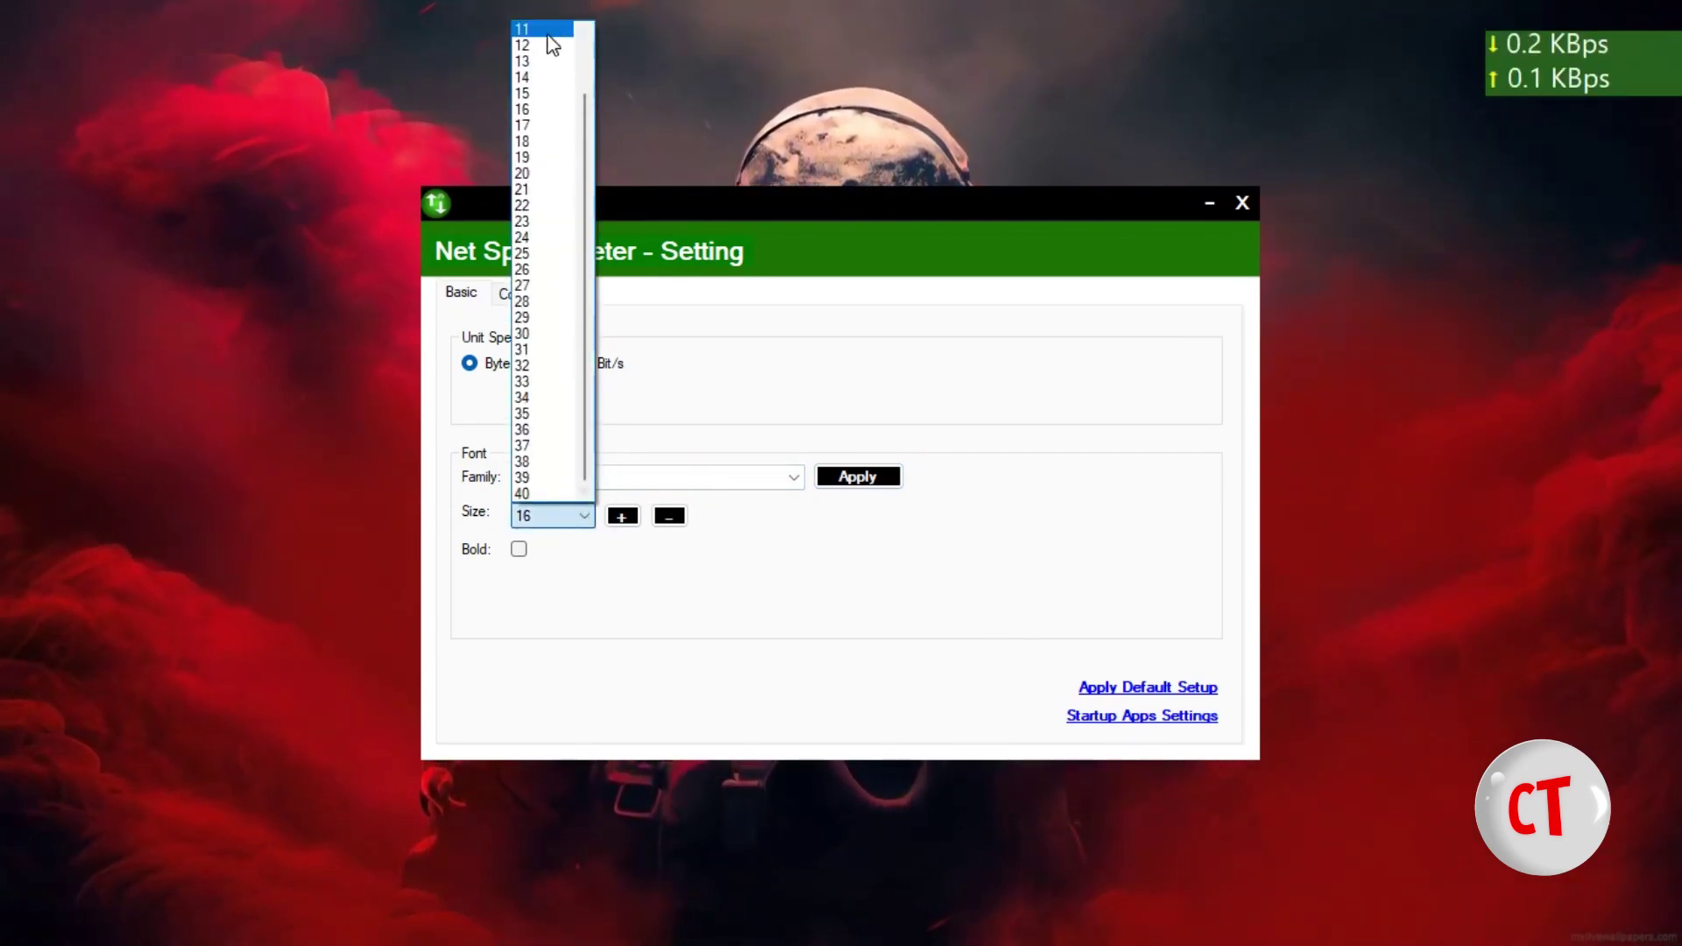
{"action": "left_click", "coordinate": [548, 32]}
Test the size + and − buttons, then drag the widget slightly down and right.
{"action": "left_click", "coordinate": [622, 517]}
{"action": "left_click", "coordinate": [622, 517]}
{"action": "left_click", "coordinate": [623, 517]}
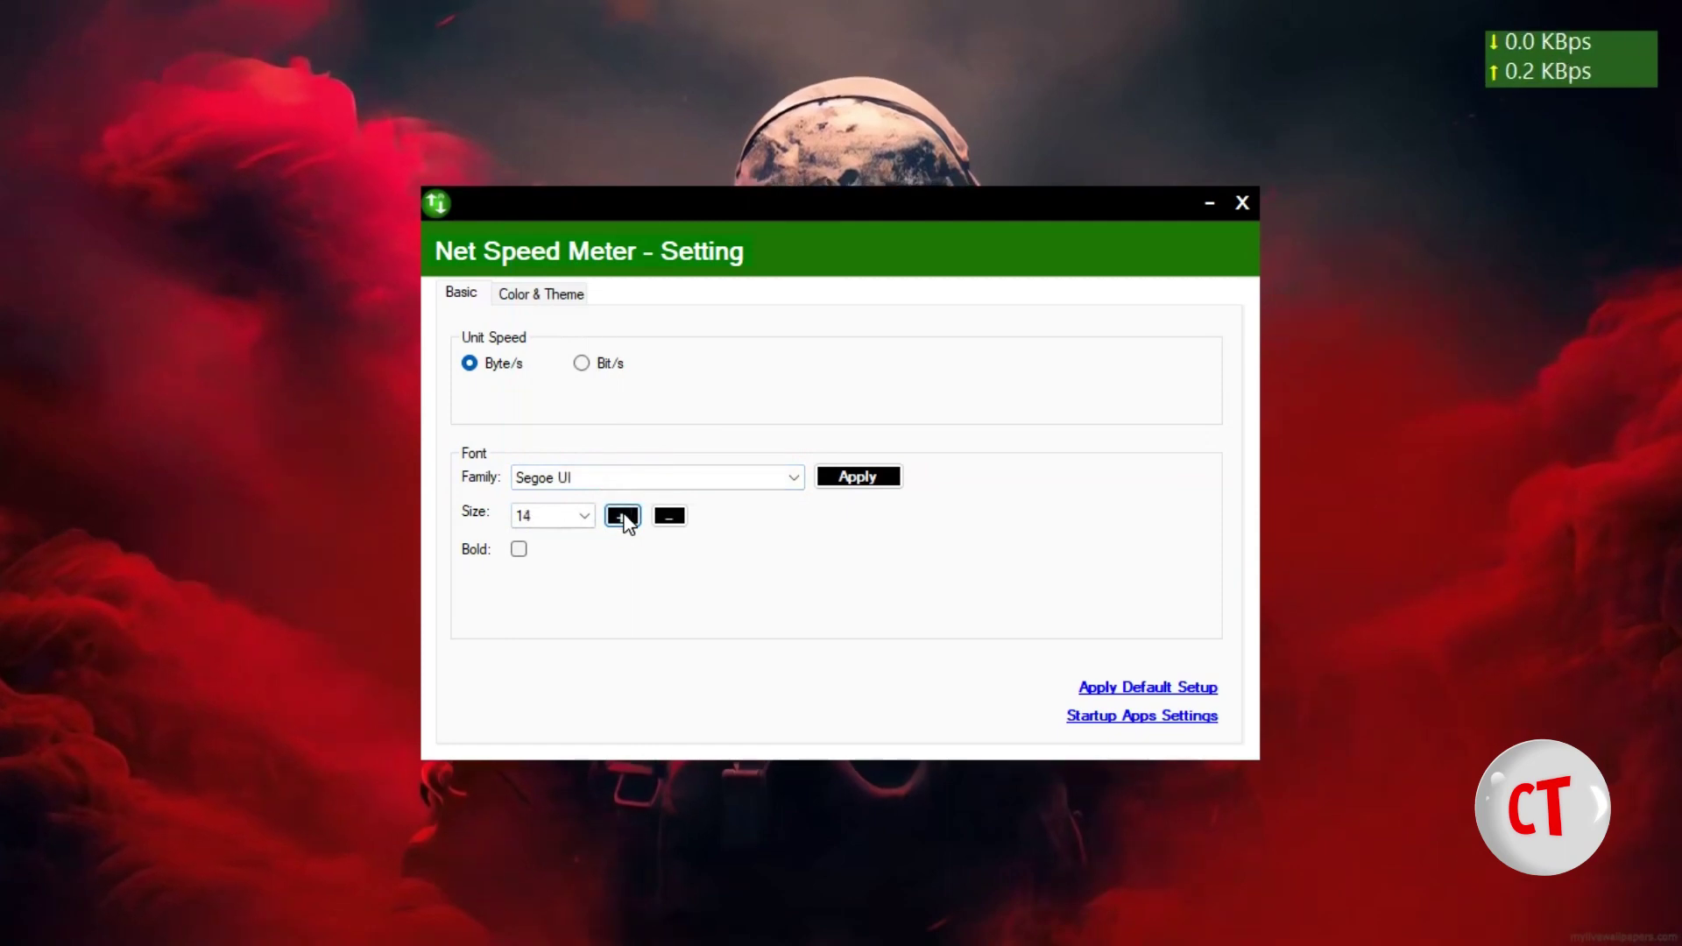
{"action": "left_click", "coordinate": [622, 517]}
{"action": "left_click", "coordinate": [666, 518]}
{"action": "left_click", "coordinate": [666, 518]}
{"action": "left_click", "coordinate": [666, 518]}
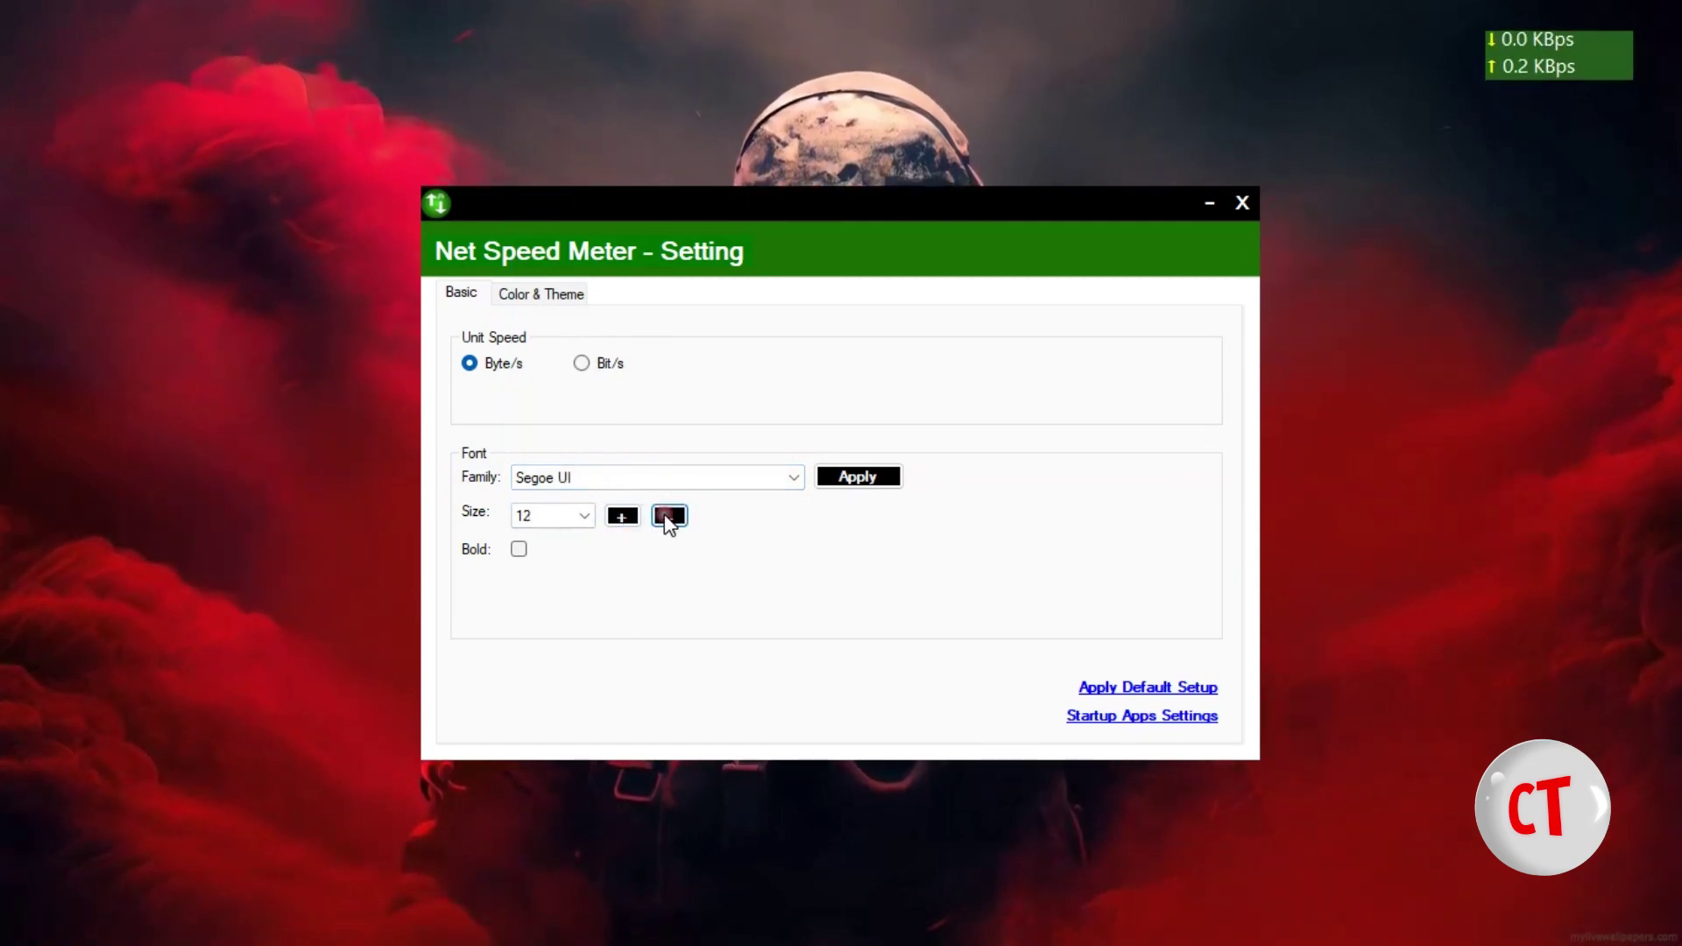
{"action": "left_click_drag", "start_coordinate": [1539, 54], "coordinate": [1607, 85]}
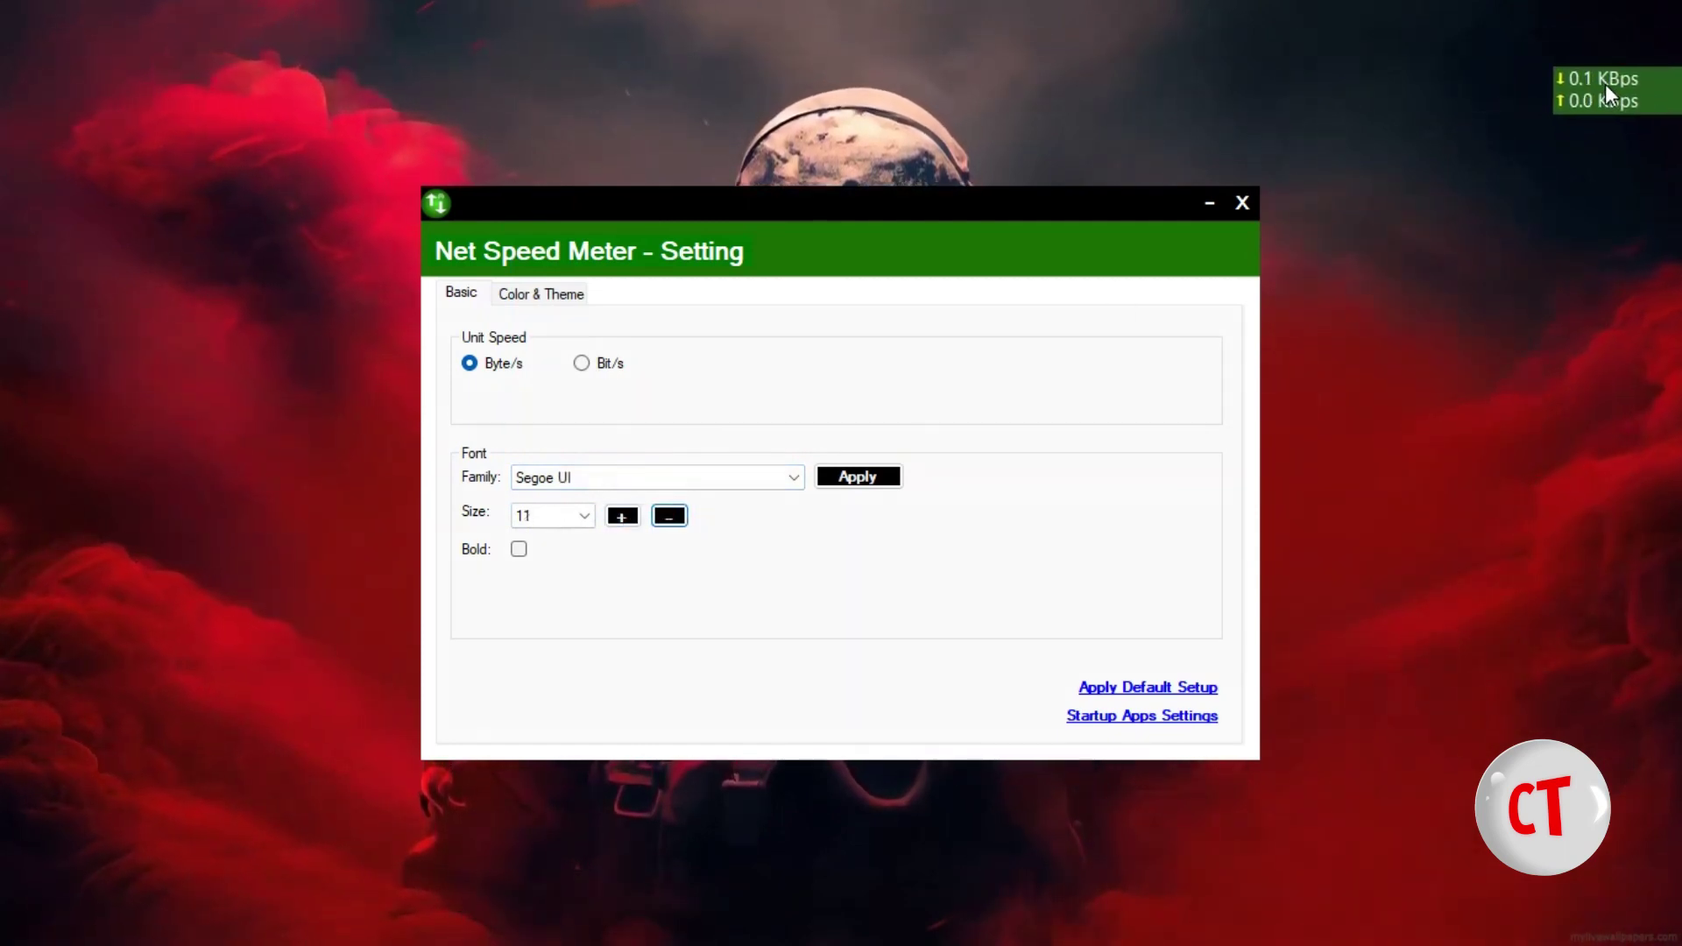
Preview Black, White, Blue, Transparent and Background themes, then set Custom with a black background.
{"action": "left_click", "coordinate": [541, 294]}
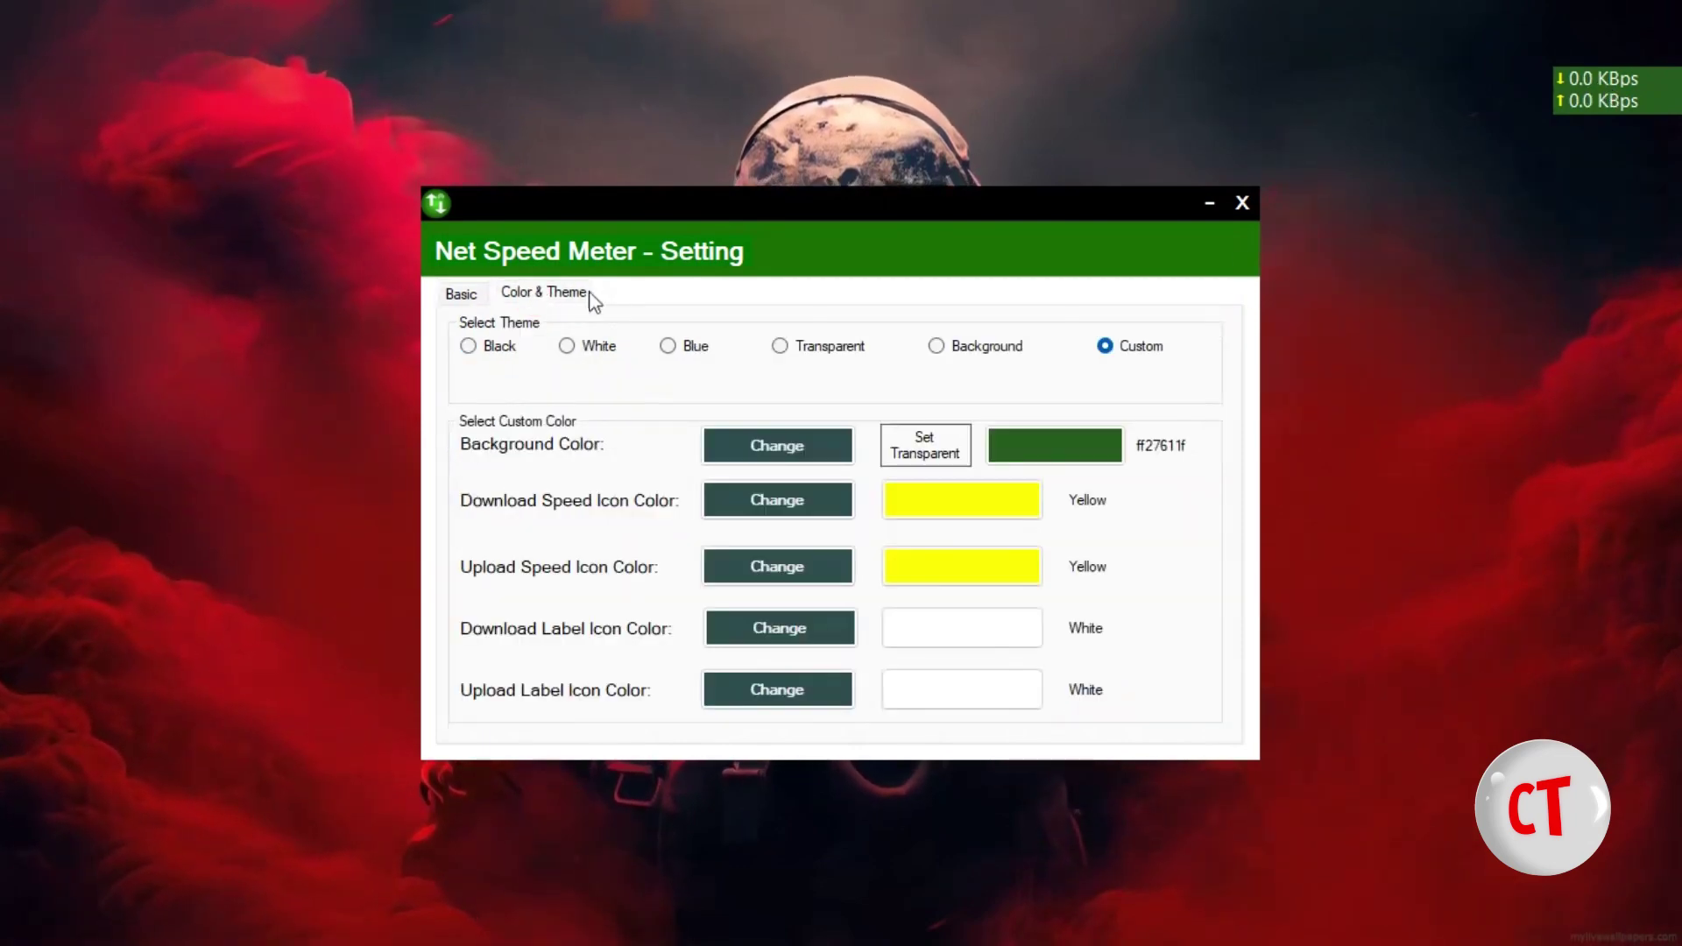
{"action": "left_click", "coordinate": [469, 347]}
{"action": "left_click", "coordinate": [592, 364]}
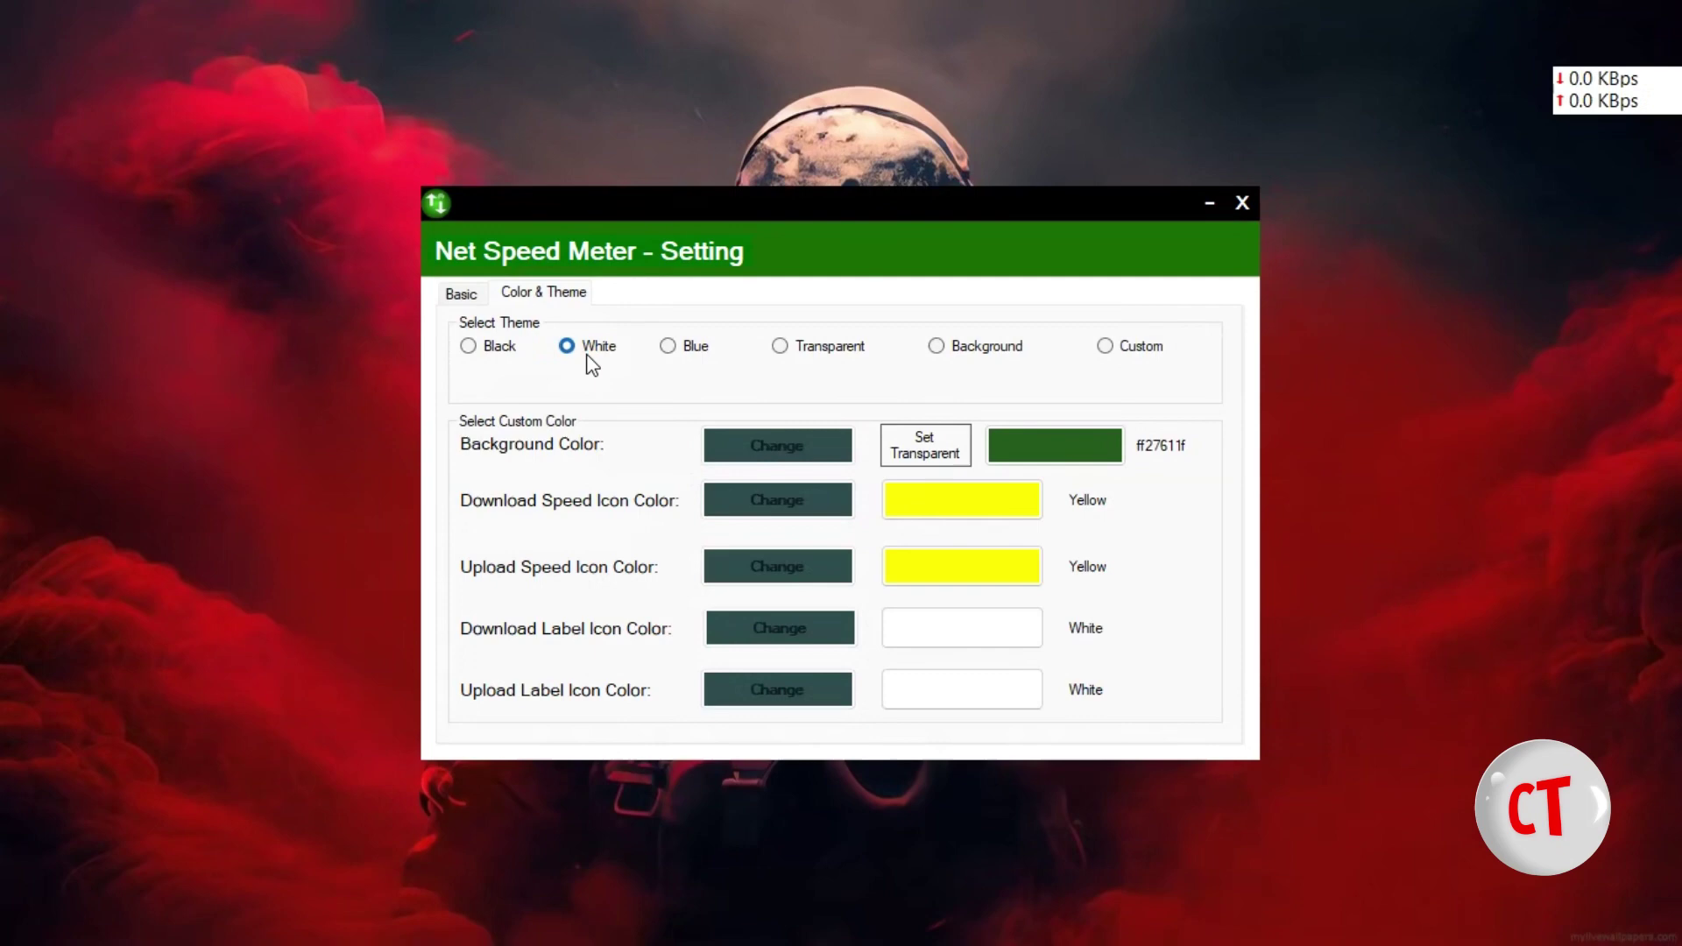
{"action": "left_click", "coordinate": [694, 361]}
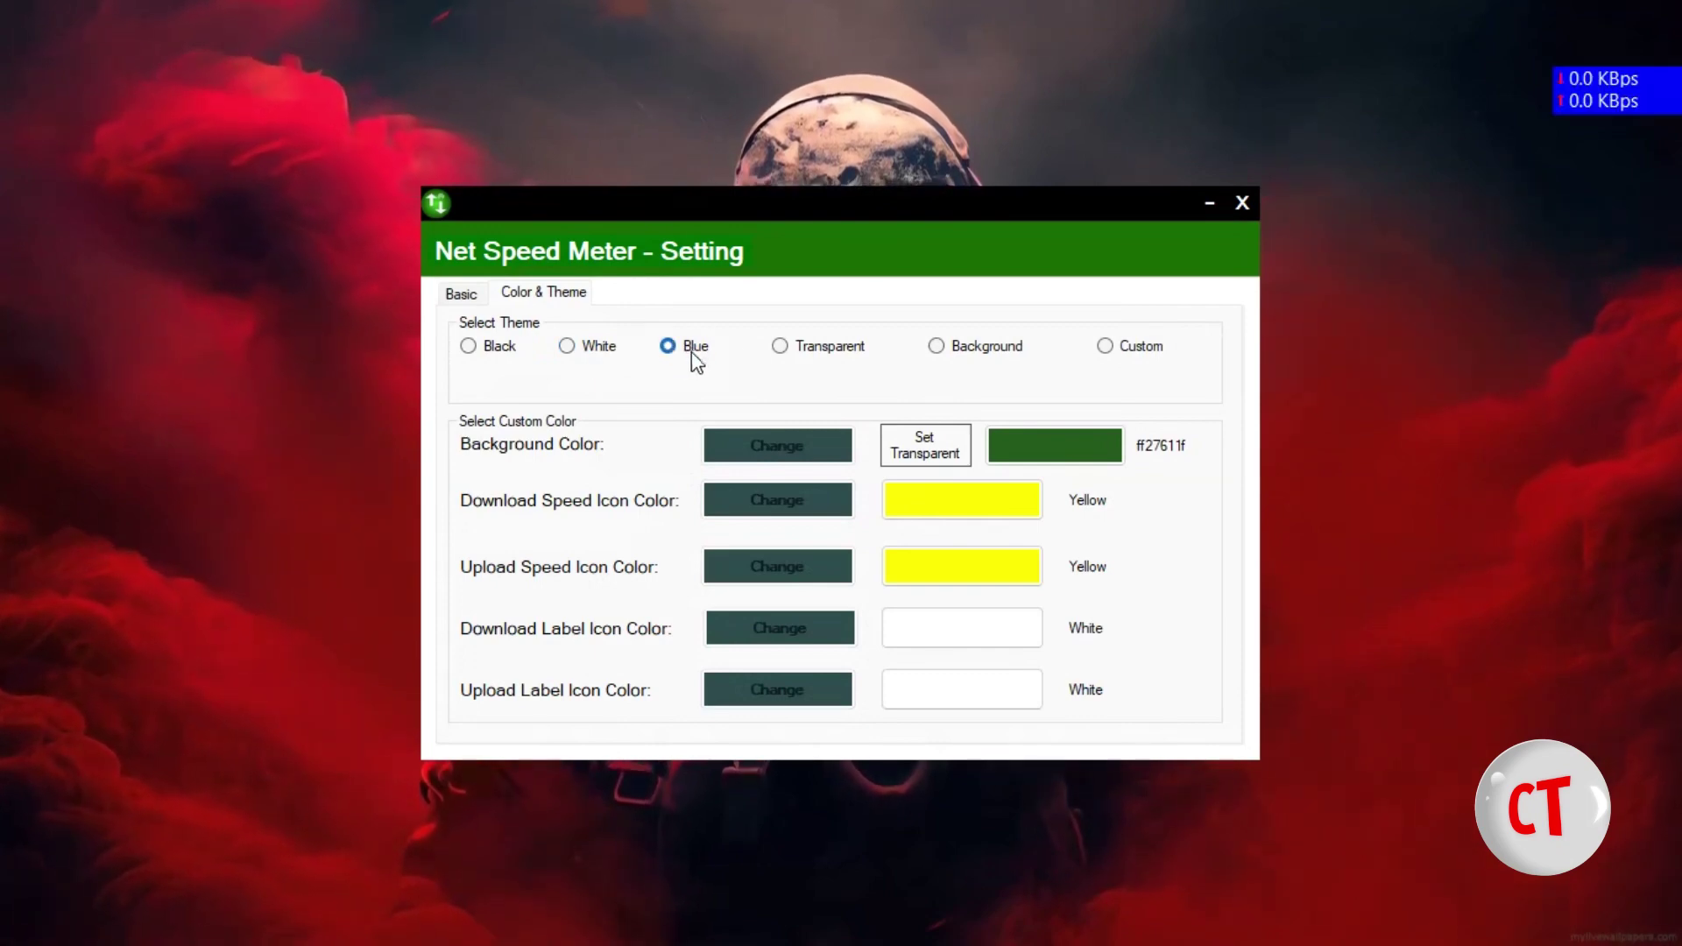
{"action": "left_click", "coordinate": [796, 353]}
{"action": "left_click", "coordinate": [978, 352]}
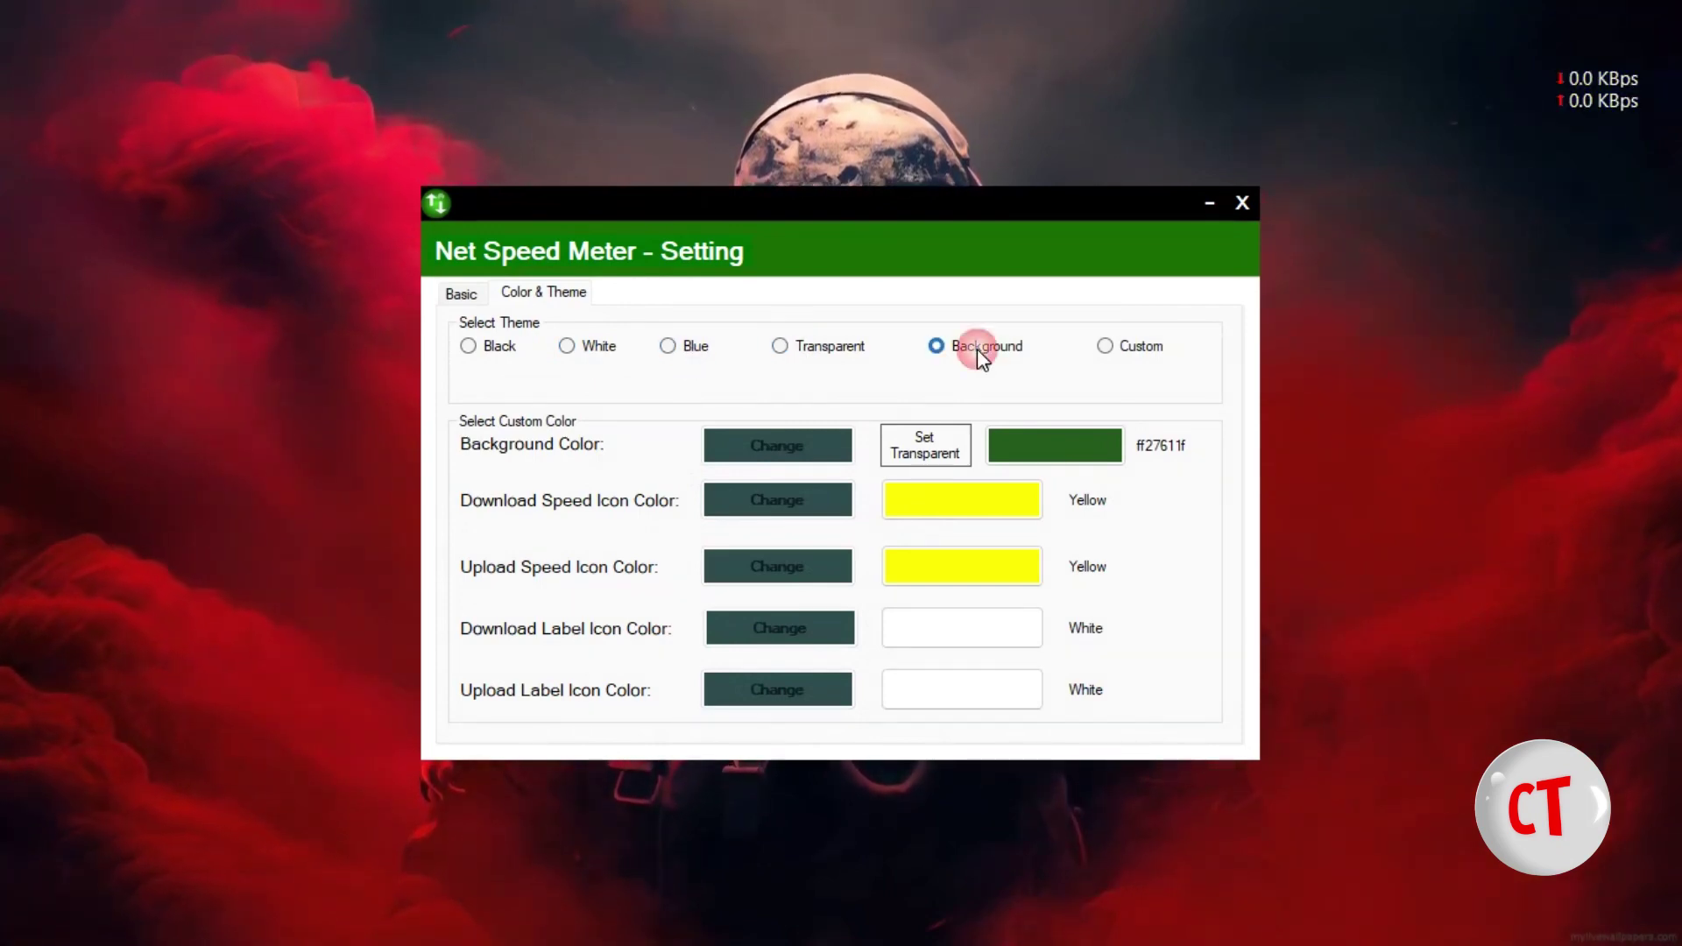
{"action": "left_click", "coordinate": [1098, 350]}
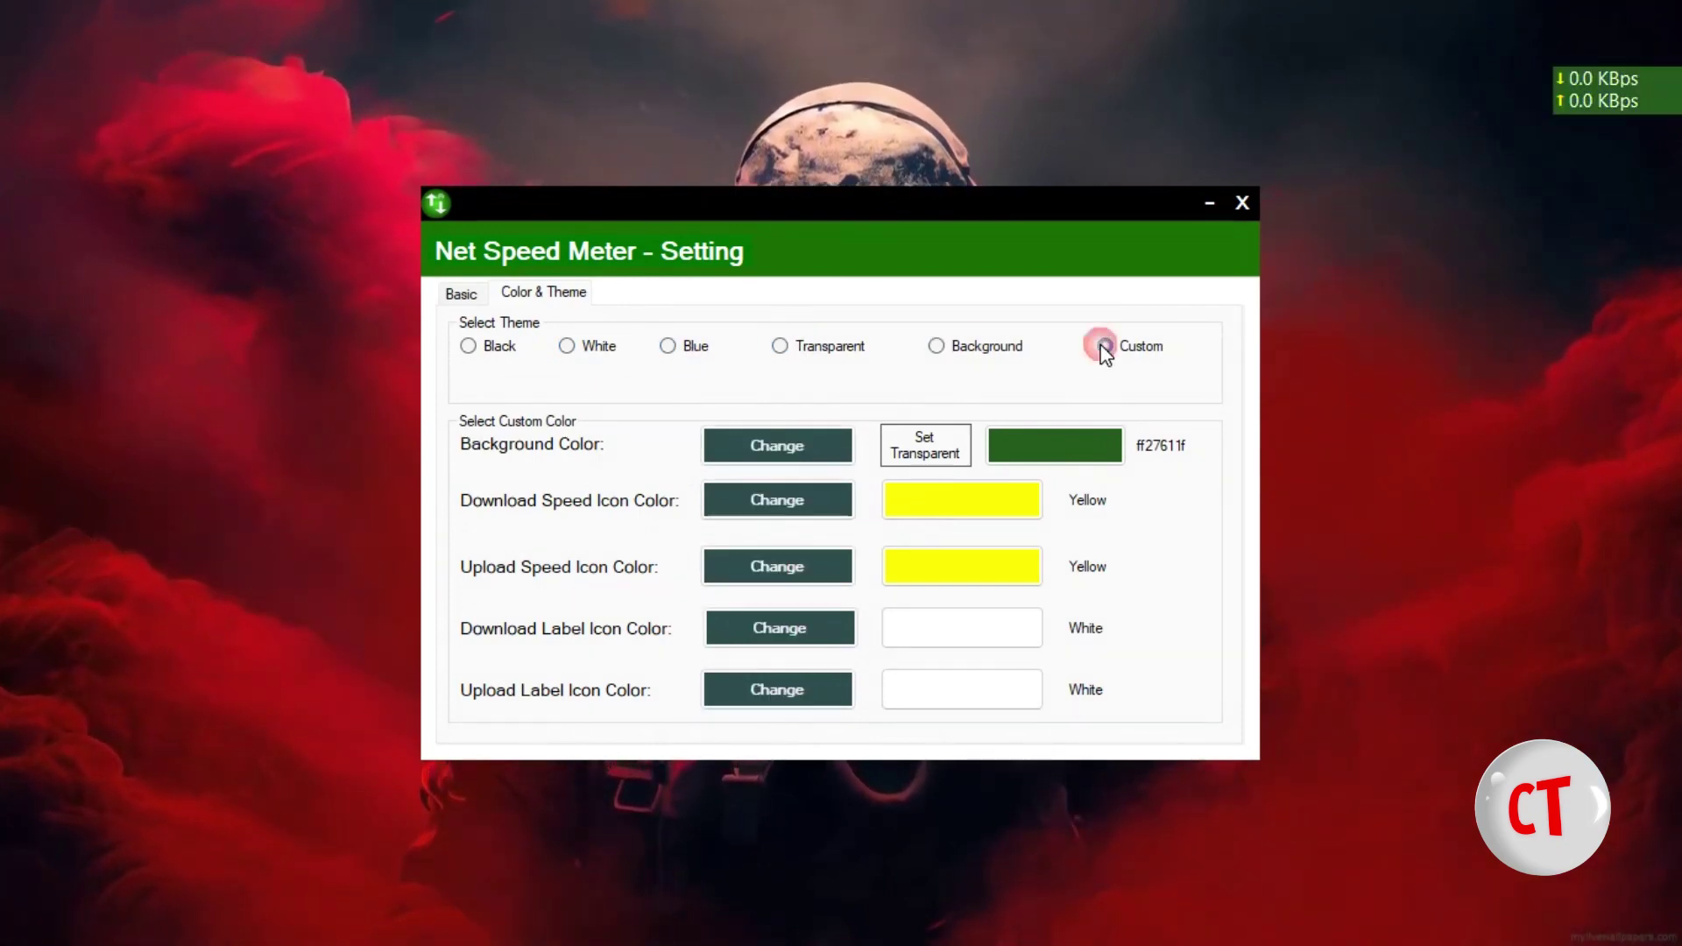
{"action": "left_click", "coordinate": [793, 446]}
{"action": "left_click", "coordinate": [750, 561]}
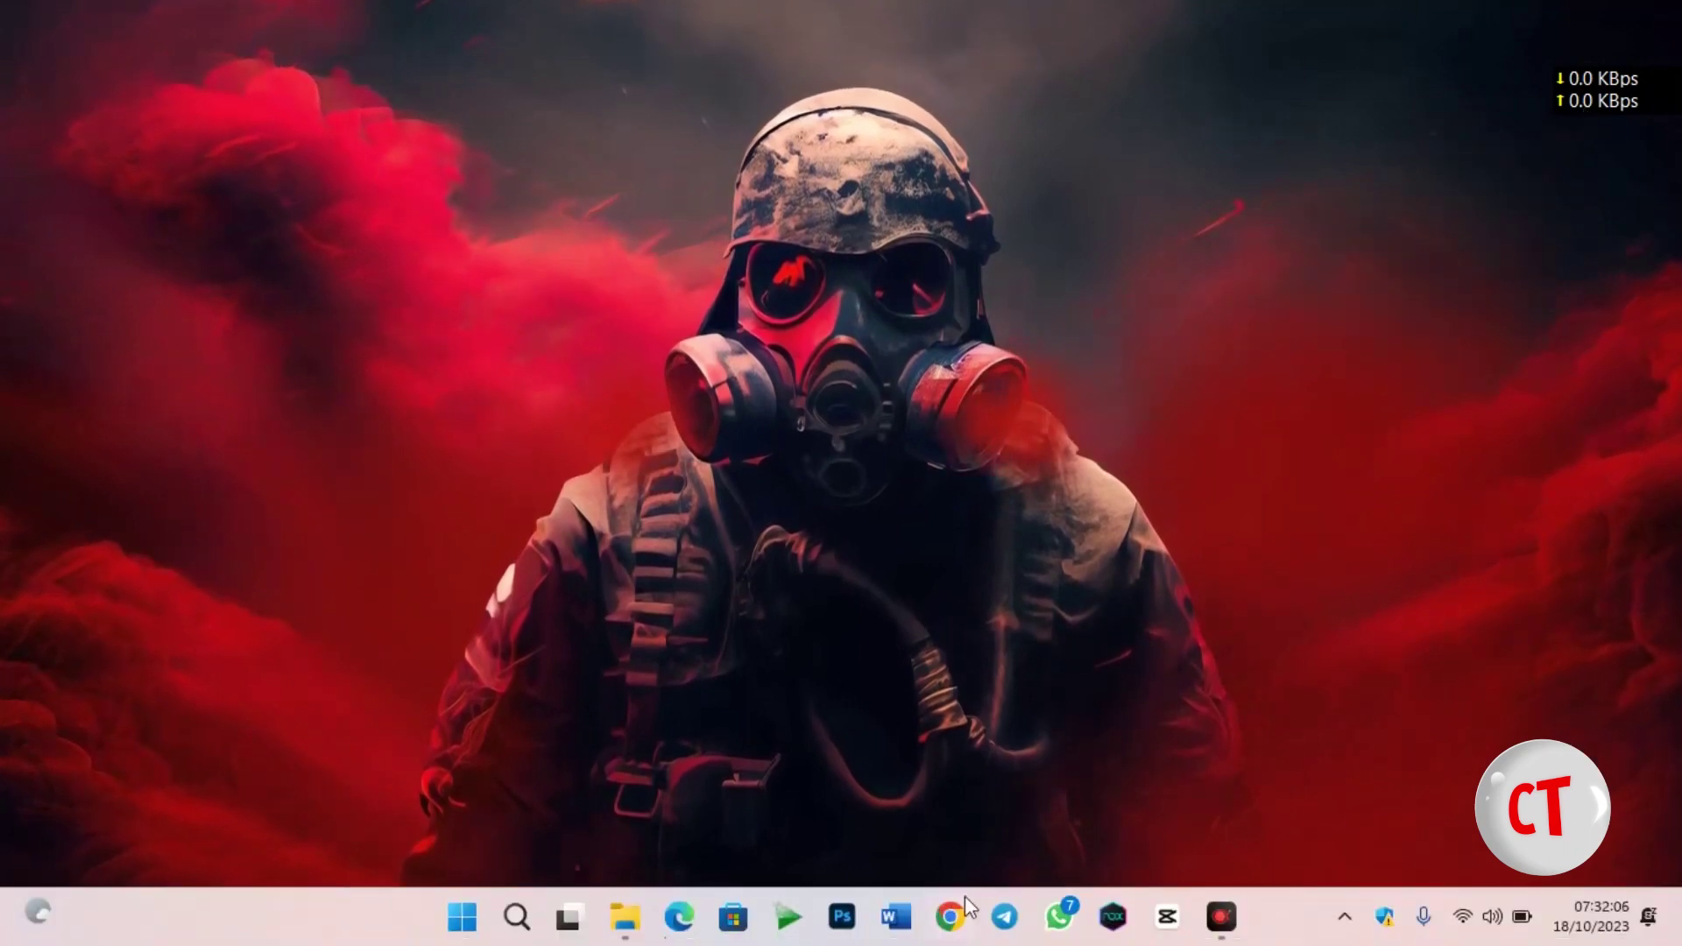
Reopen the widget's settings and set its Color & Theme to Transparent.
{"action": "right_click", "coordinate": [1612, 98]}
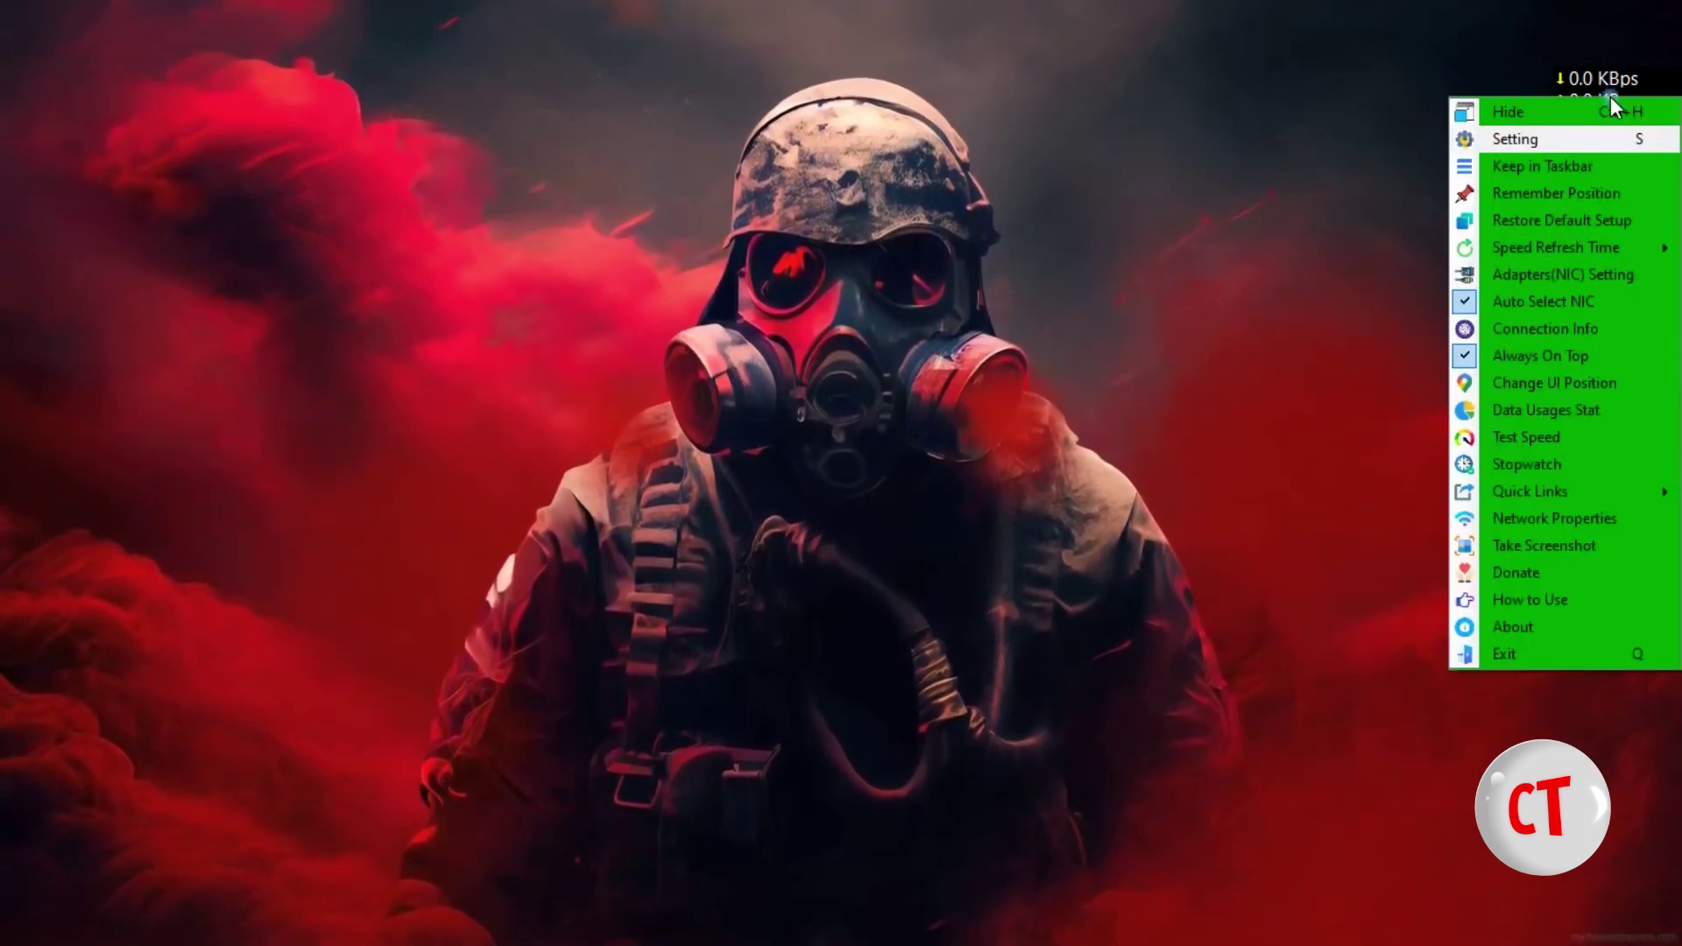
{"action": "left_click", "coordinate": [1582, 140]}
{"action": "left_click", "coordinate": [545, 294]}
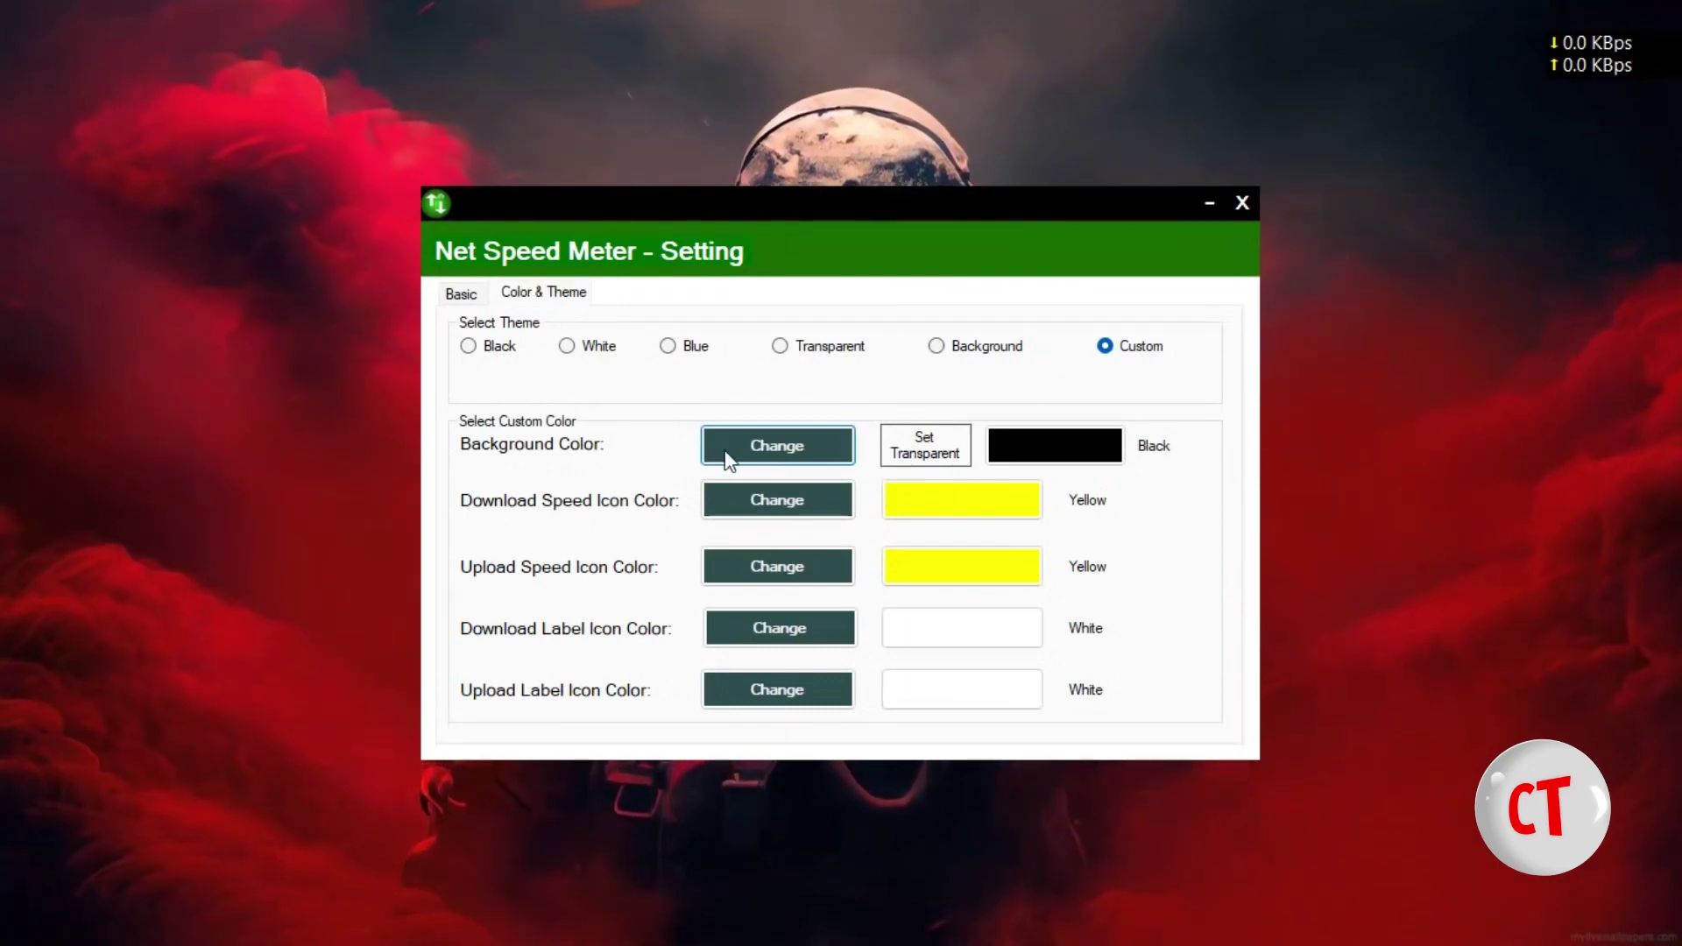
{"action": "left_click", "coordinate": [920, 447]}
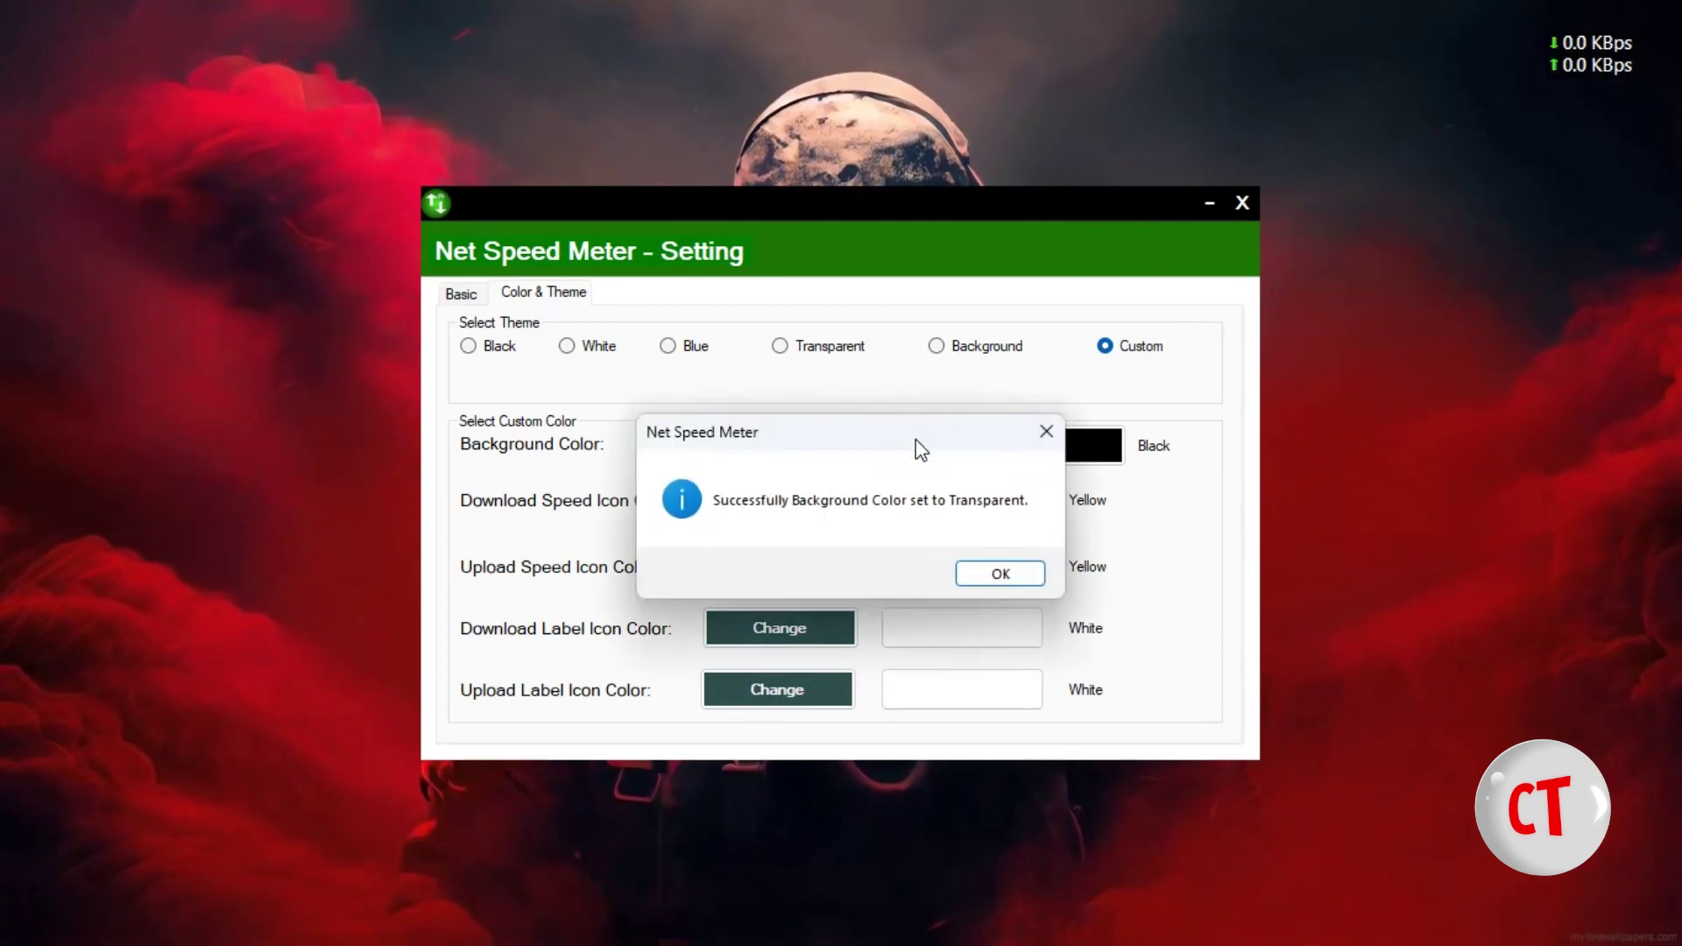
{"action": "left_click", "coordinate": [1001, 573]}
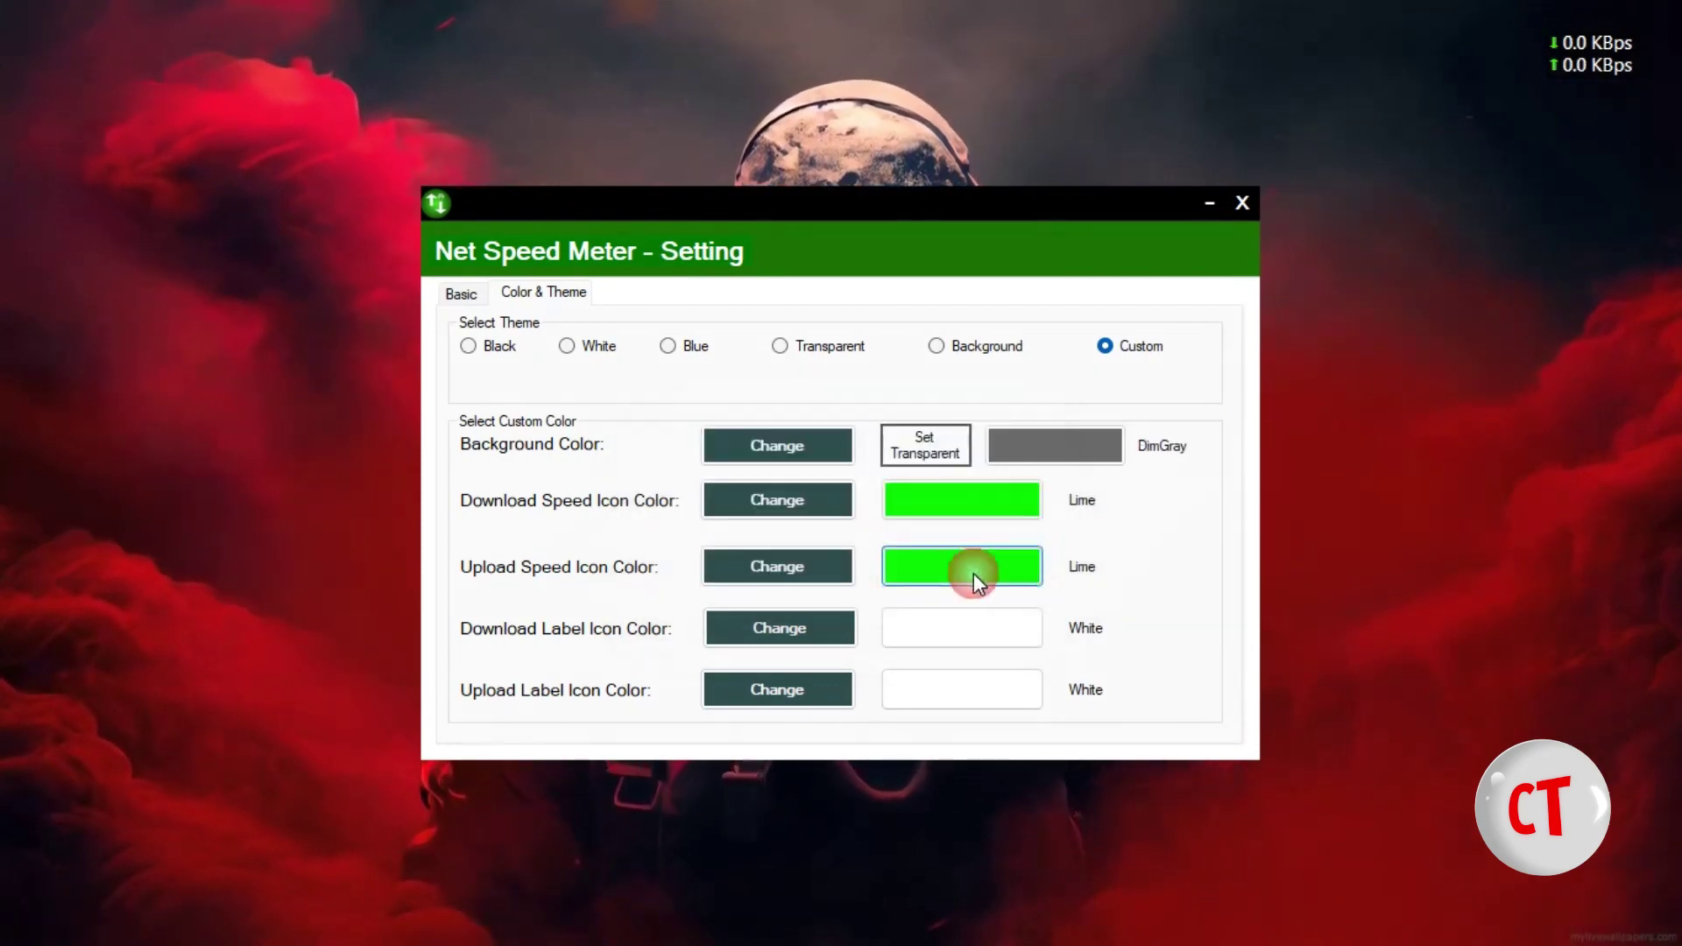
Change the background colour to green and close the settings window.
{"action": "left_click", "coordinate": [780, 440]}
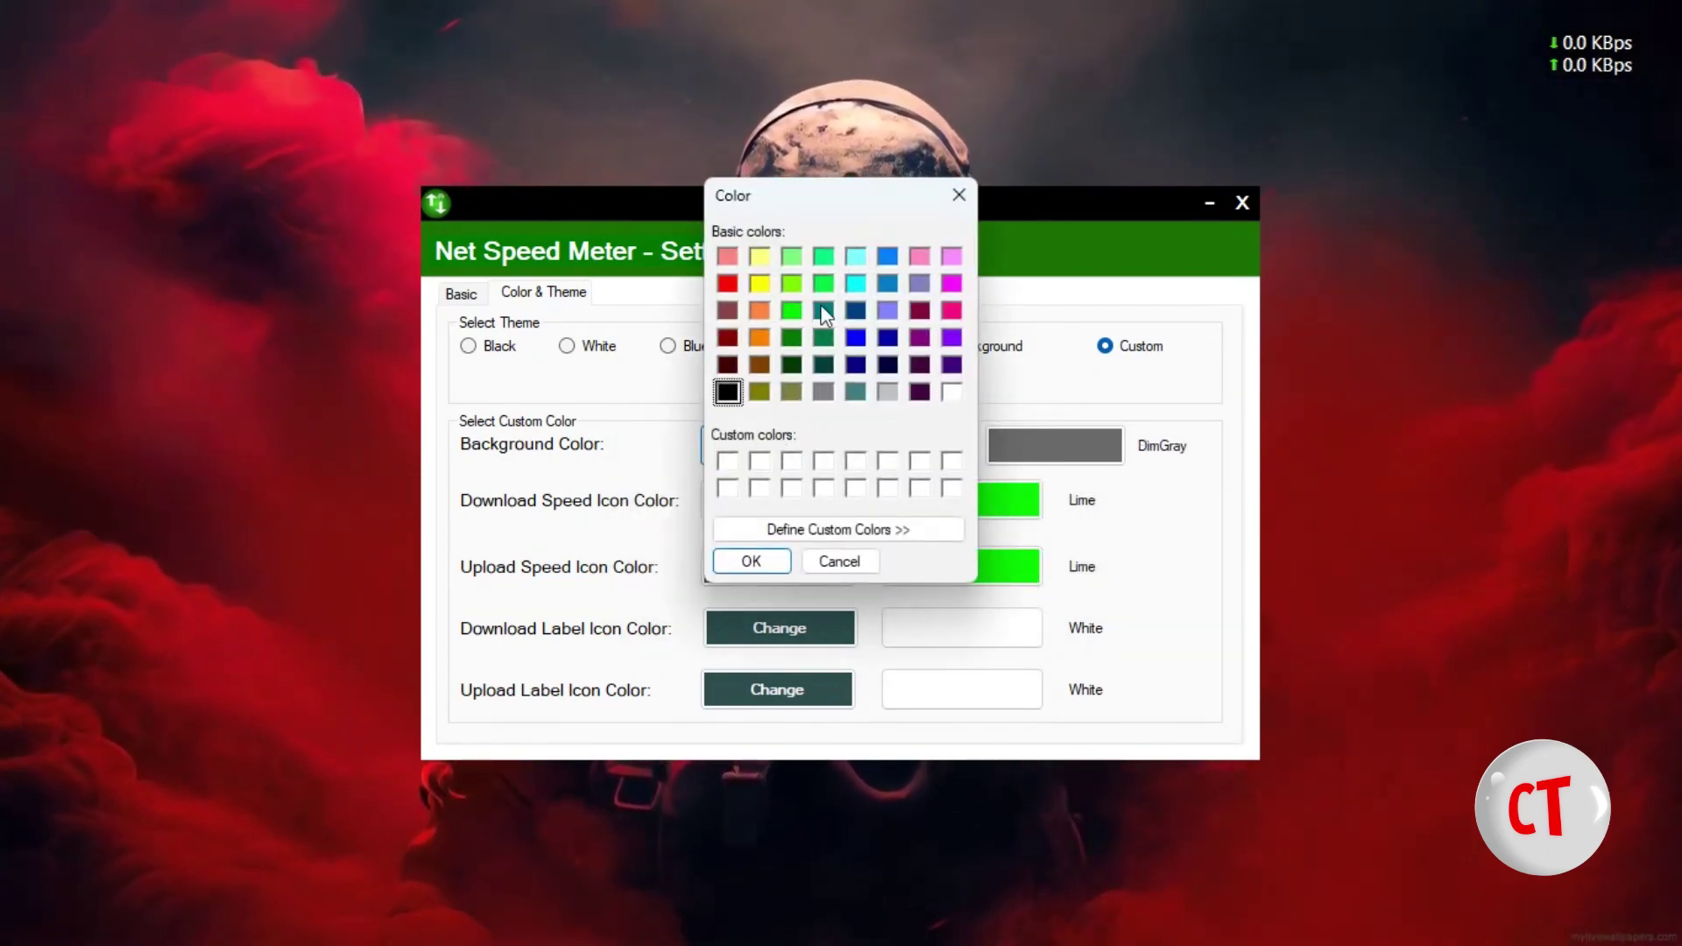
{"action": "left_click", "coordinate": [792, 338]}
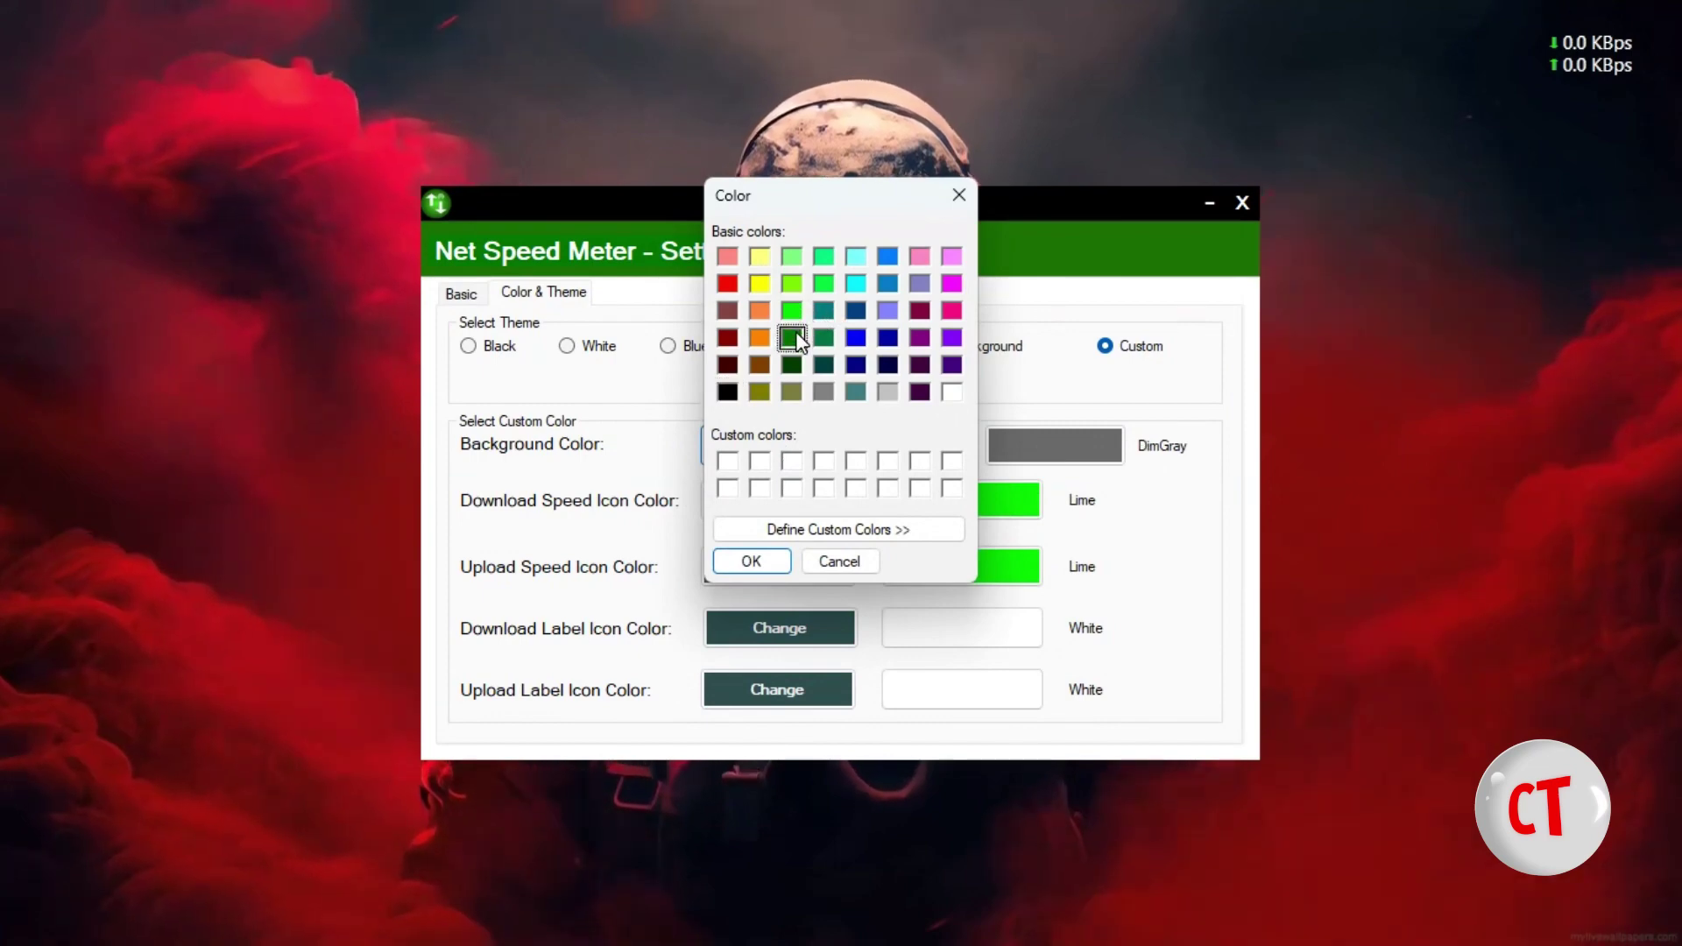
{"action": "left_click", "coordinate": [756, 564]}
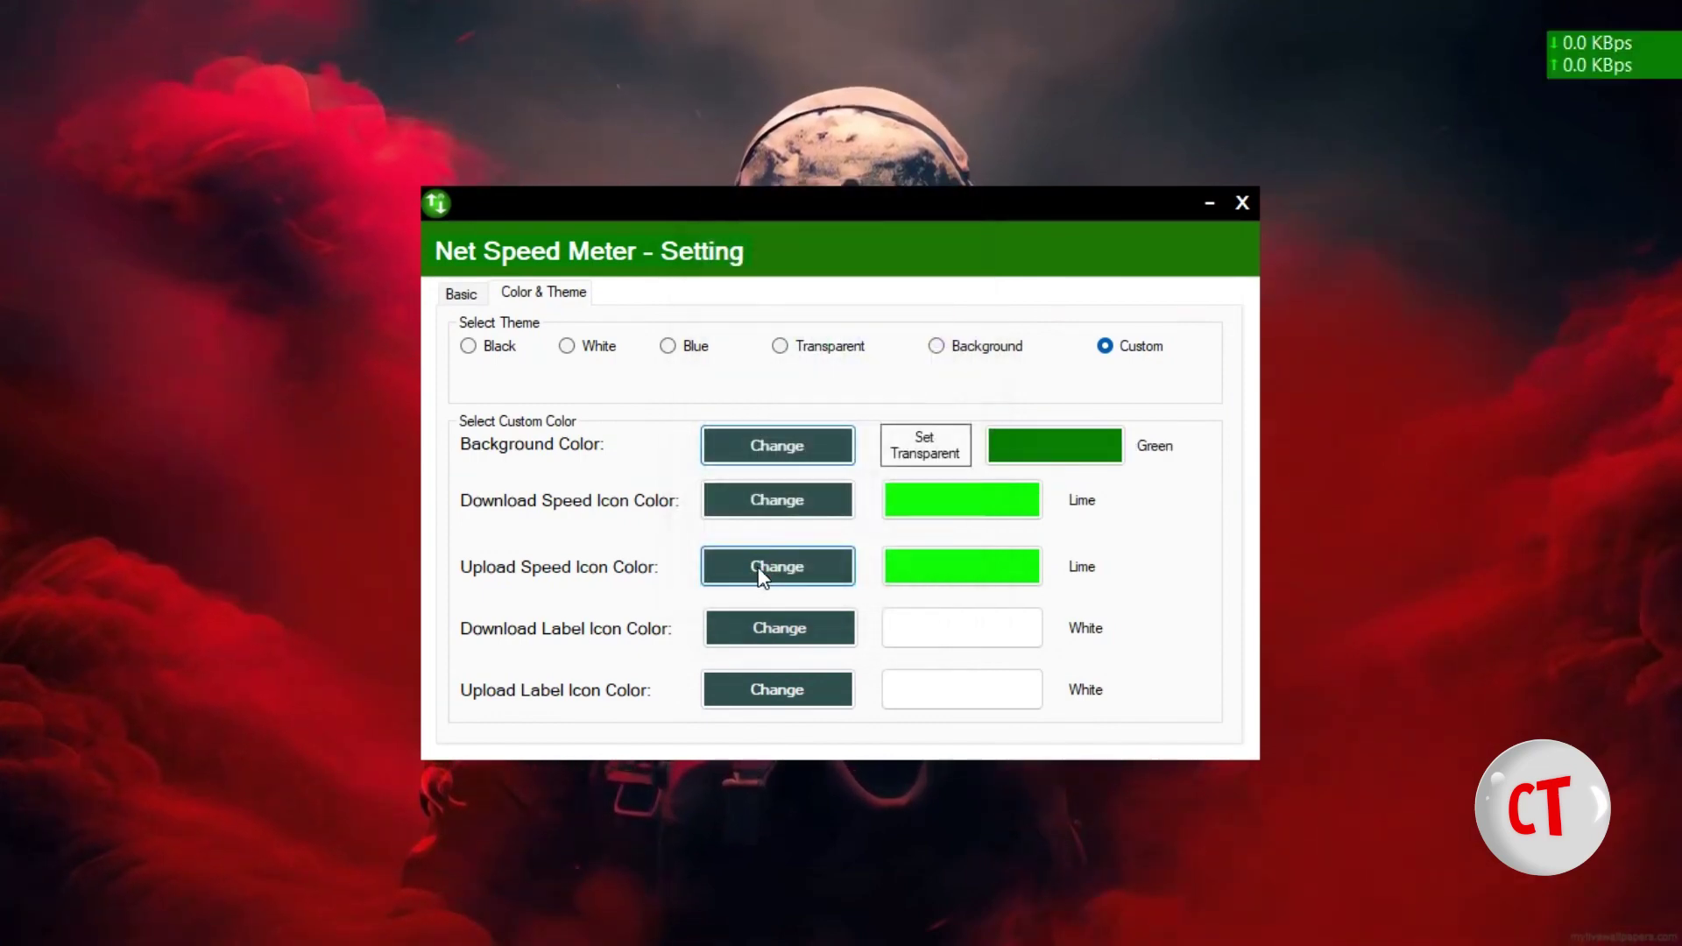
{"action": "left_click", "coordinate": [1242, 204]}
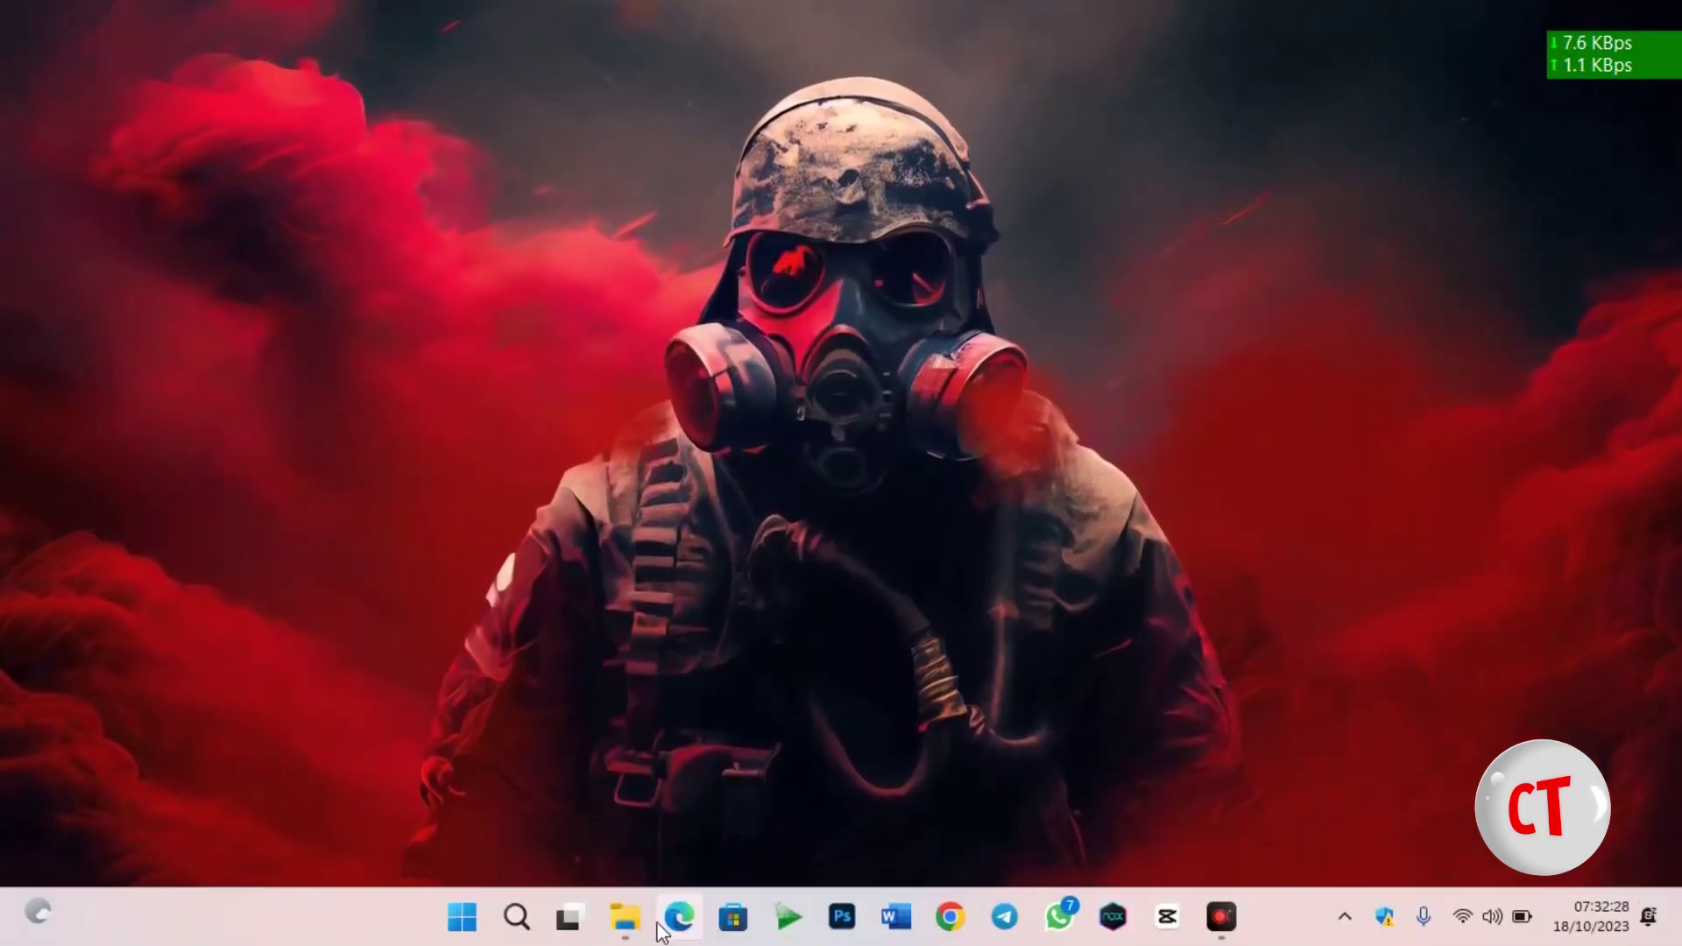
Bring Edge back and play the Messi YouTube Short.
{"action": "left_click", "coordinate": [665, 920]}
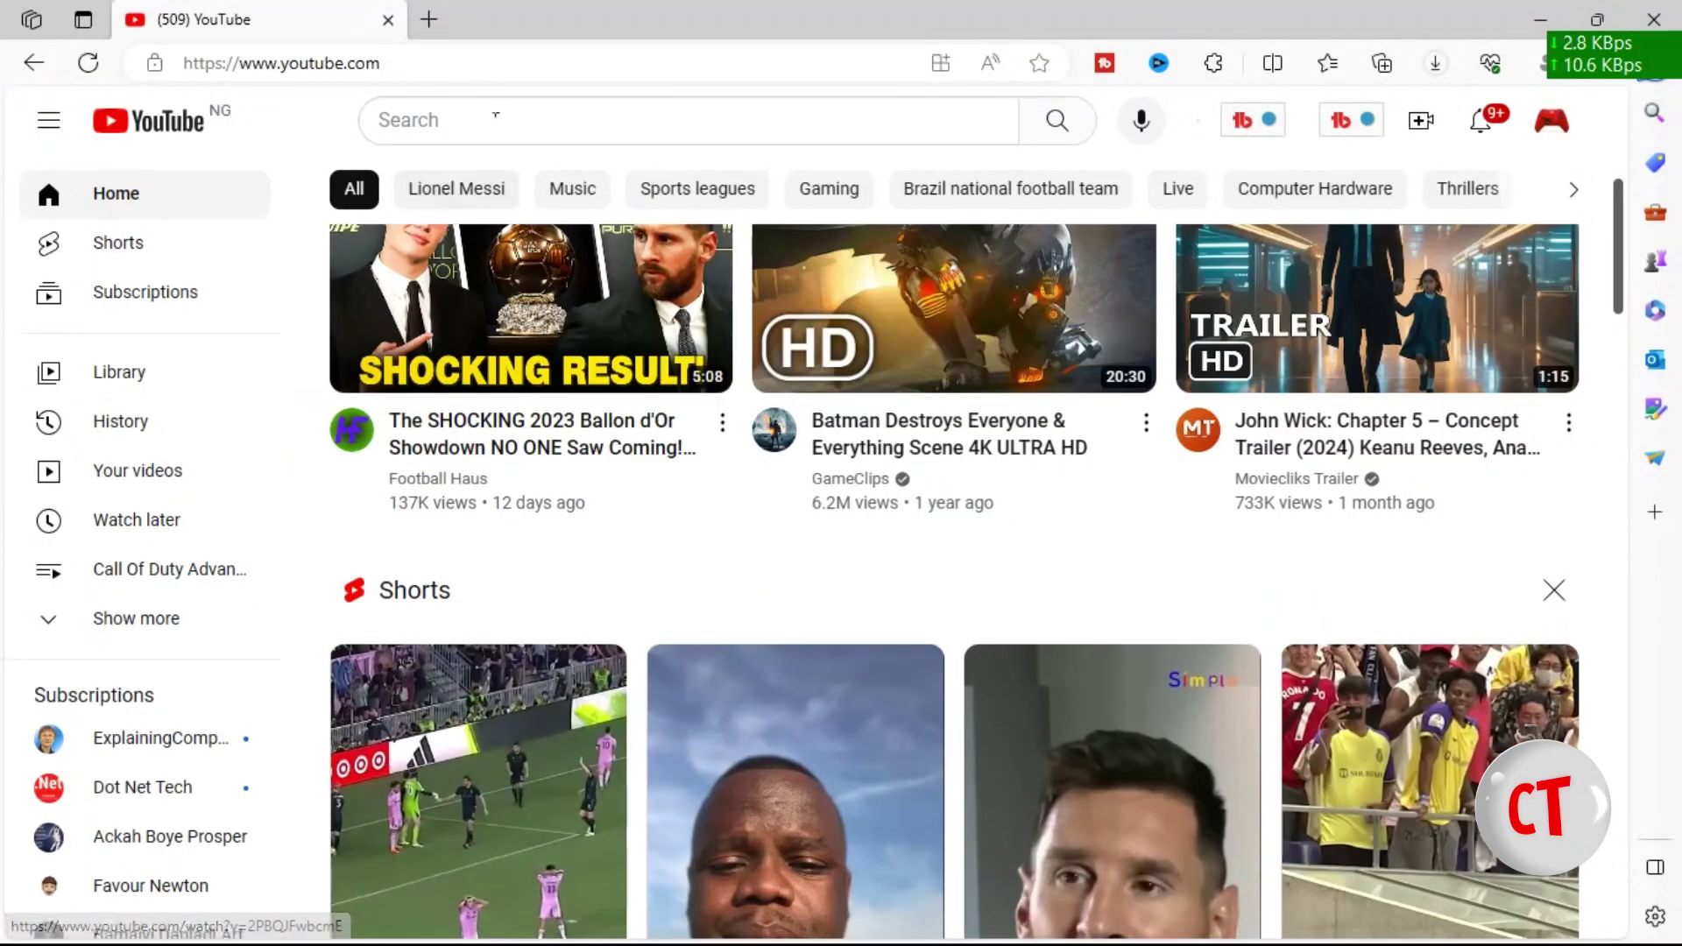
{"action": "scroll", "coordinate": [812, 612], "scroll_direction": "down", "scroll_amount": 4}
{"action": "scroll", "coordinate": [815, 581], "scroll_direction": "up", "scroll_amount": 4}
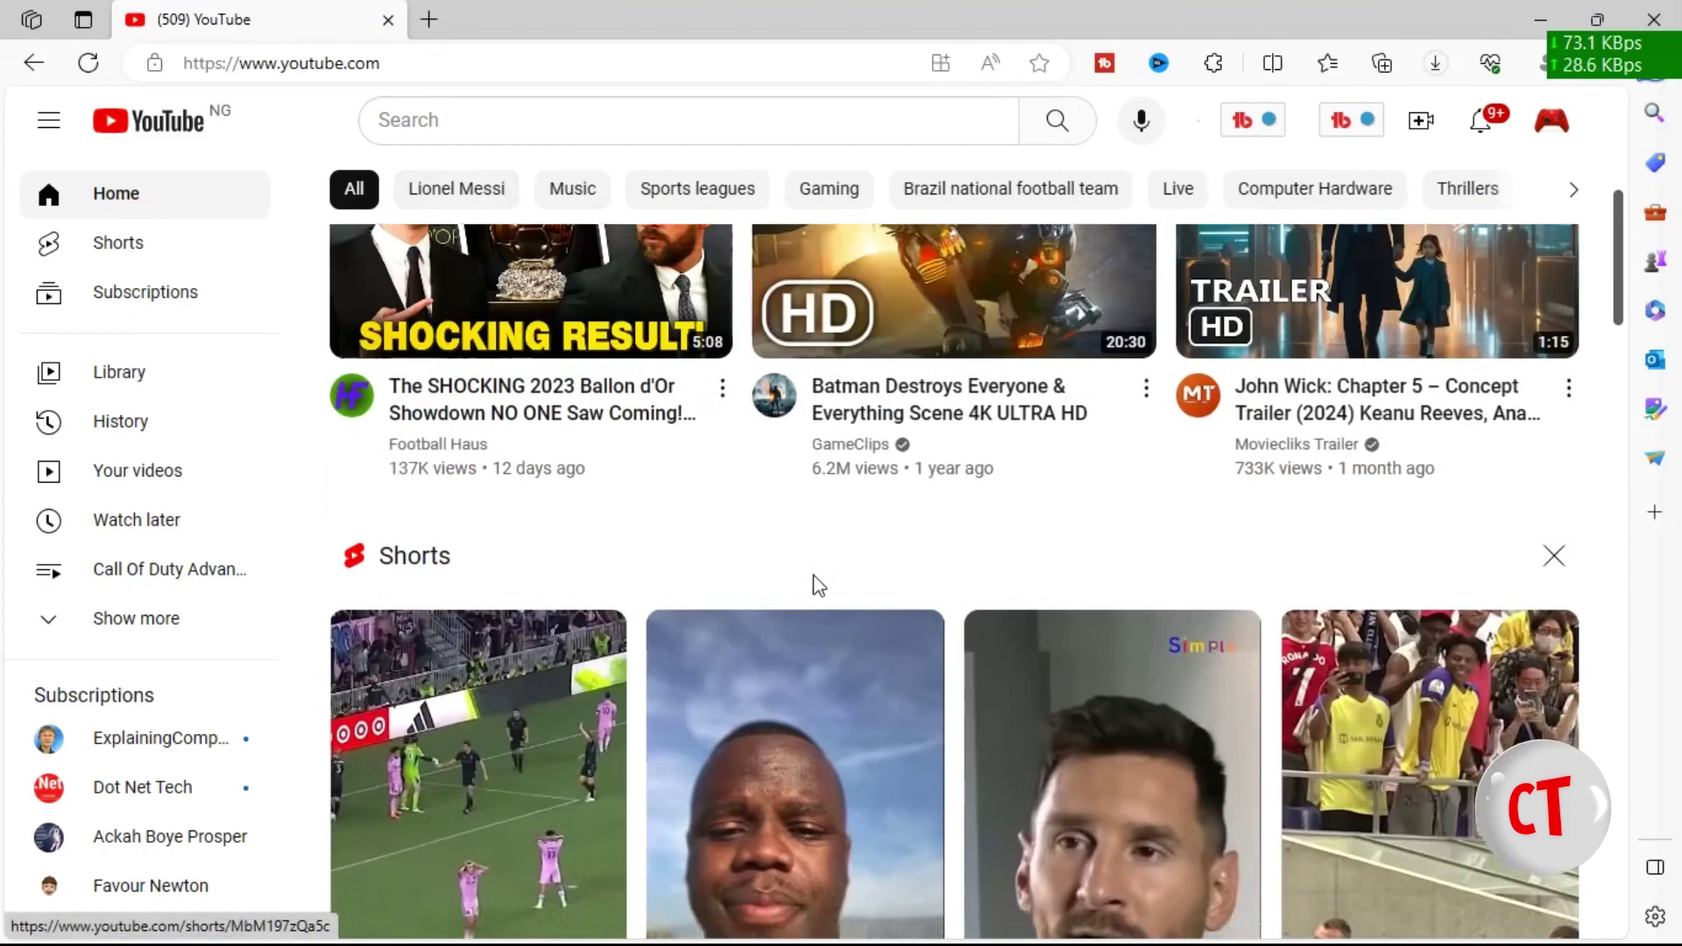
{"action": "scroll", "coordinate": [819, 587], "scroll_direction": "down", "scroll_amount": 4}
{"action": "left_click", "coordinate": [1167, 634]}
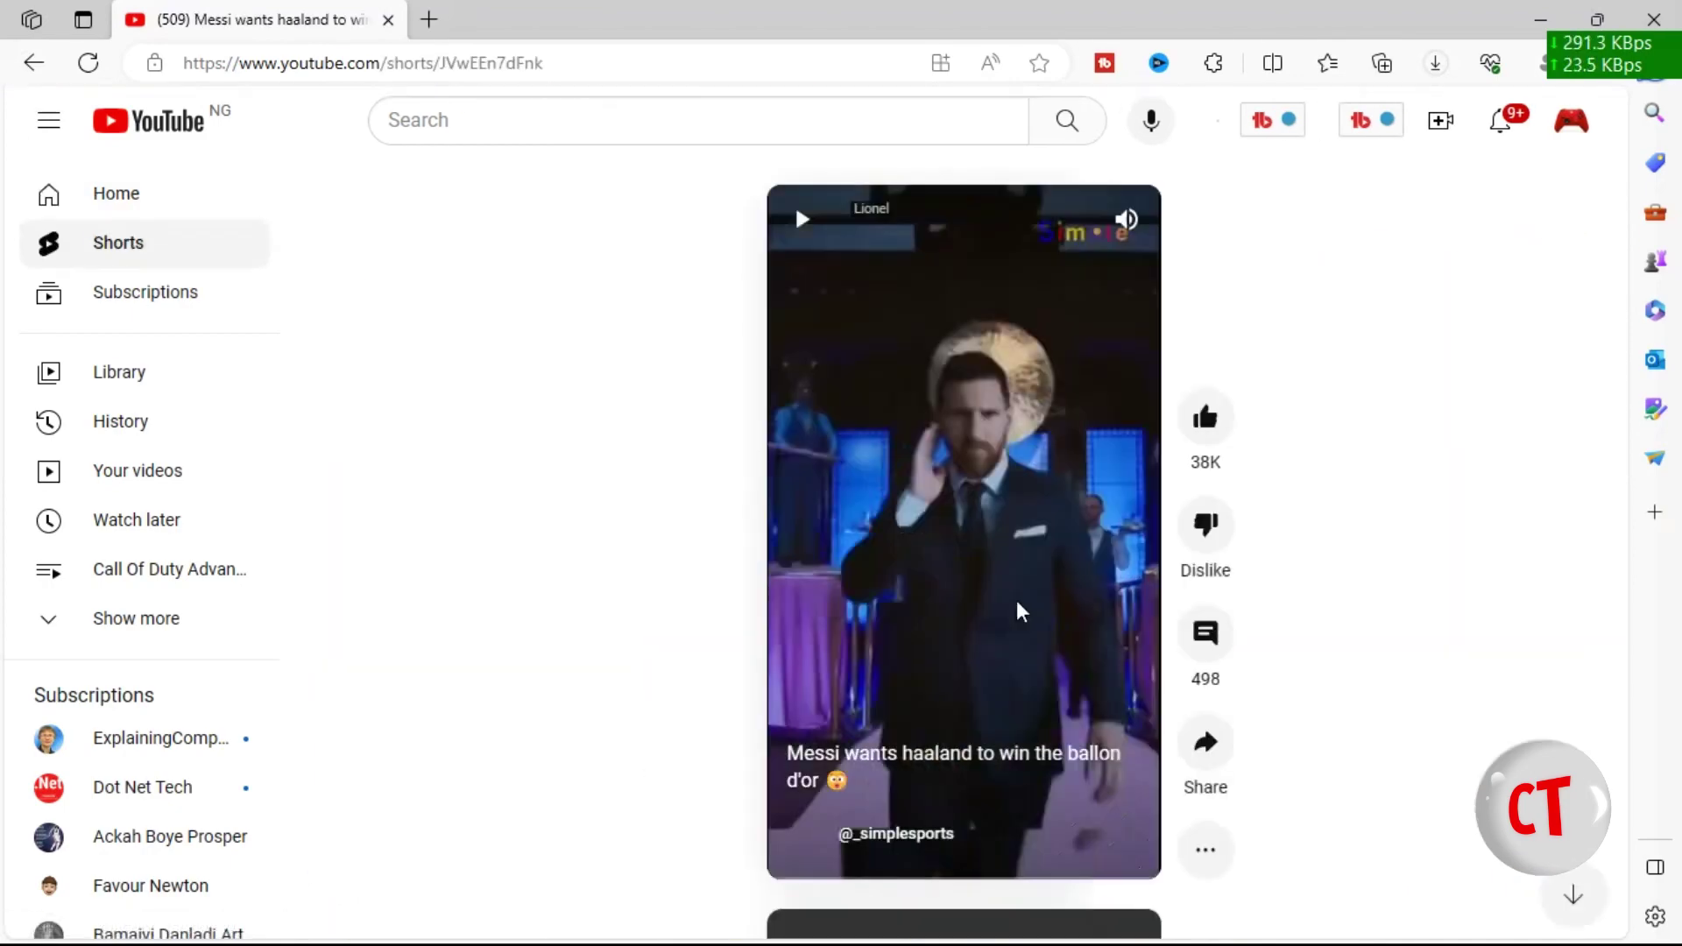
Drag the speed widget lower down the screen.
{"action": "left_click_drag", "start_coordinate": [1608, 71], "coordinate": [1582, 195]}
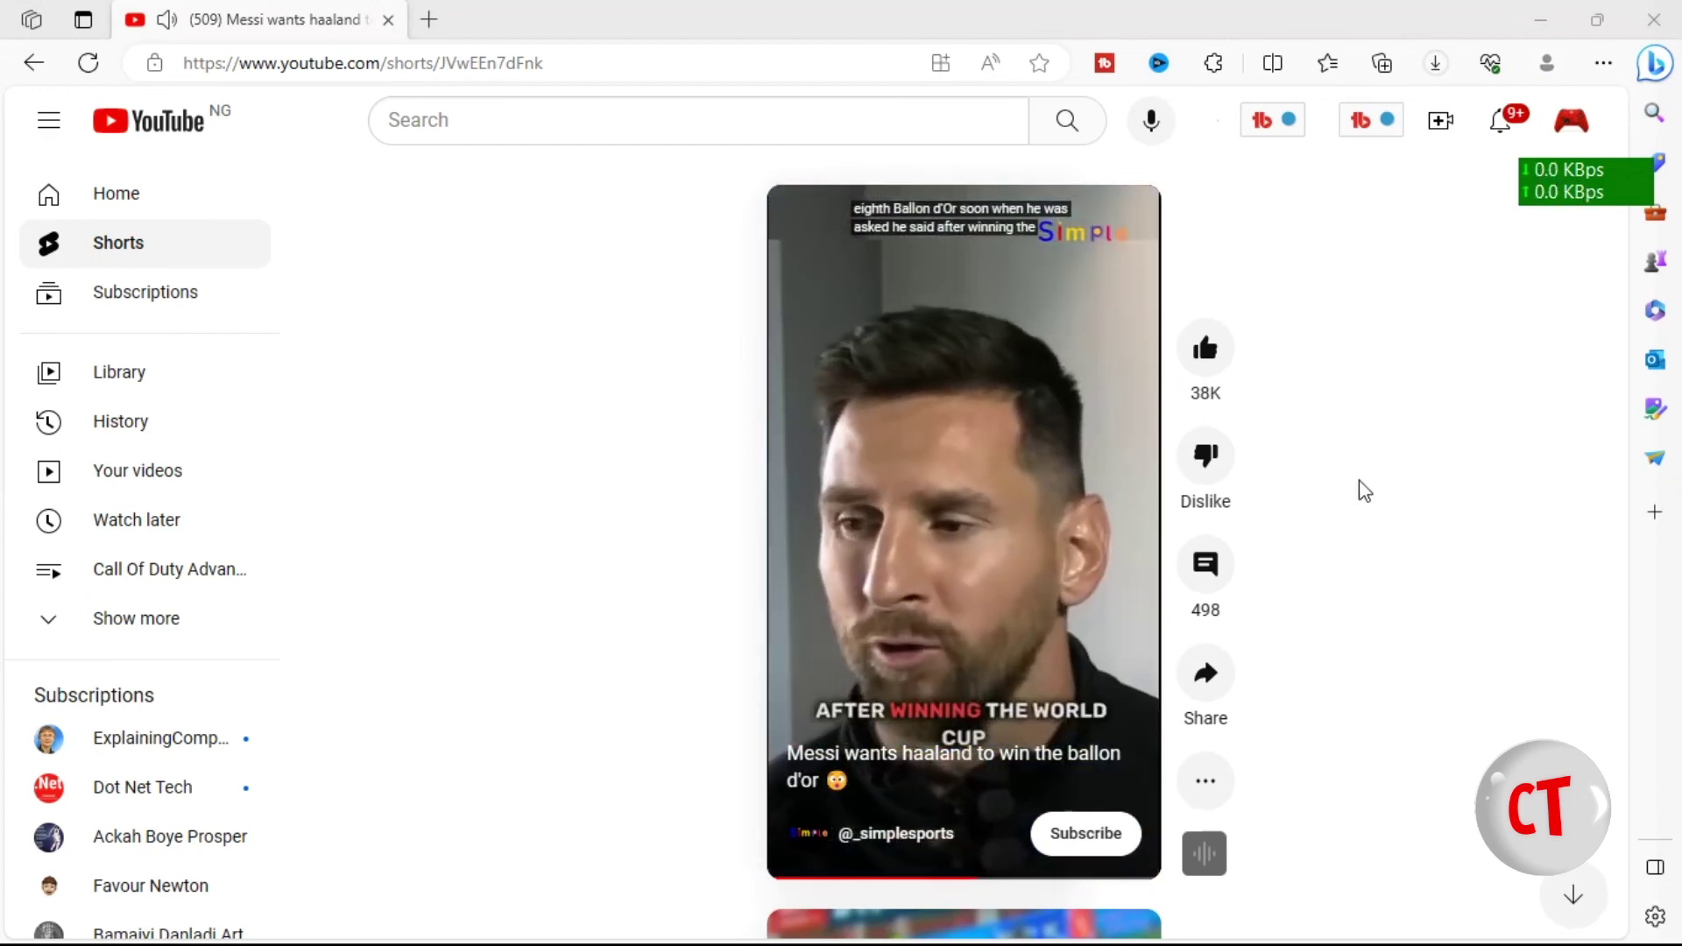
{"action": "scroll", "coordinate": [1361, 489], "scroll_direction": "down", "scroll_amount": 1}
{"action": "scroll", "coordinate": [1364, 491], "scroll_direction": "up", "scroll_amount": 1}
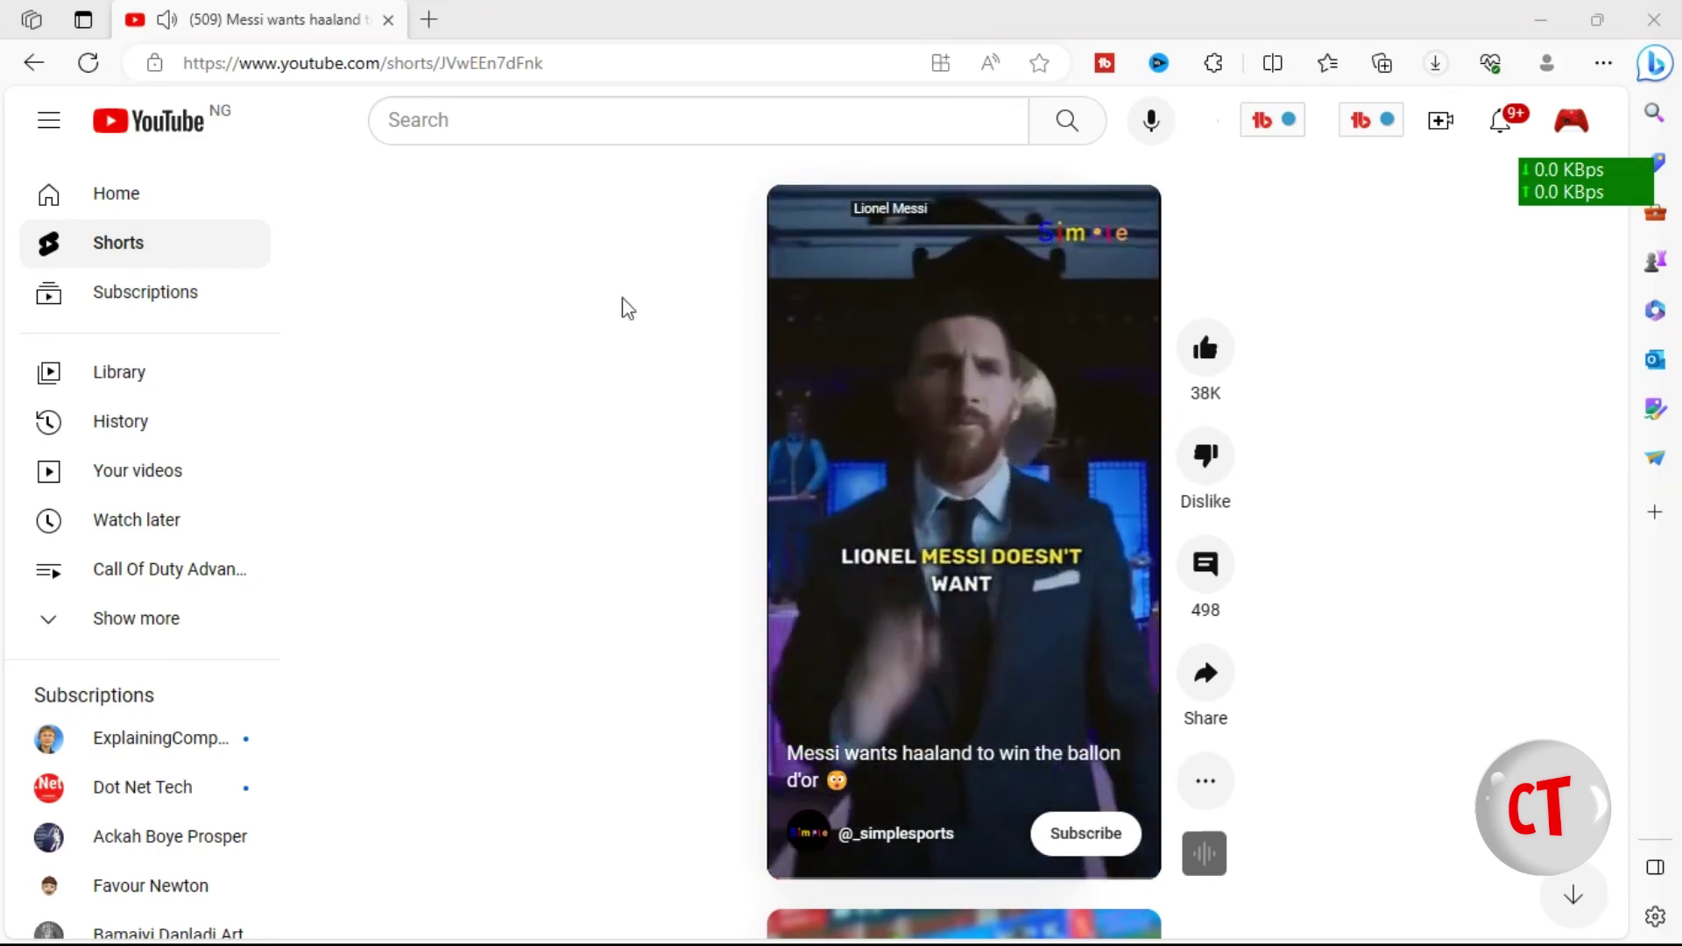
Open a new tab, close the YouTube tab, and load Microsoft 365 at office.com.
{"action": "left_click", "coordinate": [429, 20]}
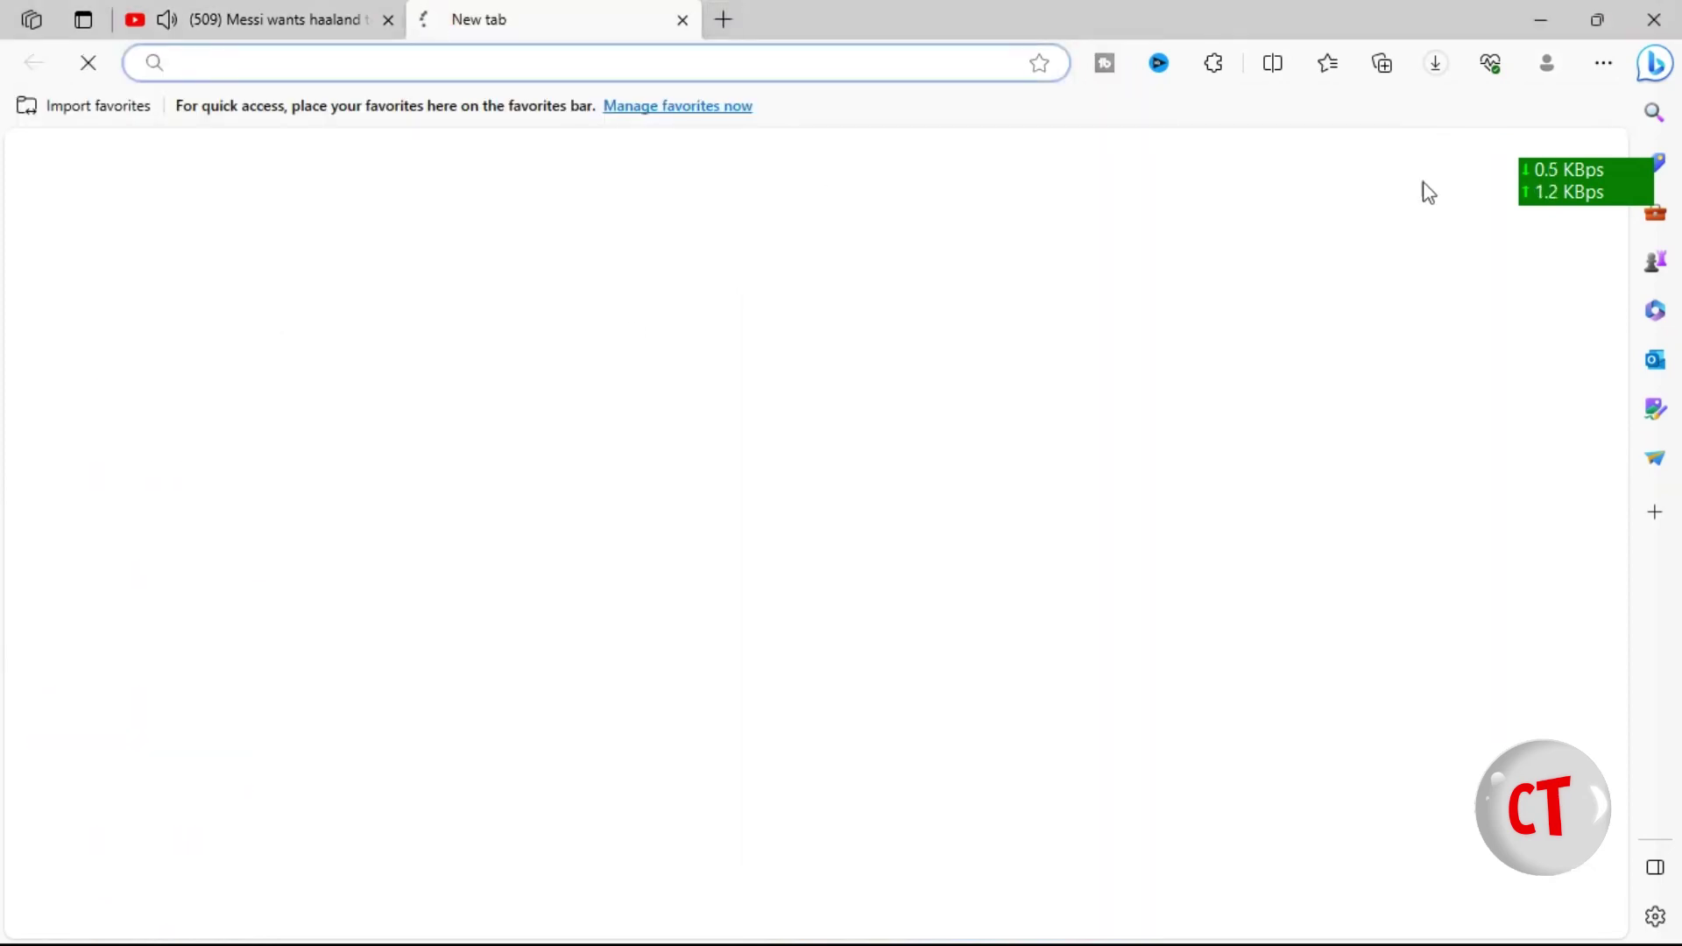
{"action": "left_click", "coordinate": [388, 19]}
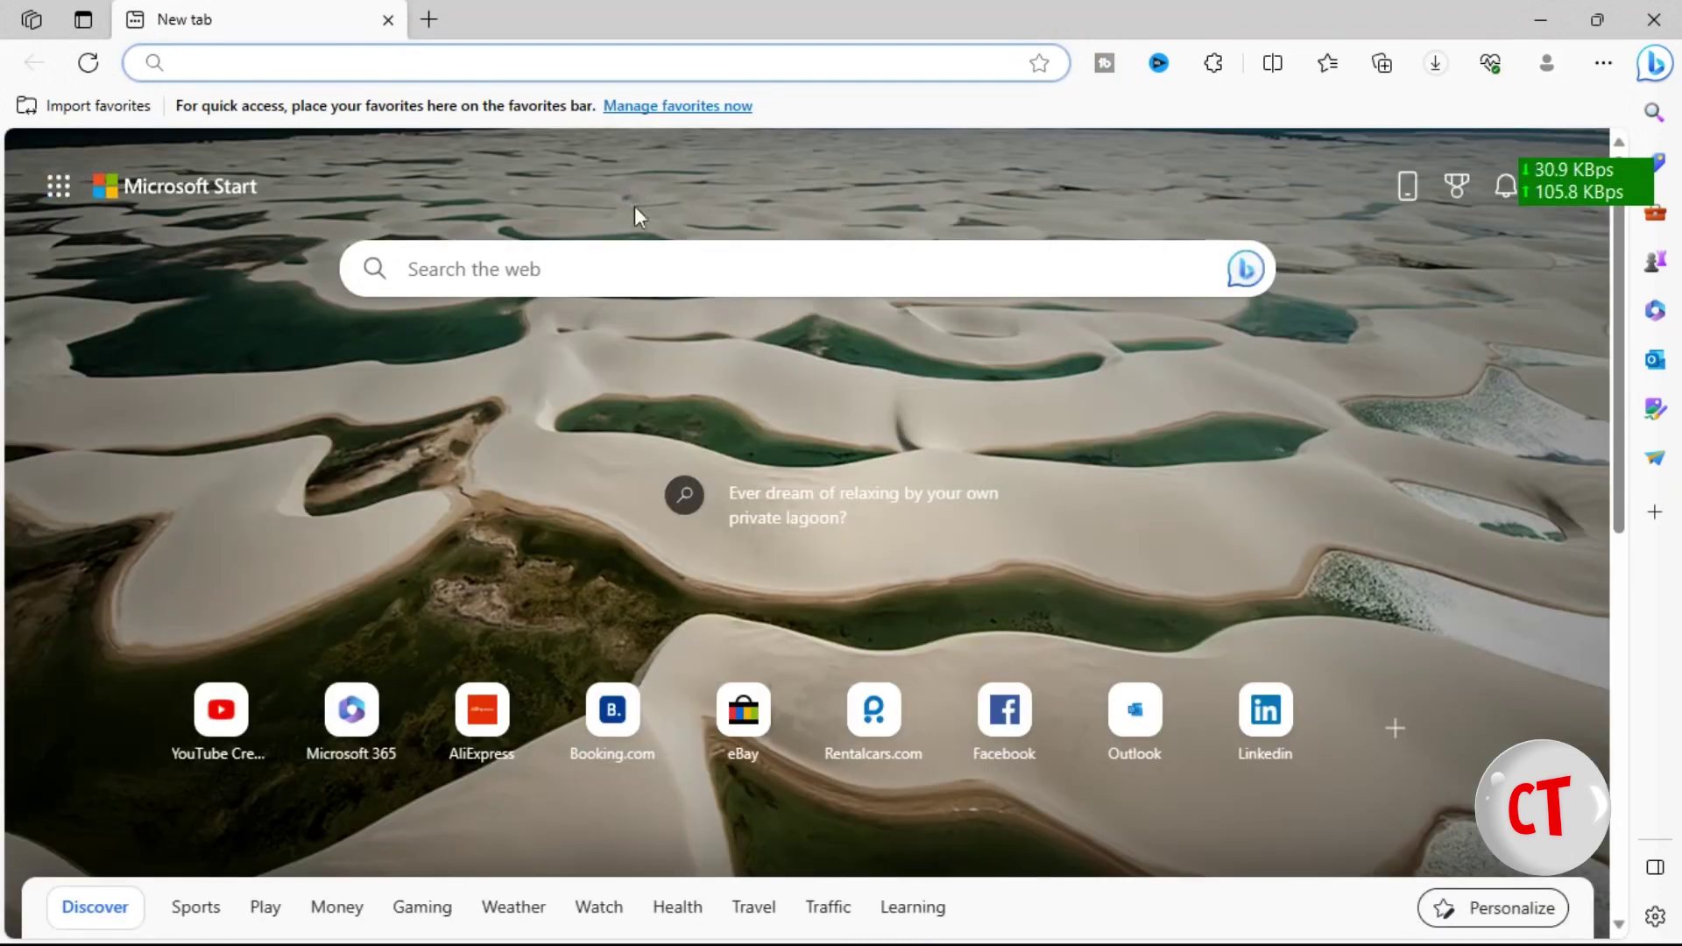
{"action": "left_click", "coordinate": [377, 745]}
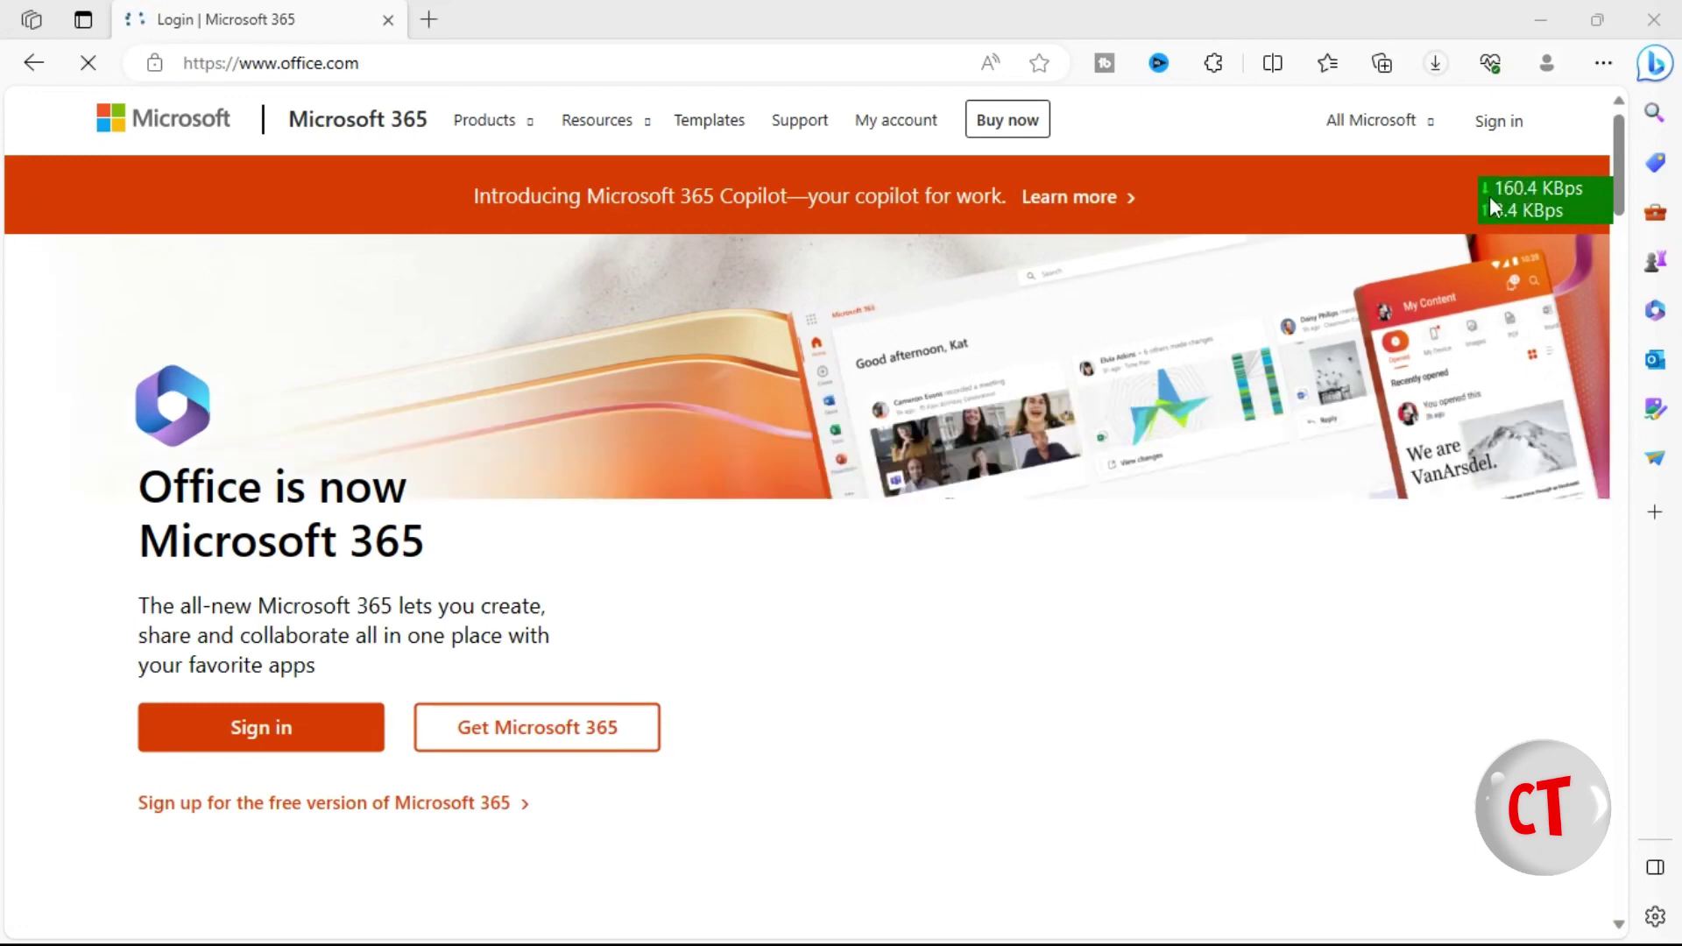
Scroll down through the Microsoft 365 home page and back up to the top.
{"action": "scroll", "coordinate": [1250, 286], "scroll_direction": "down", "scroll_amount": 9}
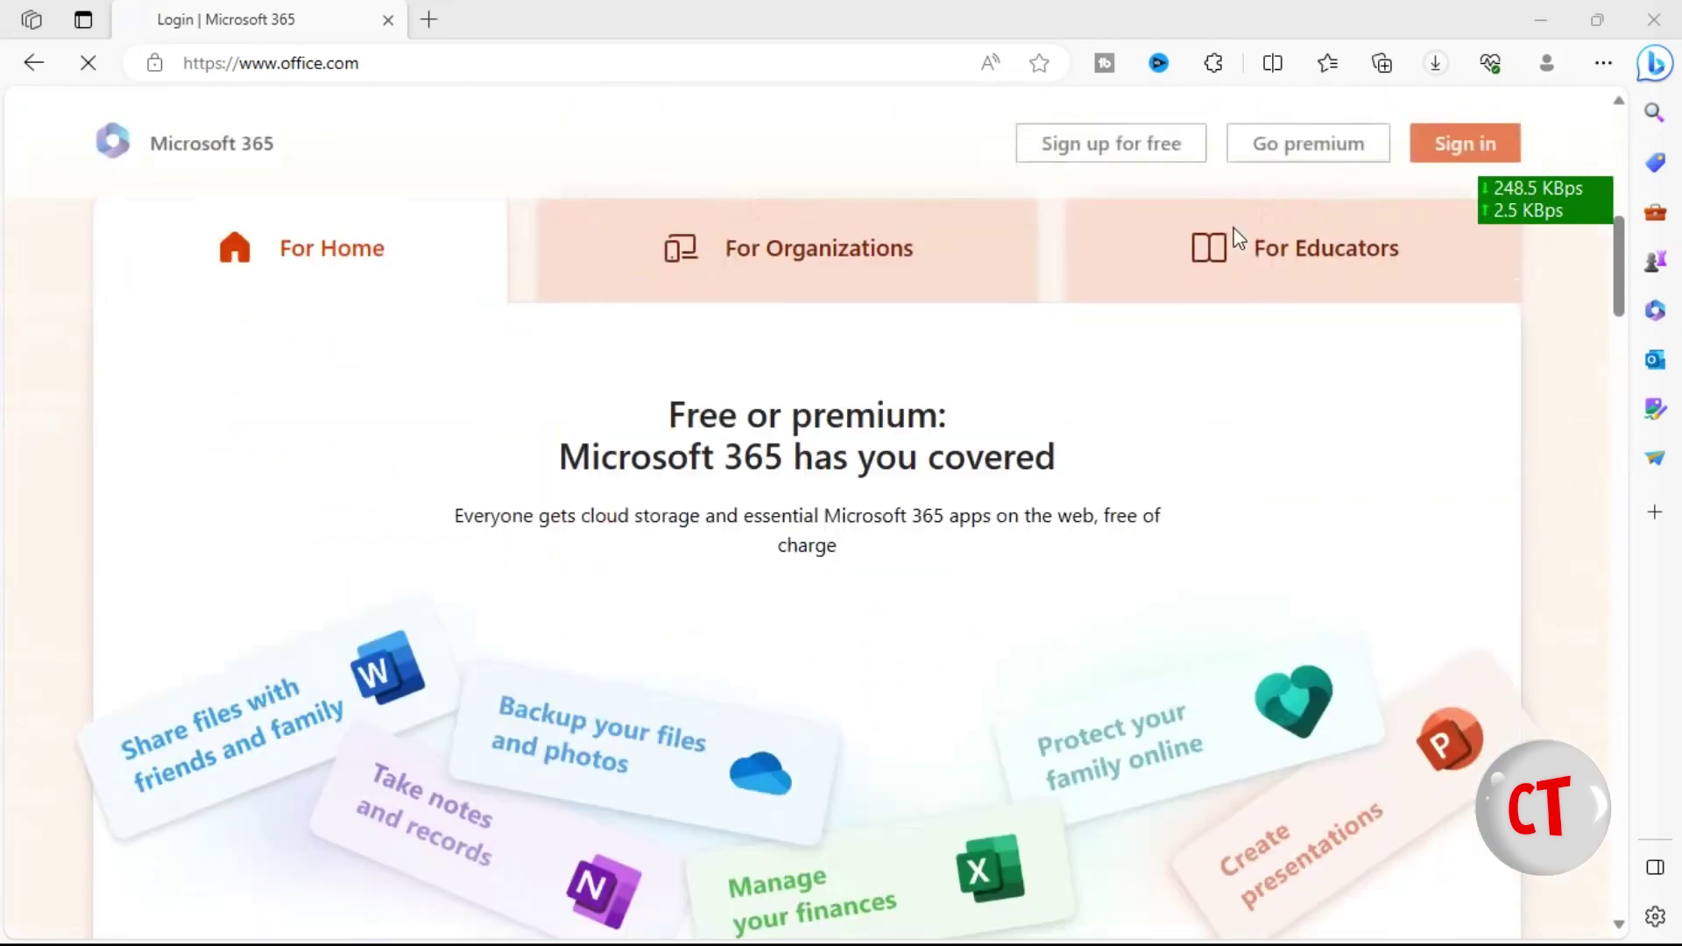
{"action": "scroll", "coordinate": [1232, 268], "scroll_direction": "down", "scroll_amount": 4}
{"action": "scroll", "coordinate": [1232, 272], "scroll_direction": "down", "scroll_amount": 3}
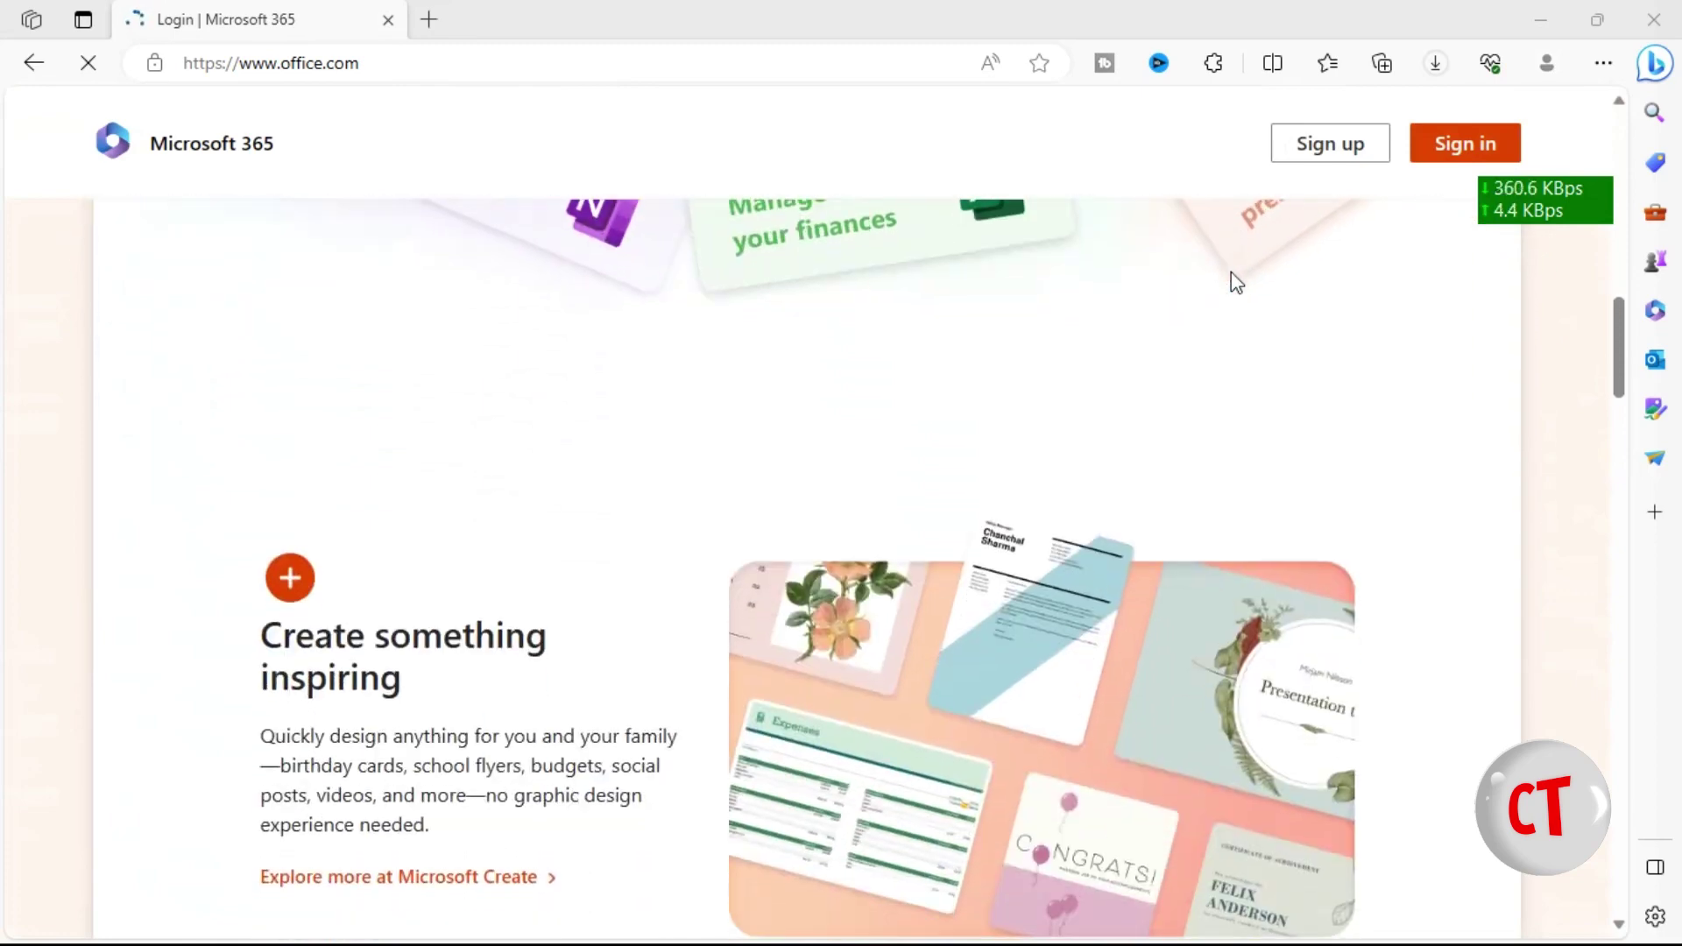
{"action": "scroll", "coordinate": [1235, 451], "scroll_direction": "up", "scroll_amount": 2}
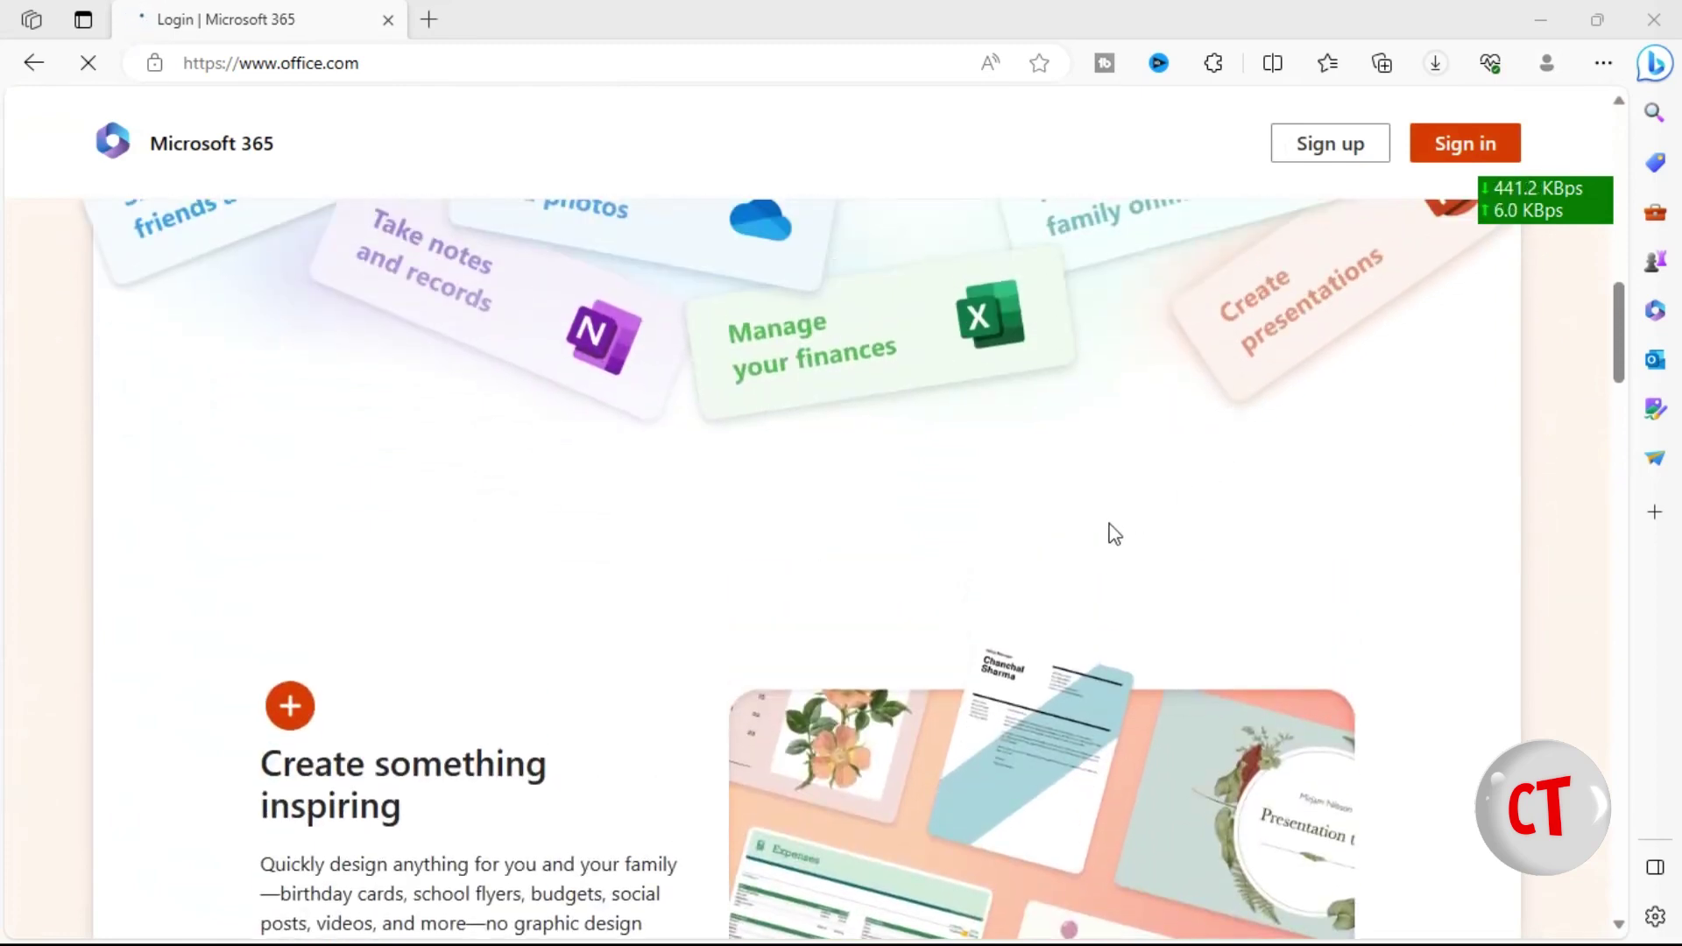
{"action": "scroll", "coordinate": [1115, 521], "scroll_direction": "up", "scroll_amount": 5}
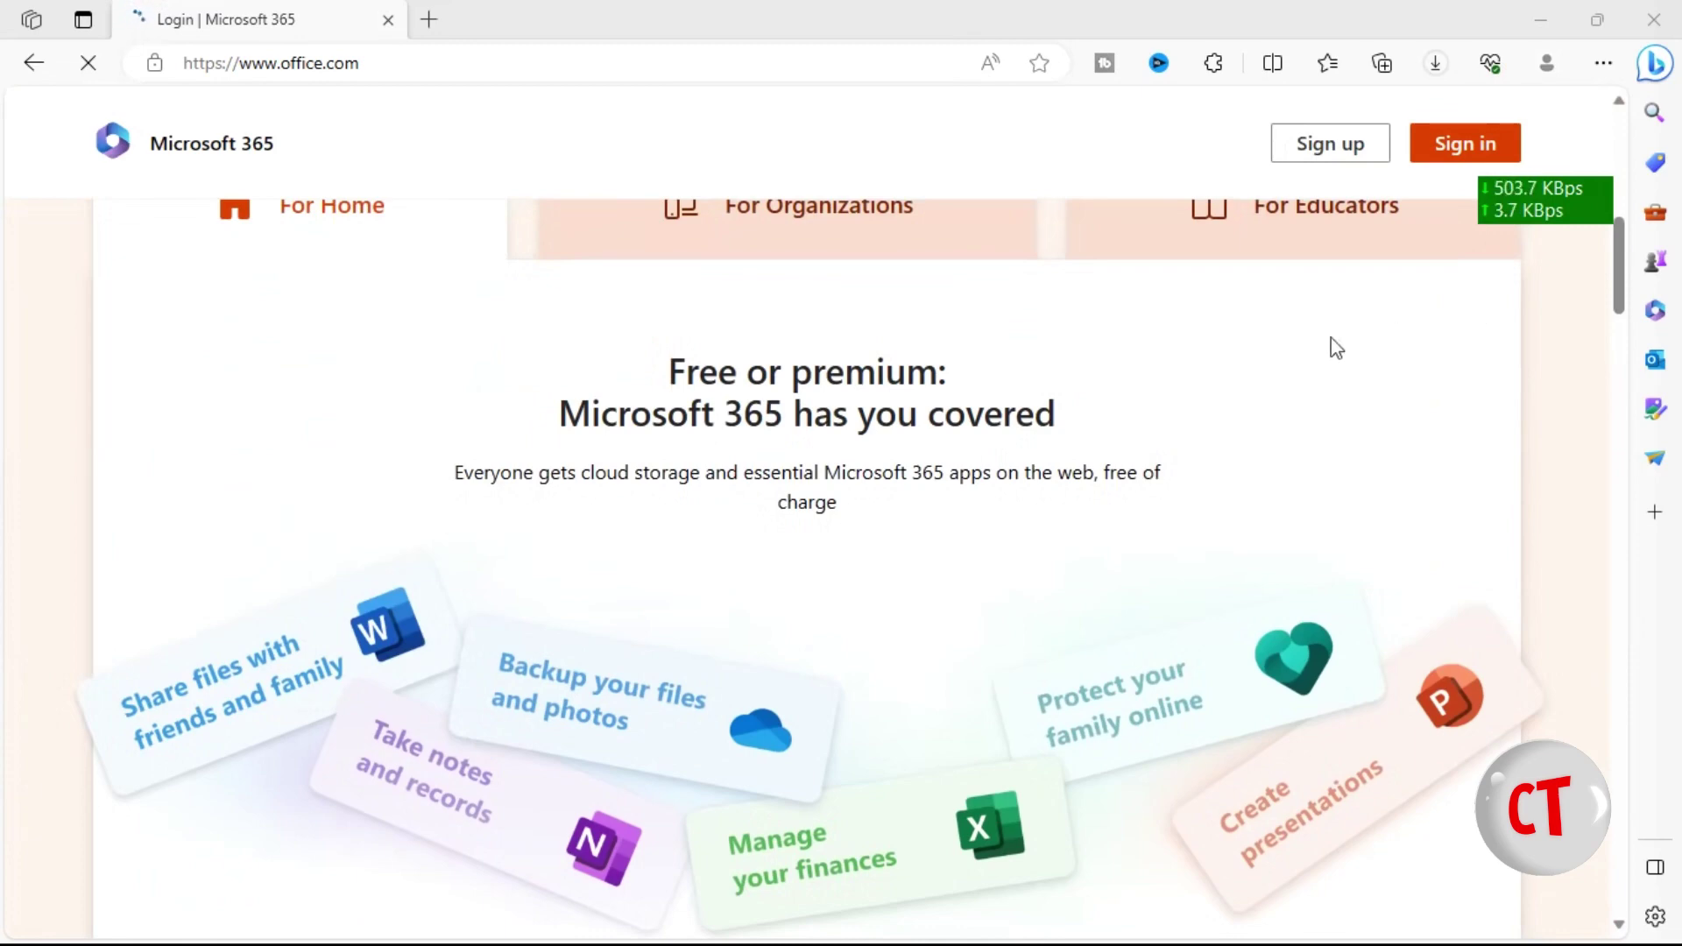
{"action": "scroll", "coordinate": [1422, 331], "scroll_direction": "up", "scroll_amount": 3}
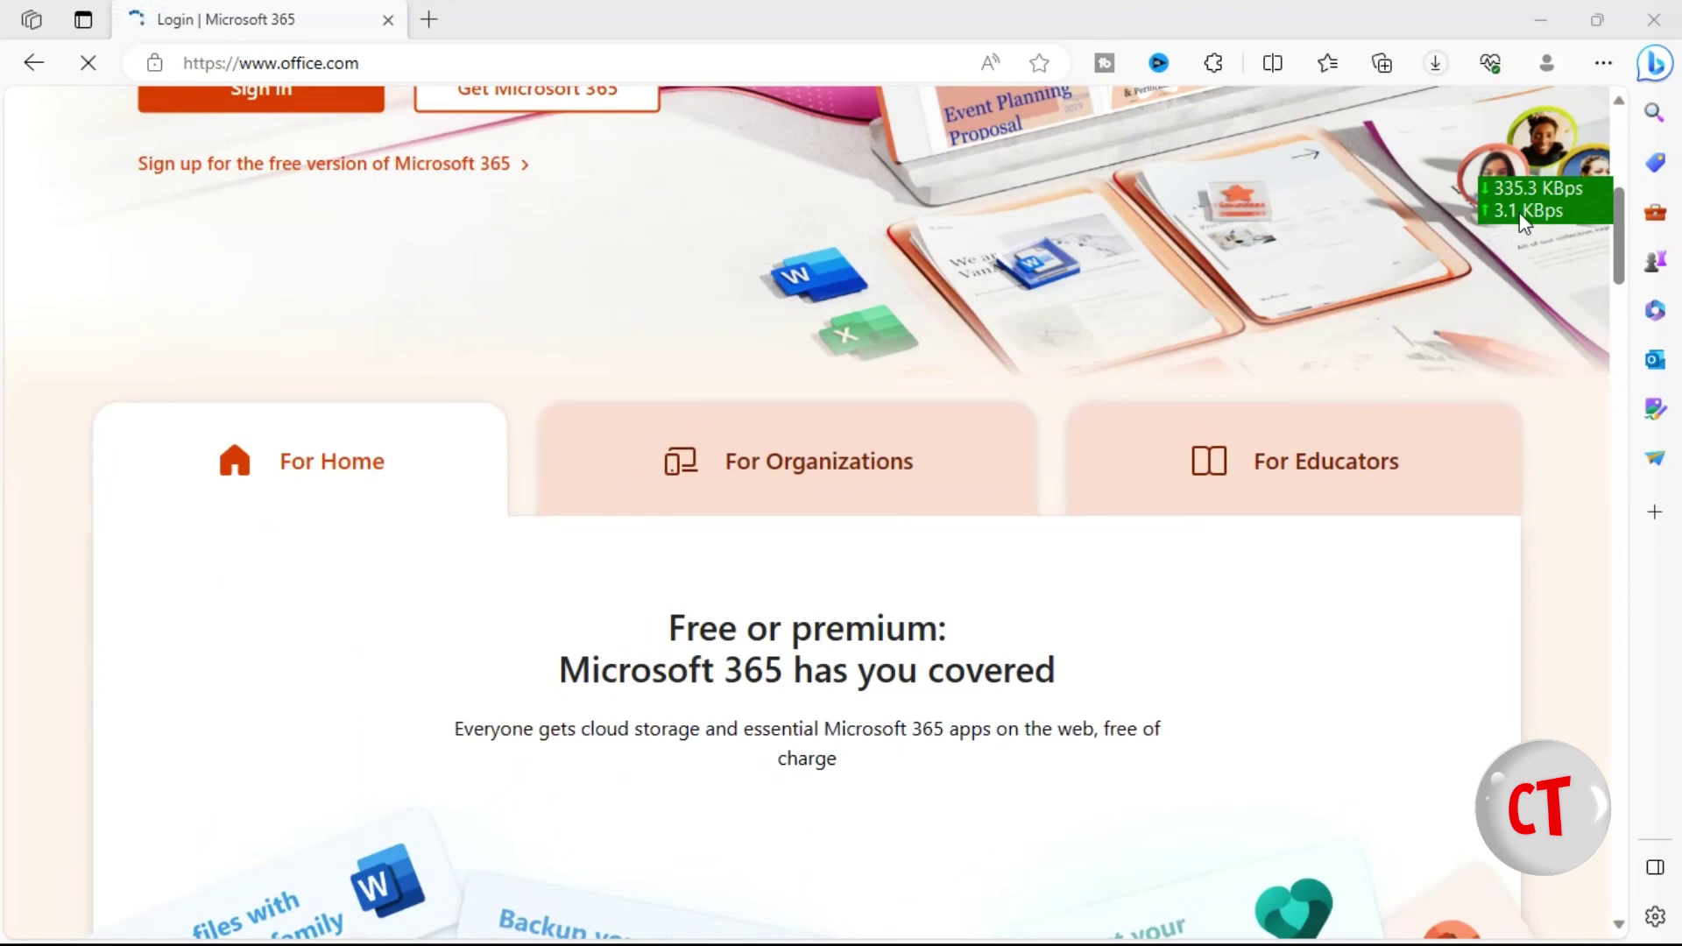
{"action": "scroll", "coordinate": [1311, 340], "scroll_direction": "up", "scroll_amount": 6}
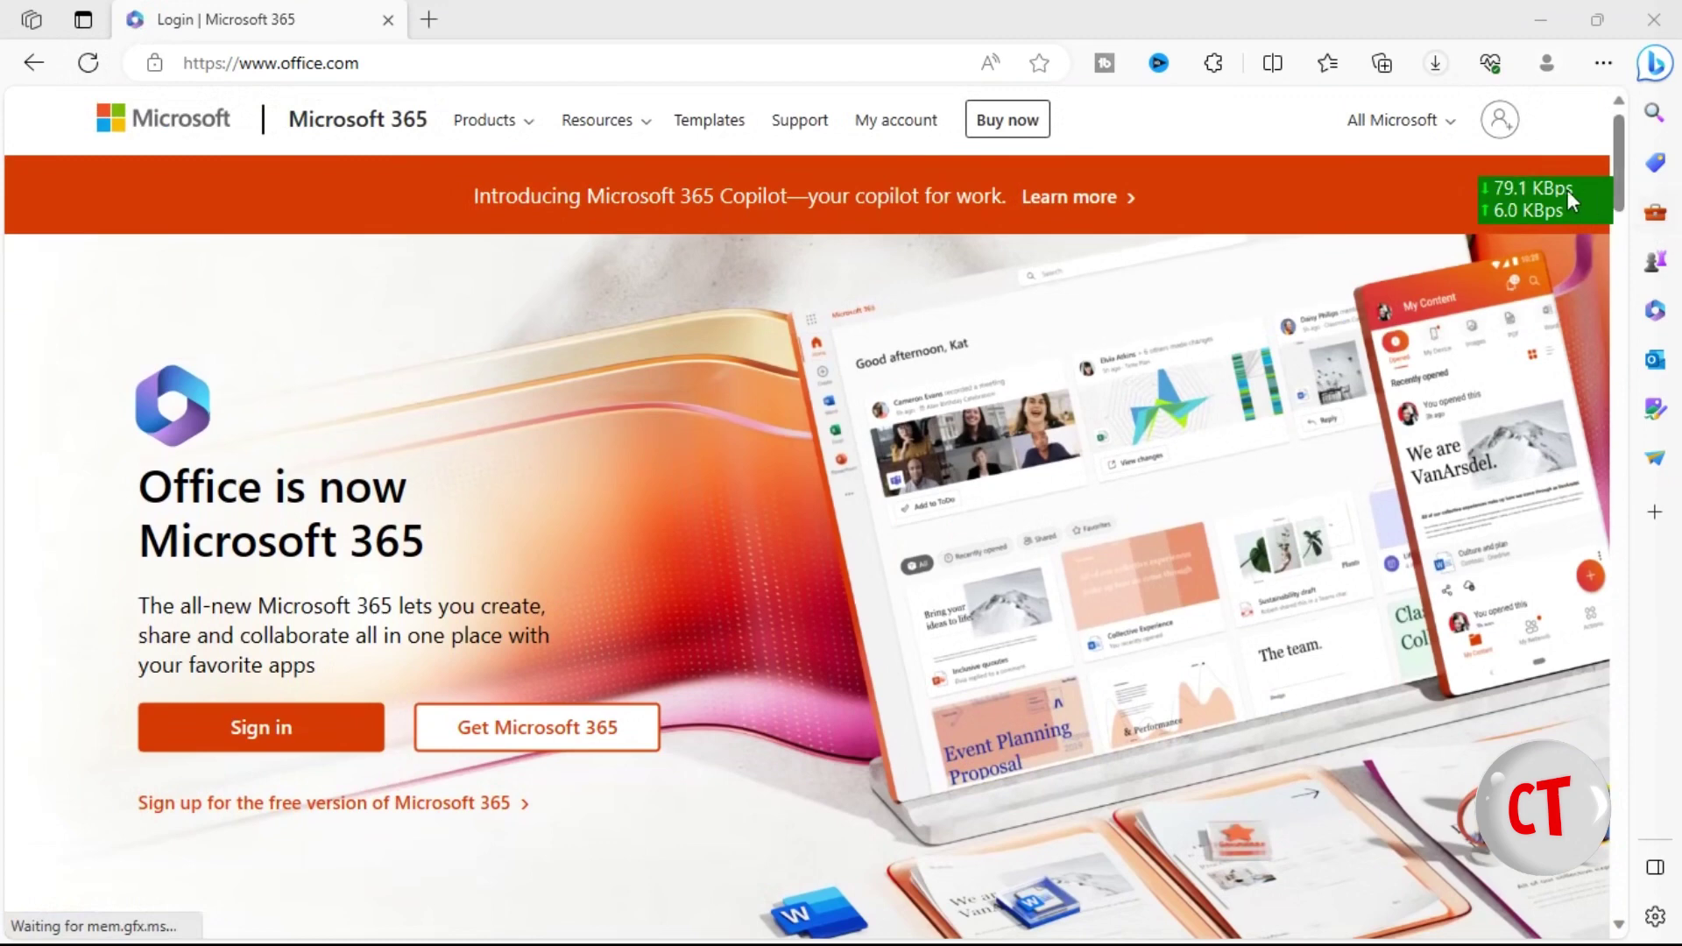
Close the Edge window, bringing up the 'Your file is still downloading' warning.
{"action": "left_click", "coordinate": [1664, 12]}
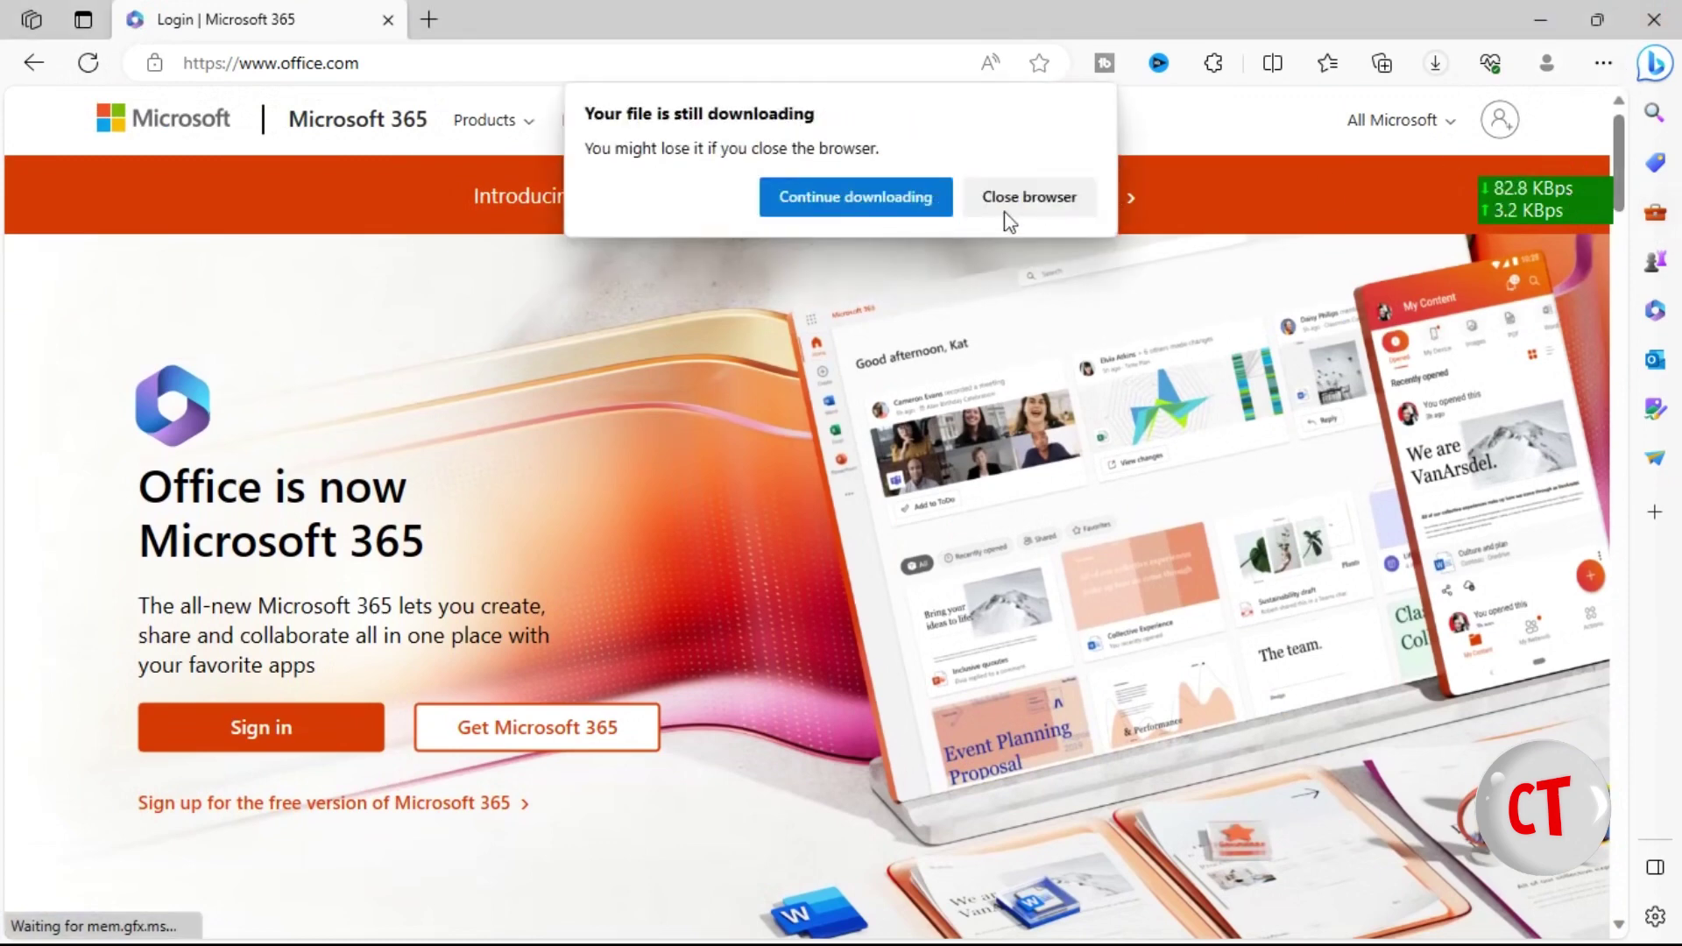